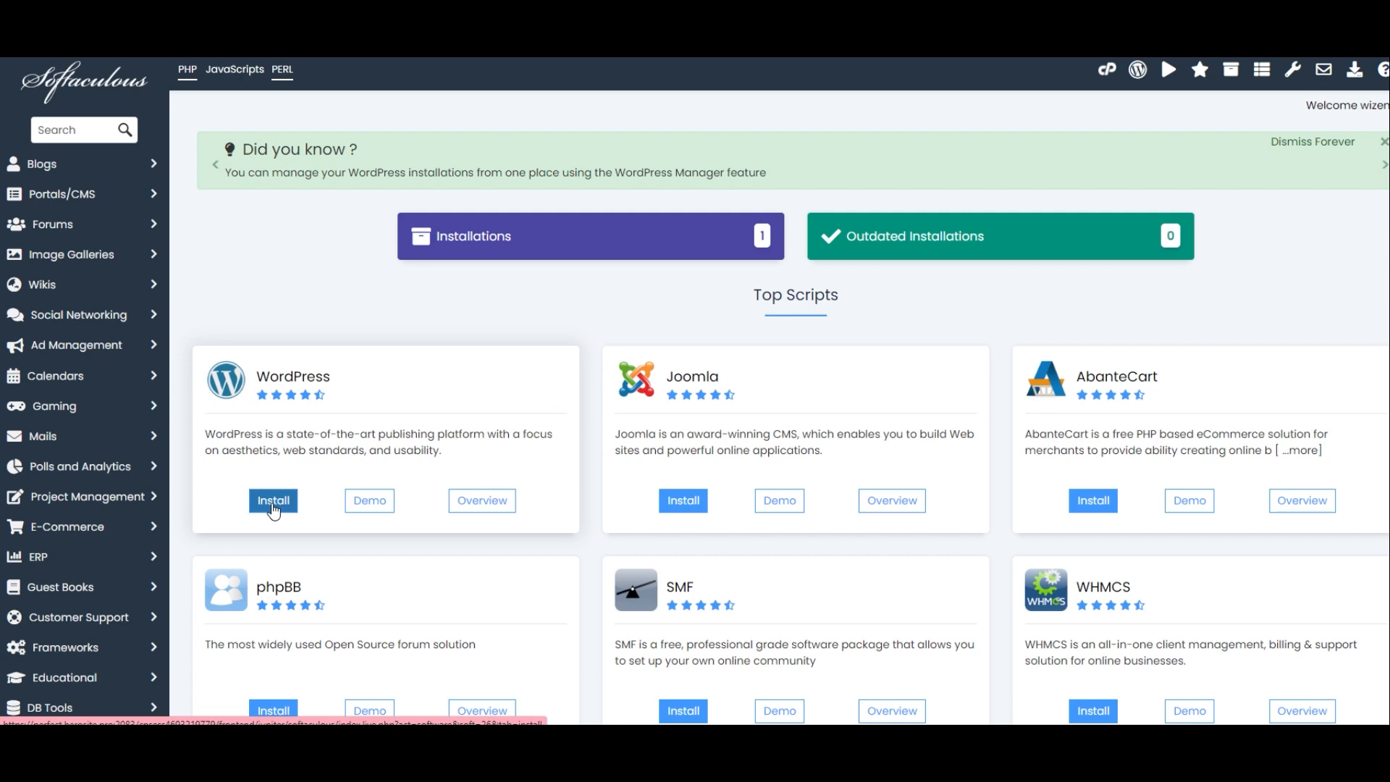
pyautogui.click(273, 503)
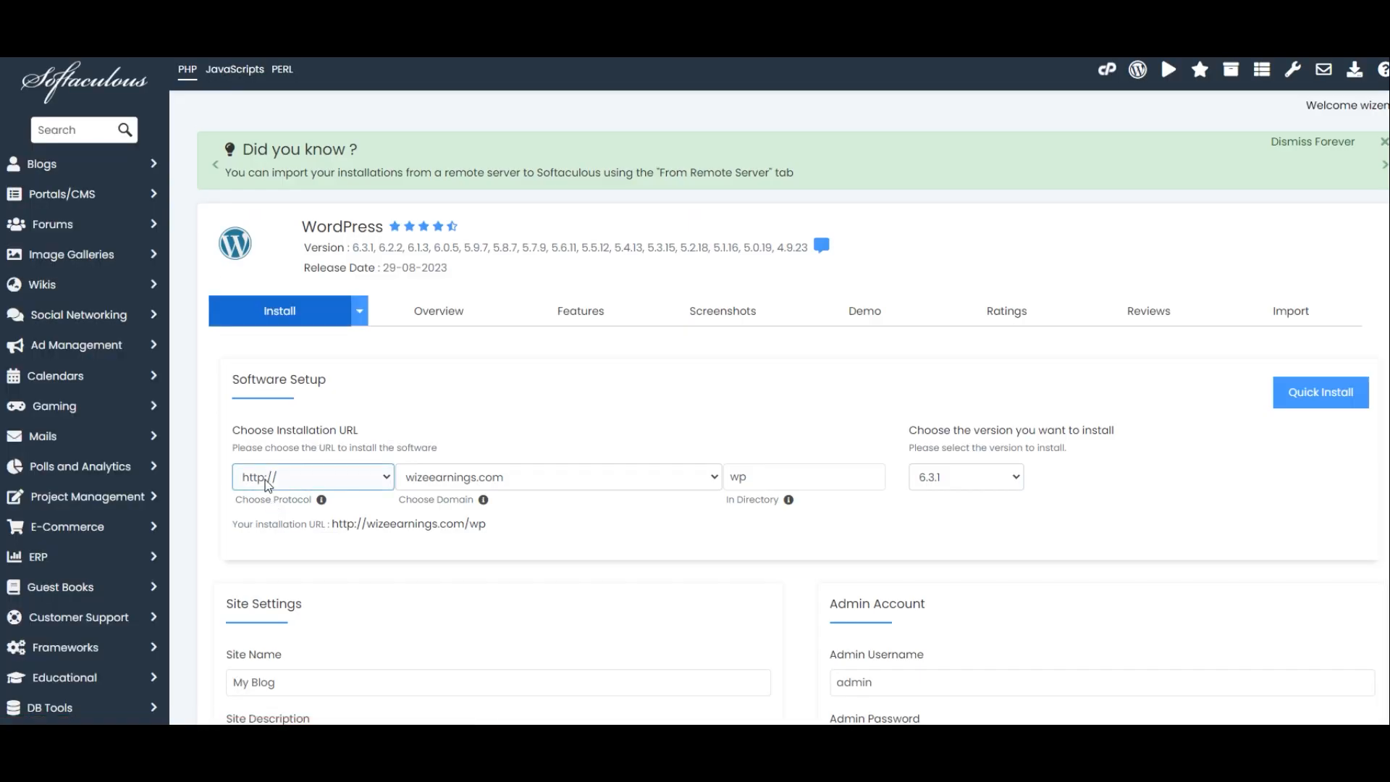
pyautogui.click(276, 478)
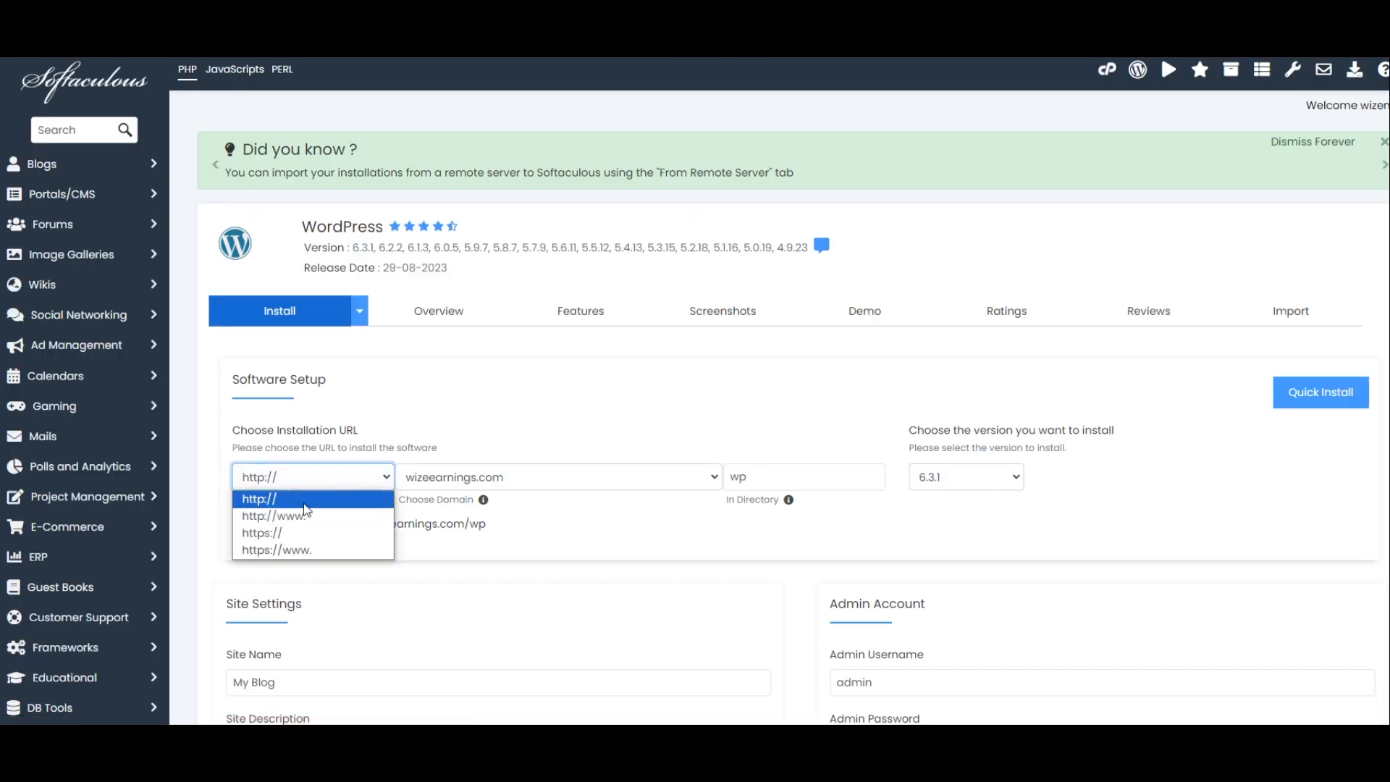
pyautogui.click(274, 533)
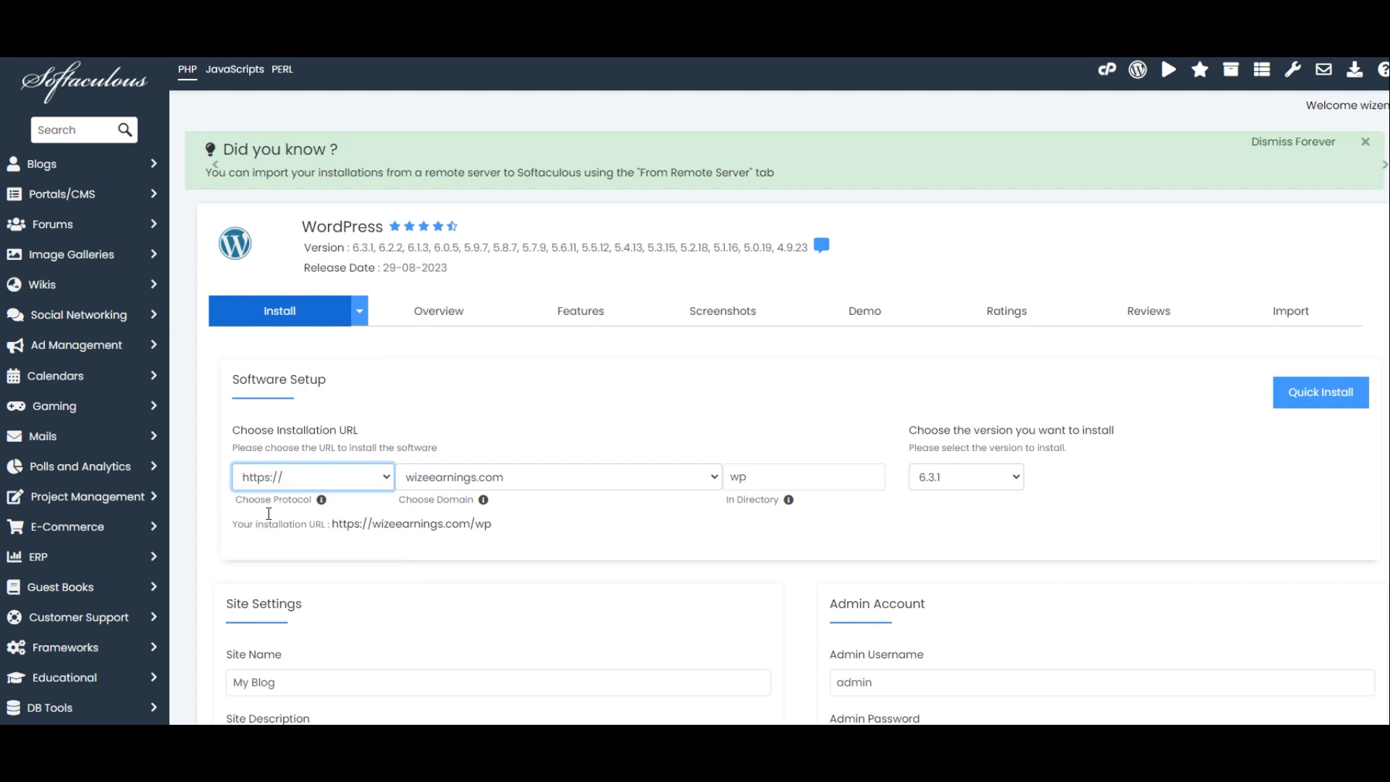
pyautogui.moveTo(321, 500)
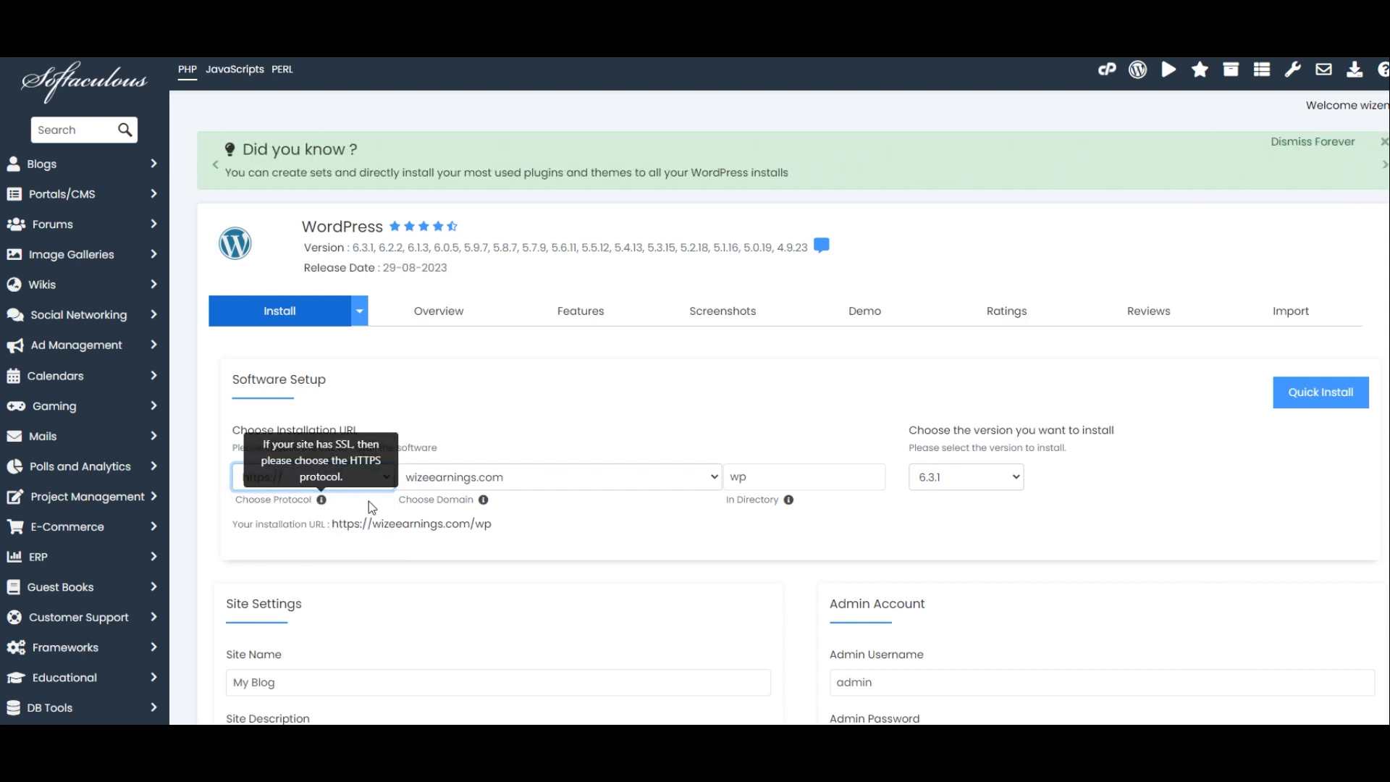
# - Set the installation directory to example
pyautogui.click(771, 474)
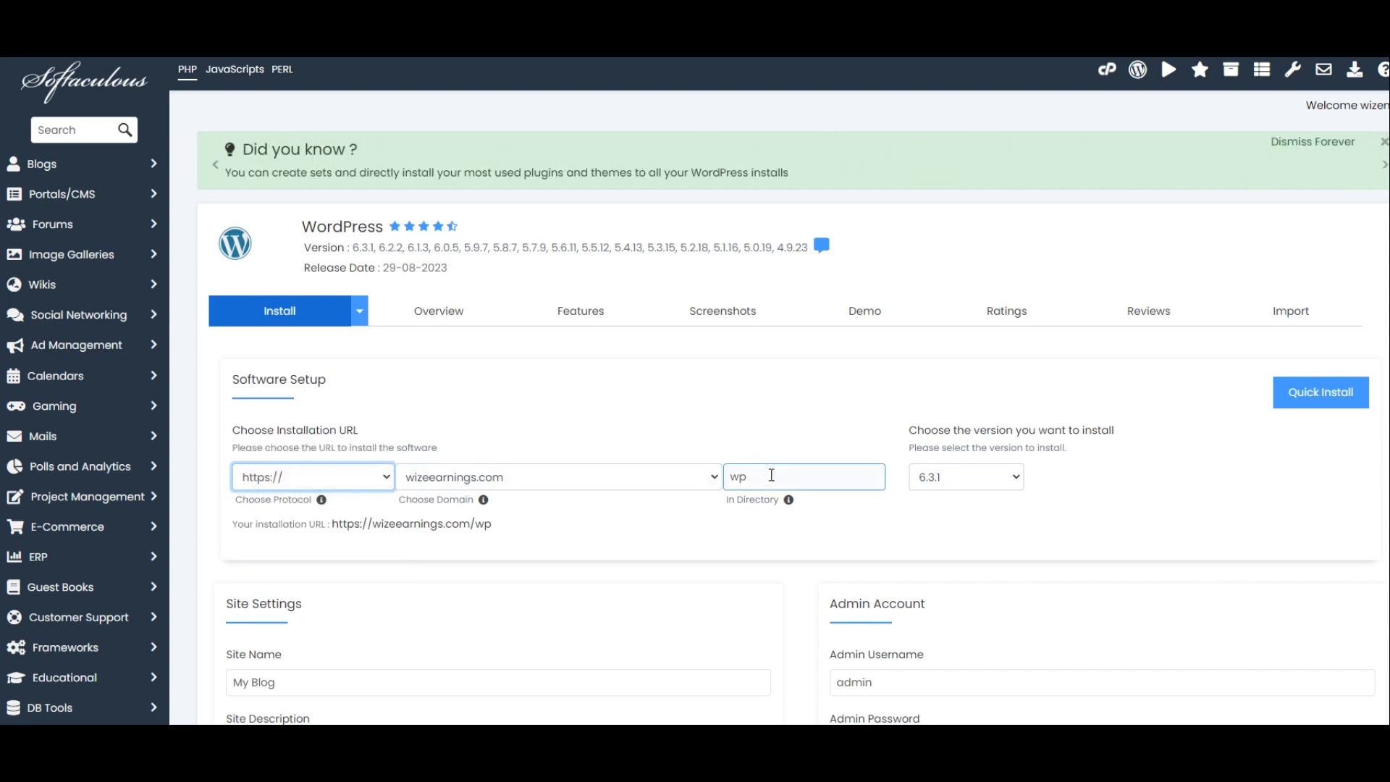
pyautogui.doubleClick(771, 475)
pyautogui.write('e')
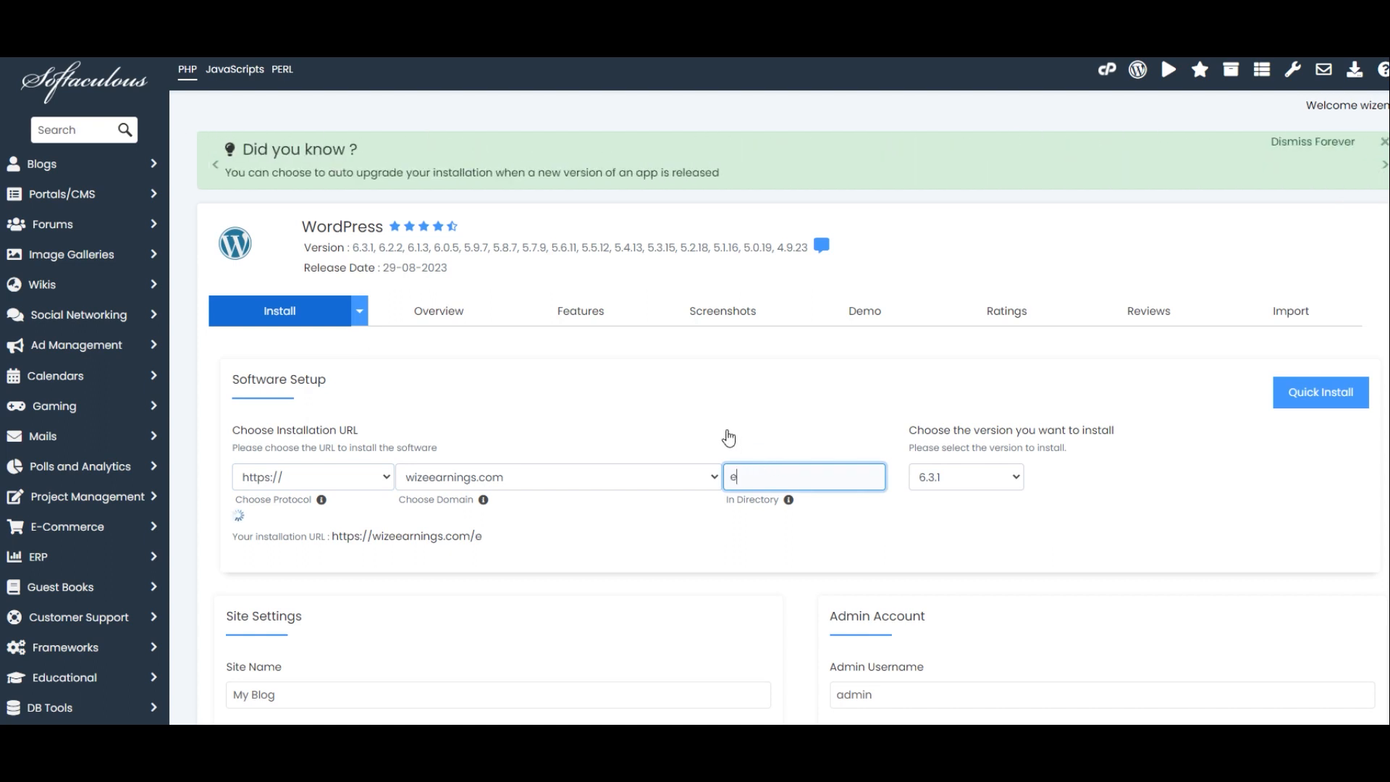
pyautogui.write('xample')
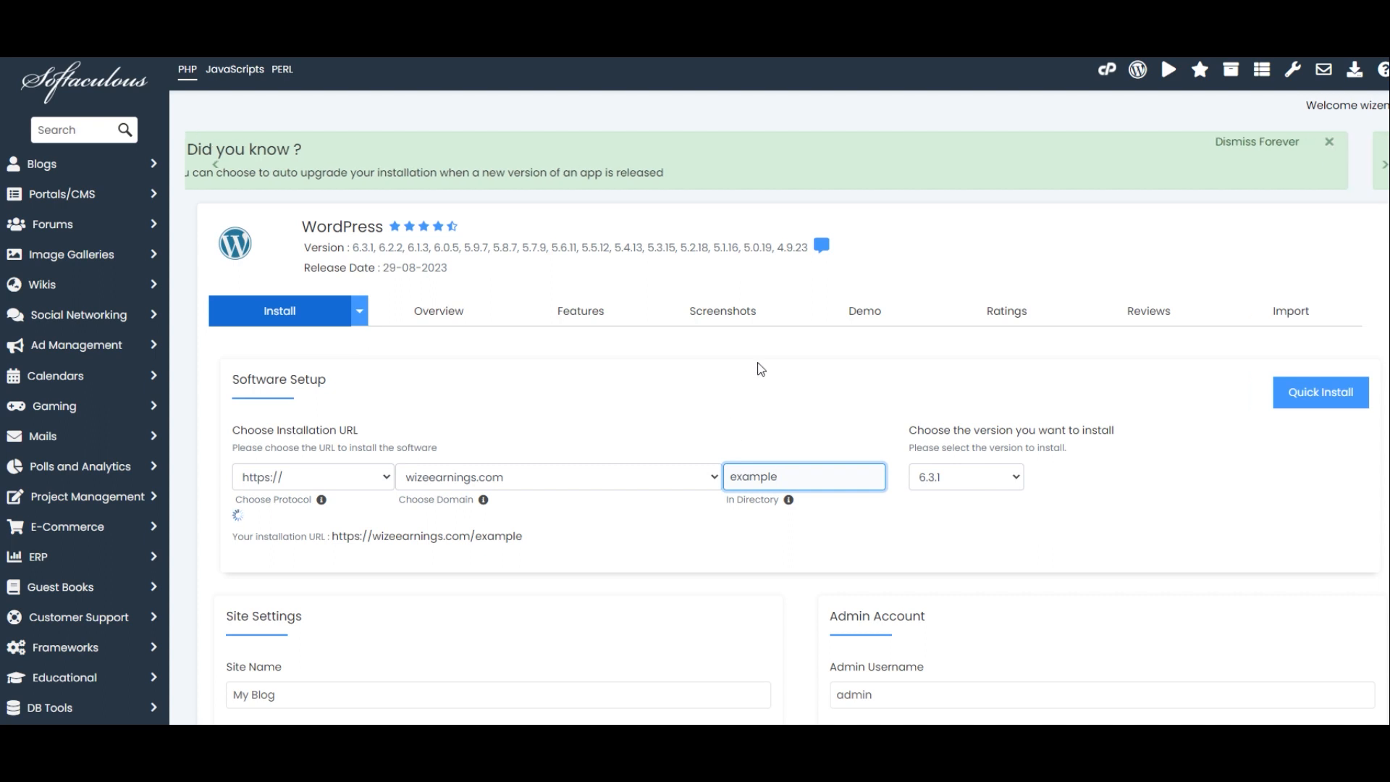
# - Set the site name to Test blog and the site description to Example
pyautogui.click(746, 403)
pyautogui.scroll(-1, 743, 355)
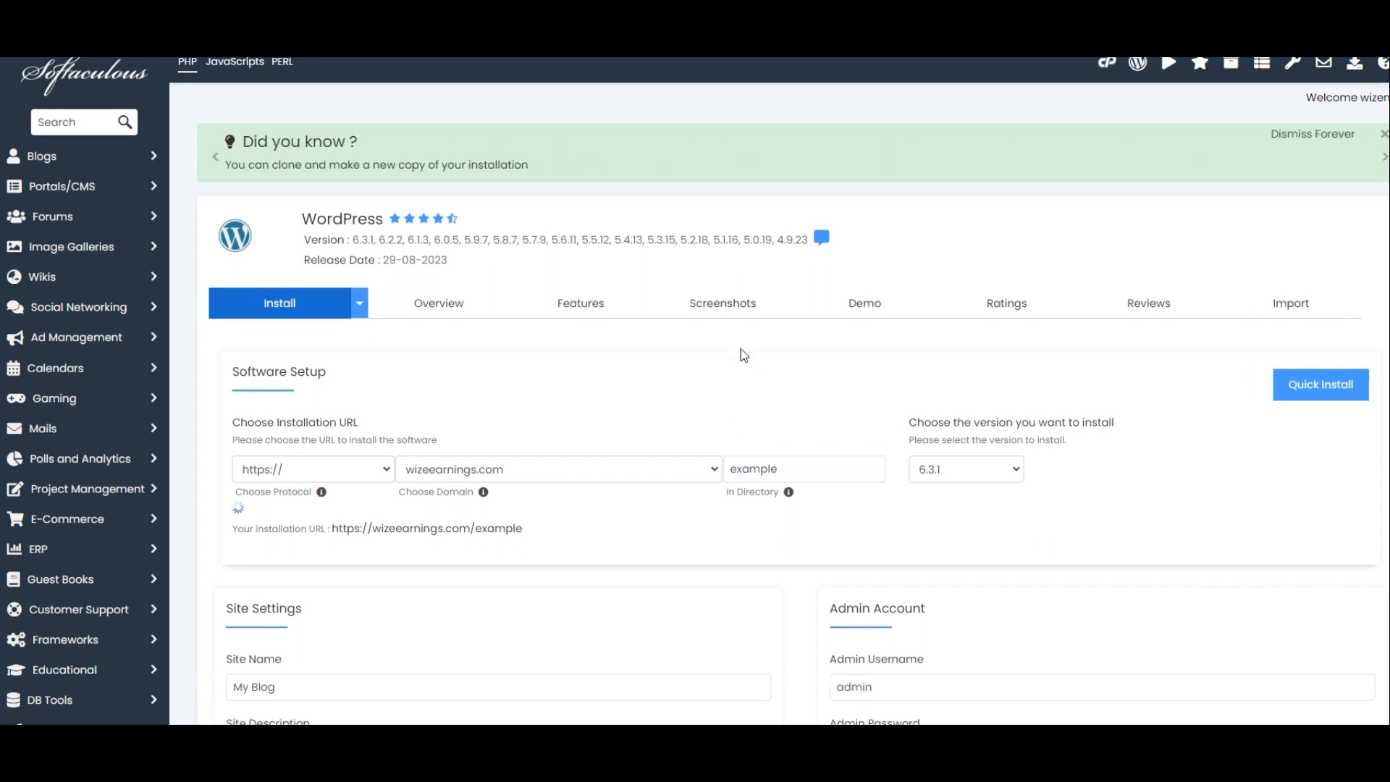
pyautogui.scroll(-2, 741, 349)
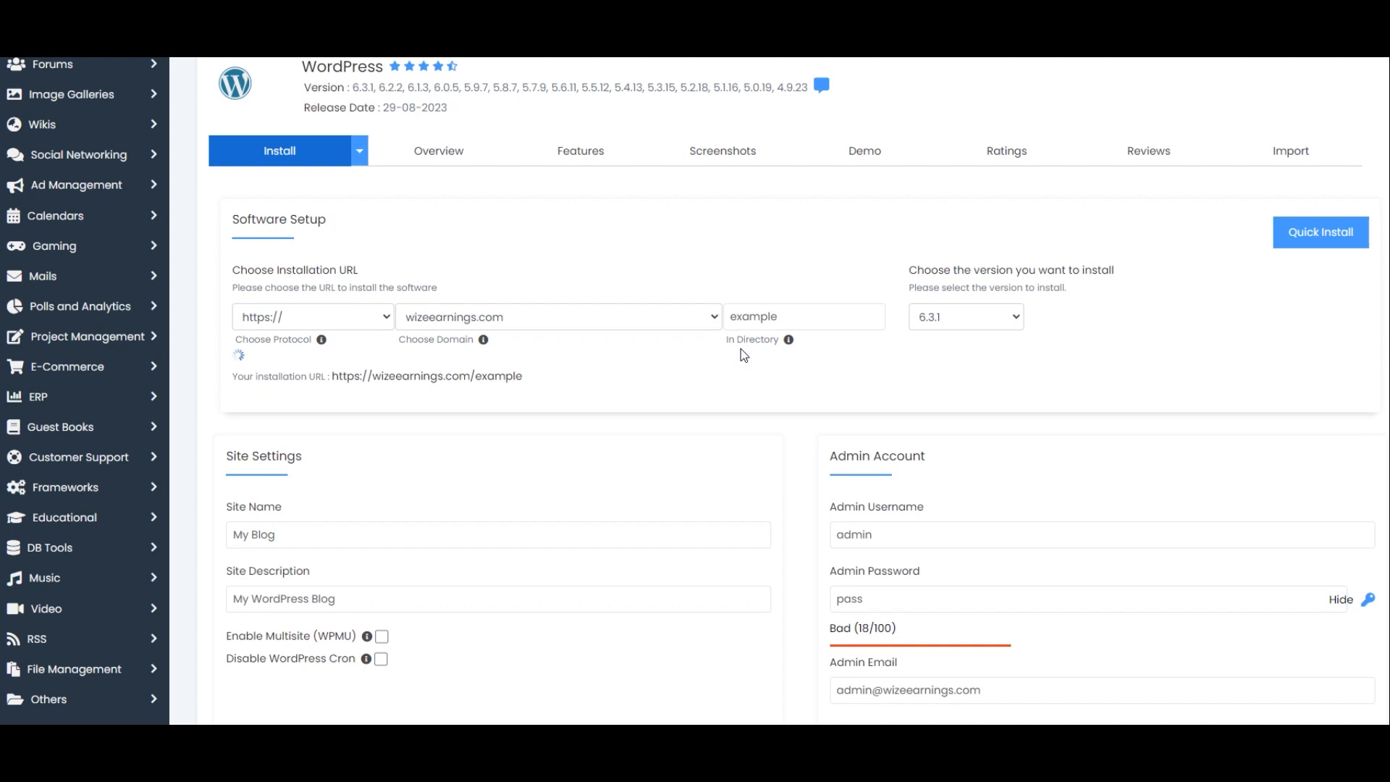
pyautogui.scroll(-2, 724, 352)
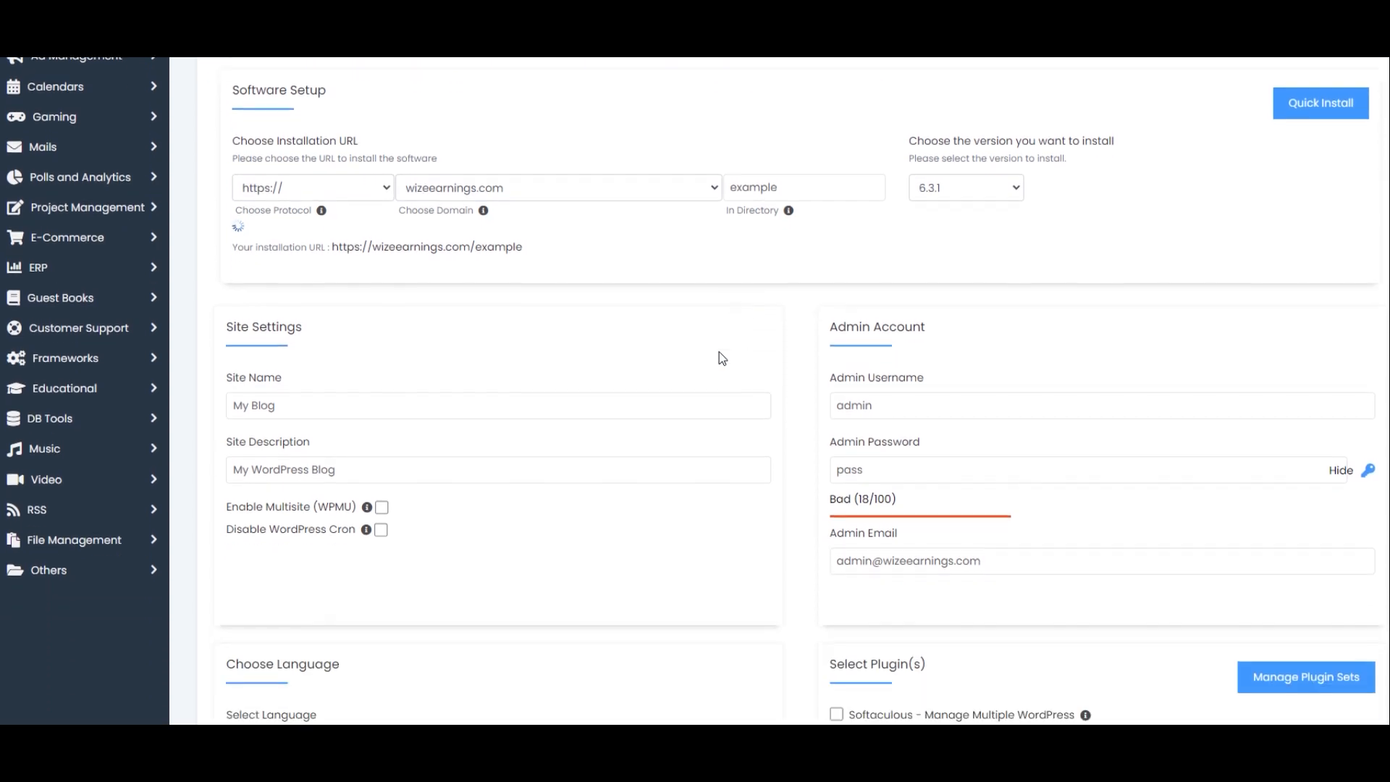
pyautogui.tripleClick(434, 372)
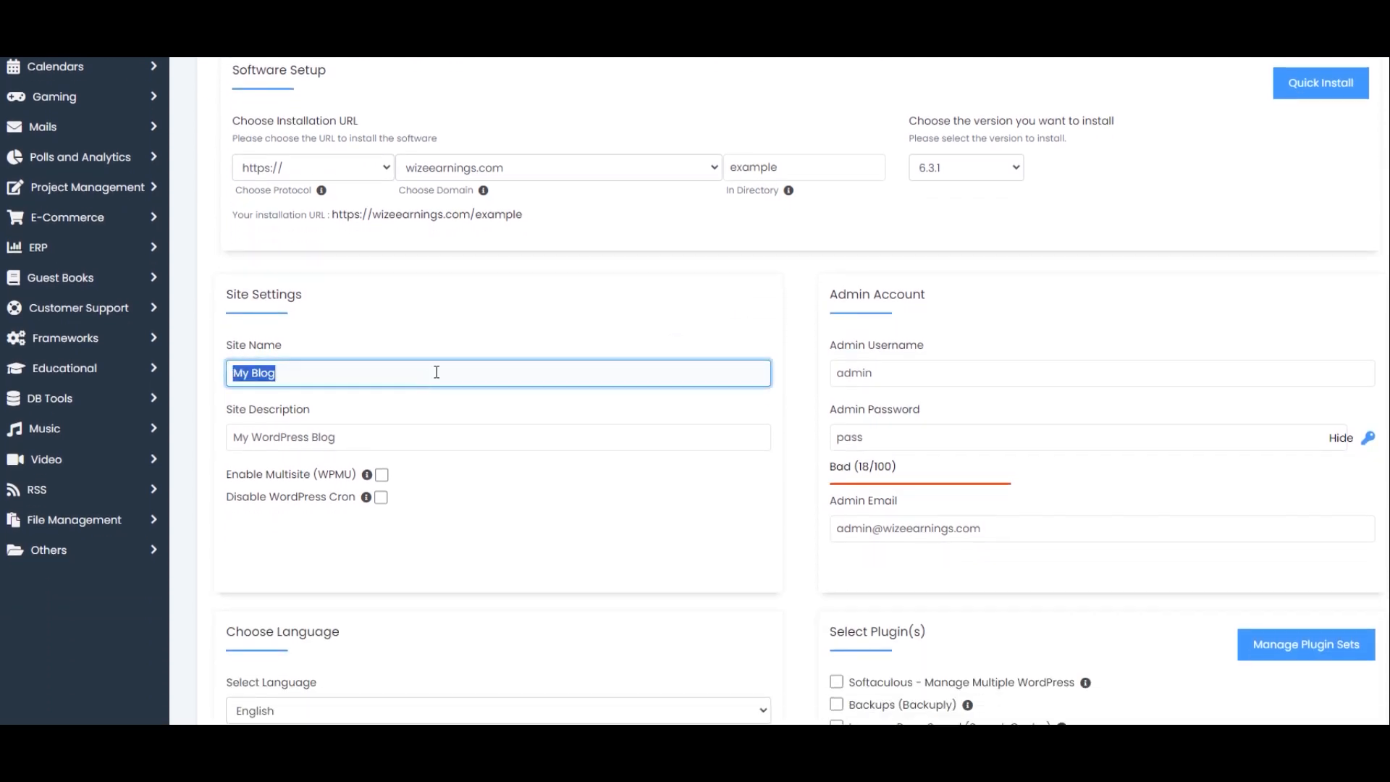
pyautogui.write('Test blog')
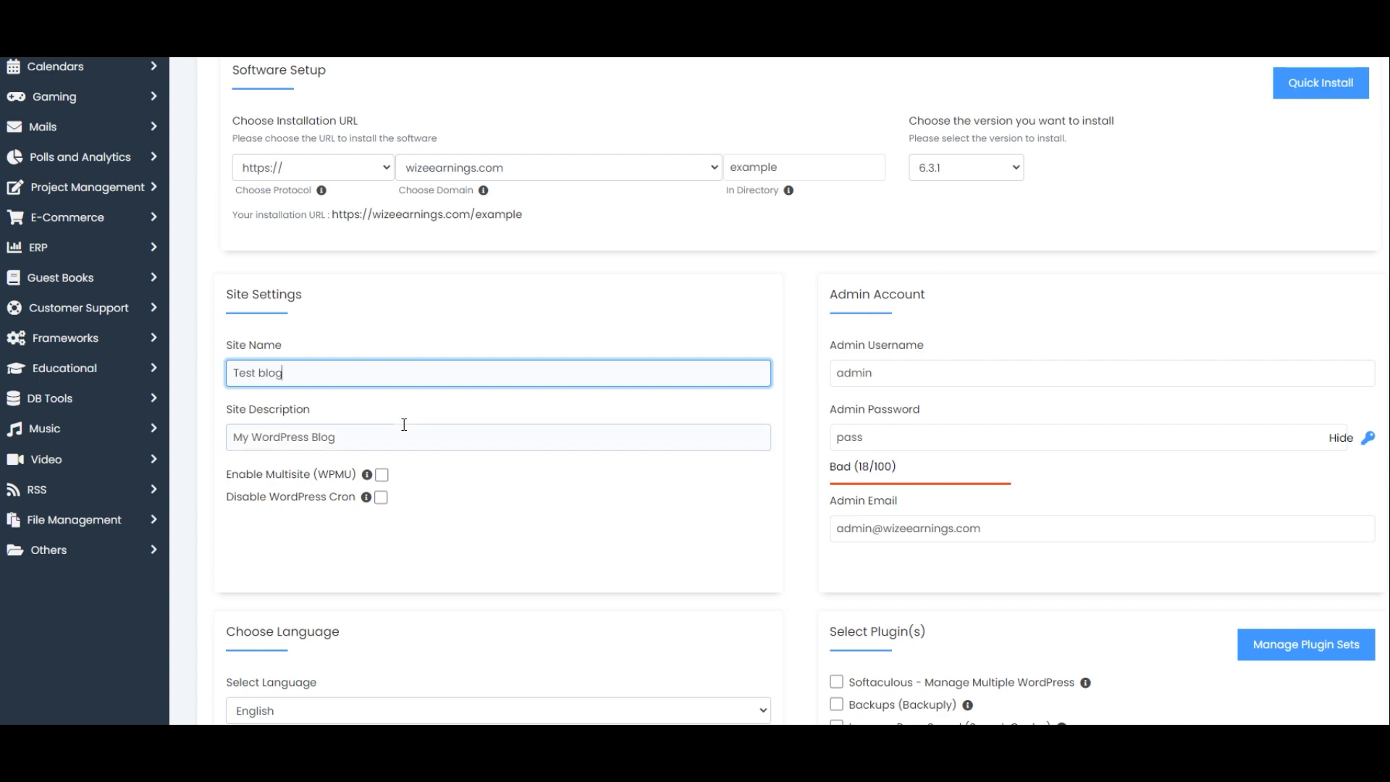
pyautogui.tripleClick(364, 435)
pyautogui.write('E')
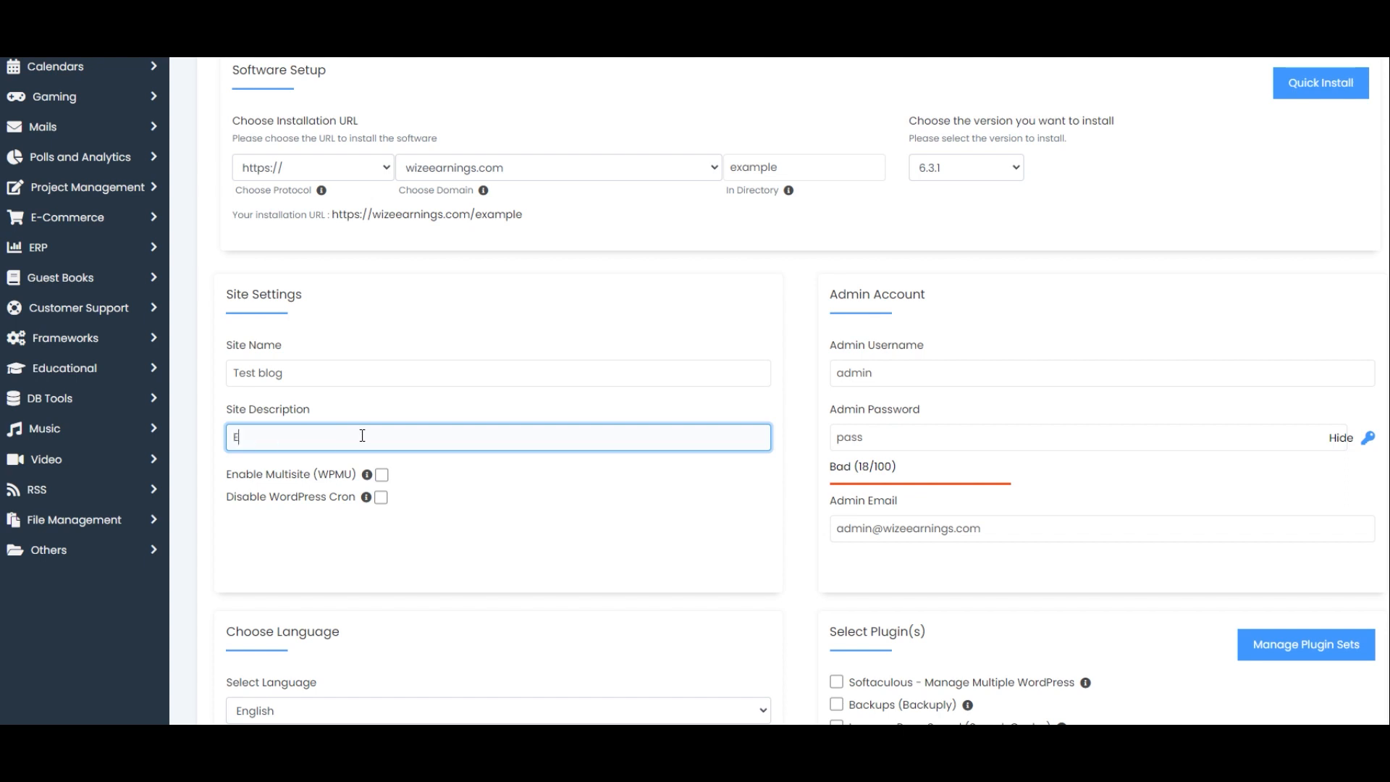
pyautogui.write('xample')
# - Set the admin username to mambo and enter the admin account password
pyautogui.doubleClick(868, 372)
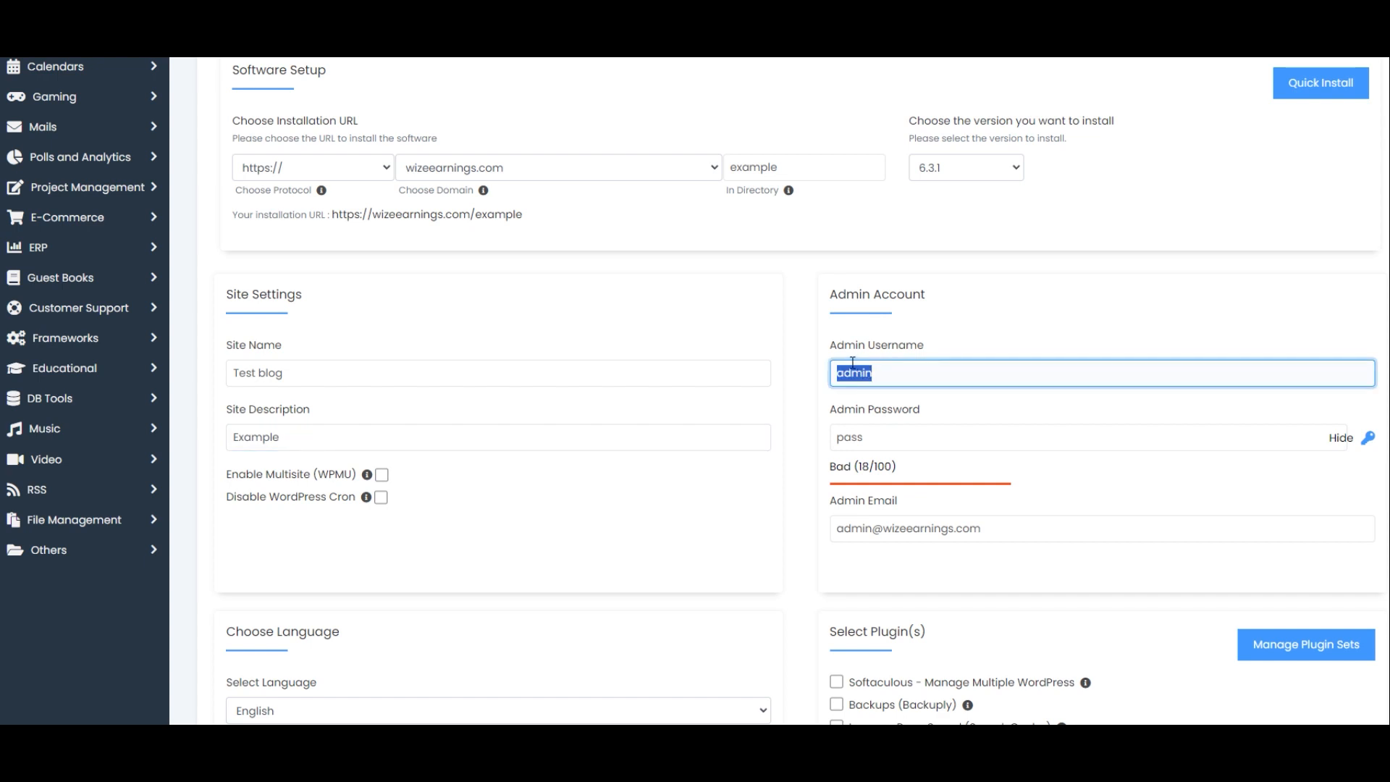
pyautogui.write('mambo')
pyautogui.press('Tab')
pyautogui.press('BackSpace')
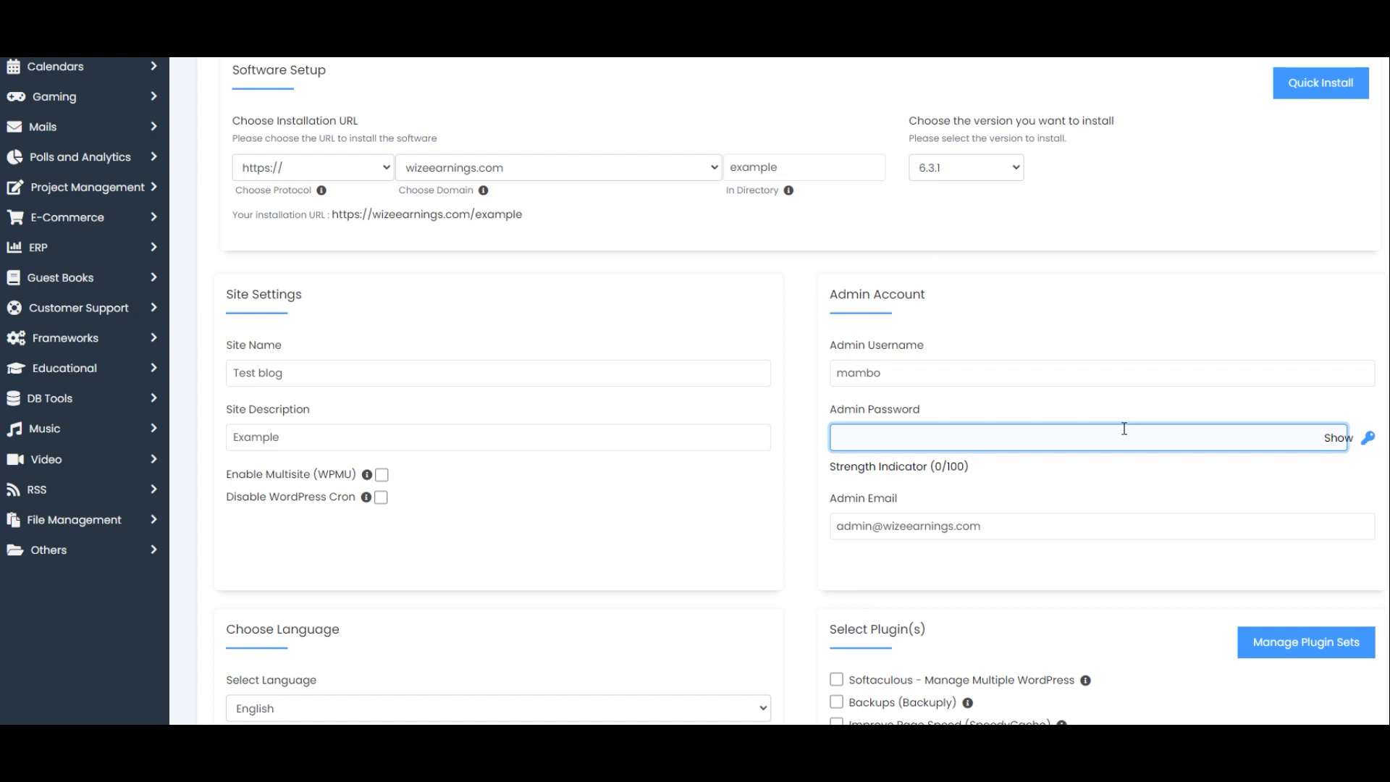
pyautogui.write('pa')
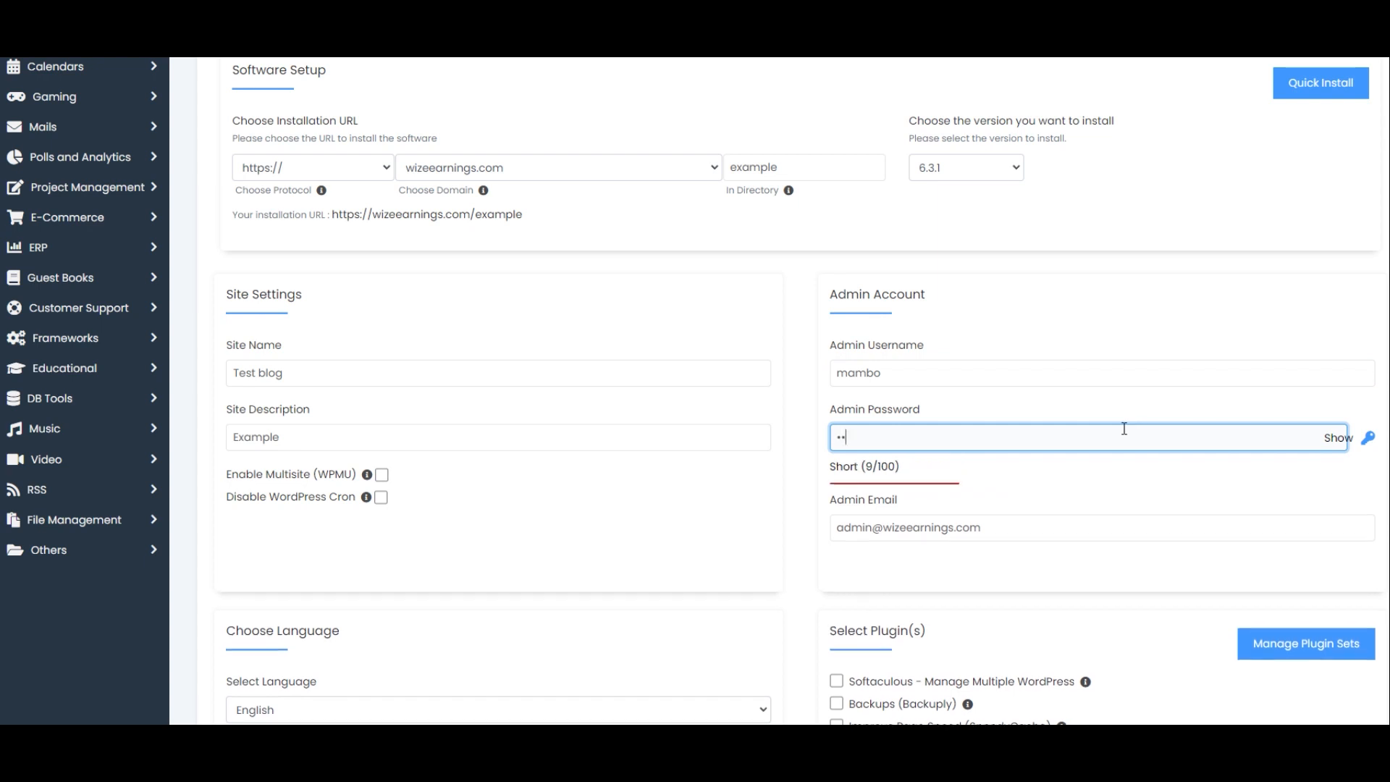
pyautogui.write('sswor')
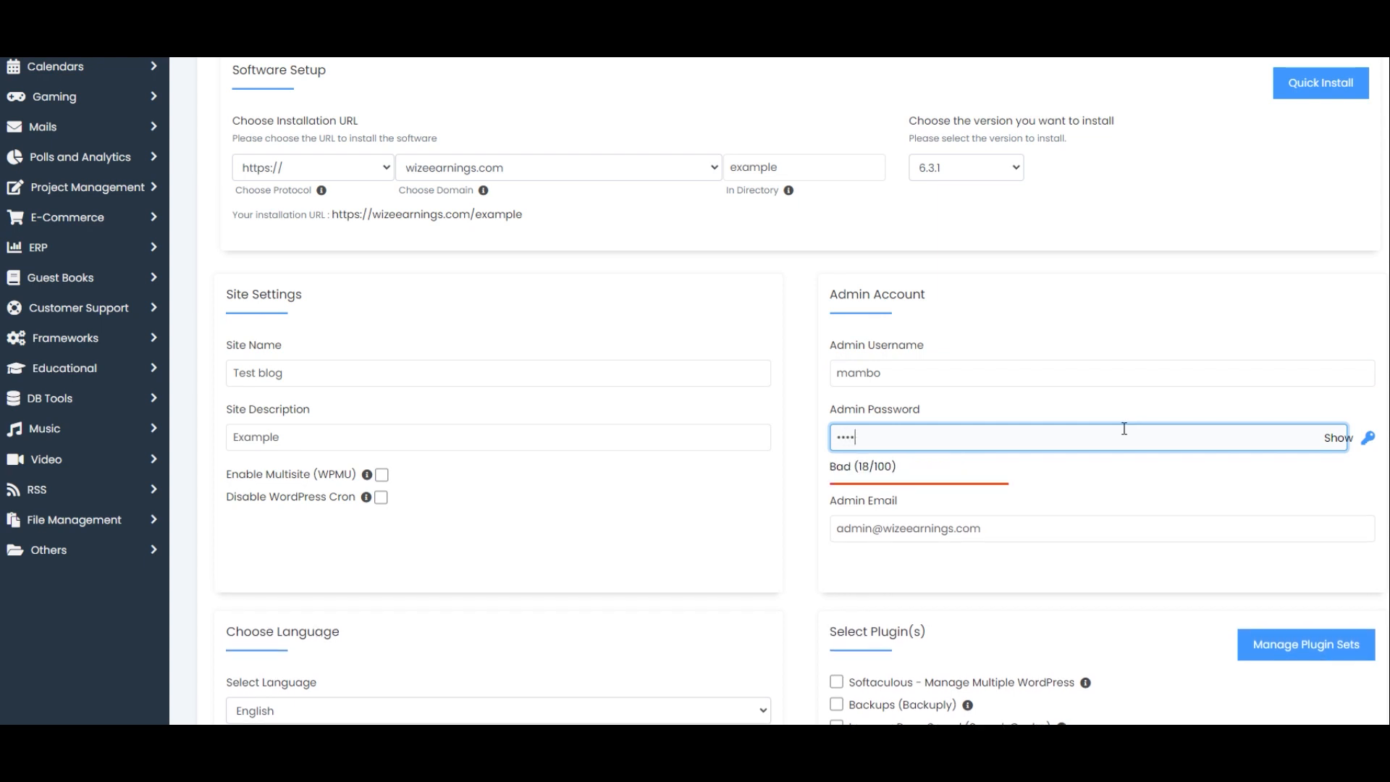
pyautogui.write('d1')
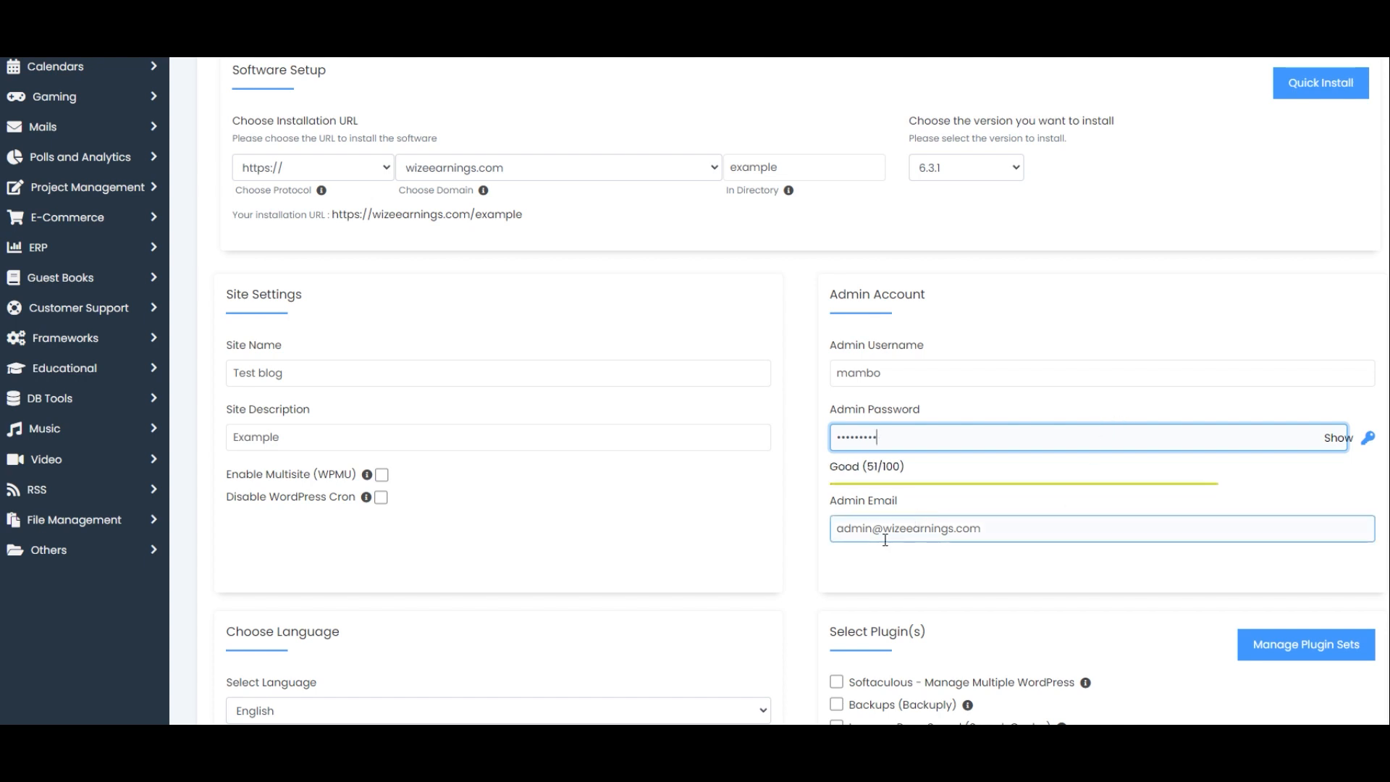
# - Run the WordPress installation with the remaining default settings
pyautogui.click(888, 570)
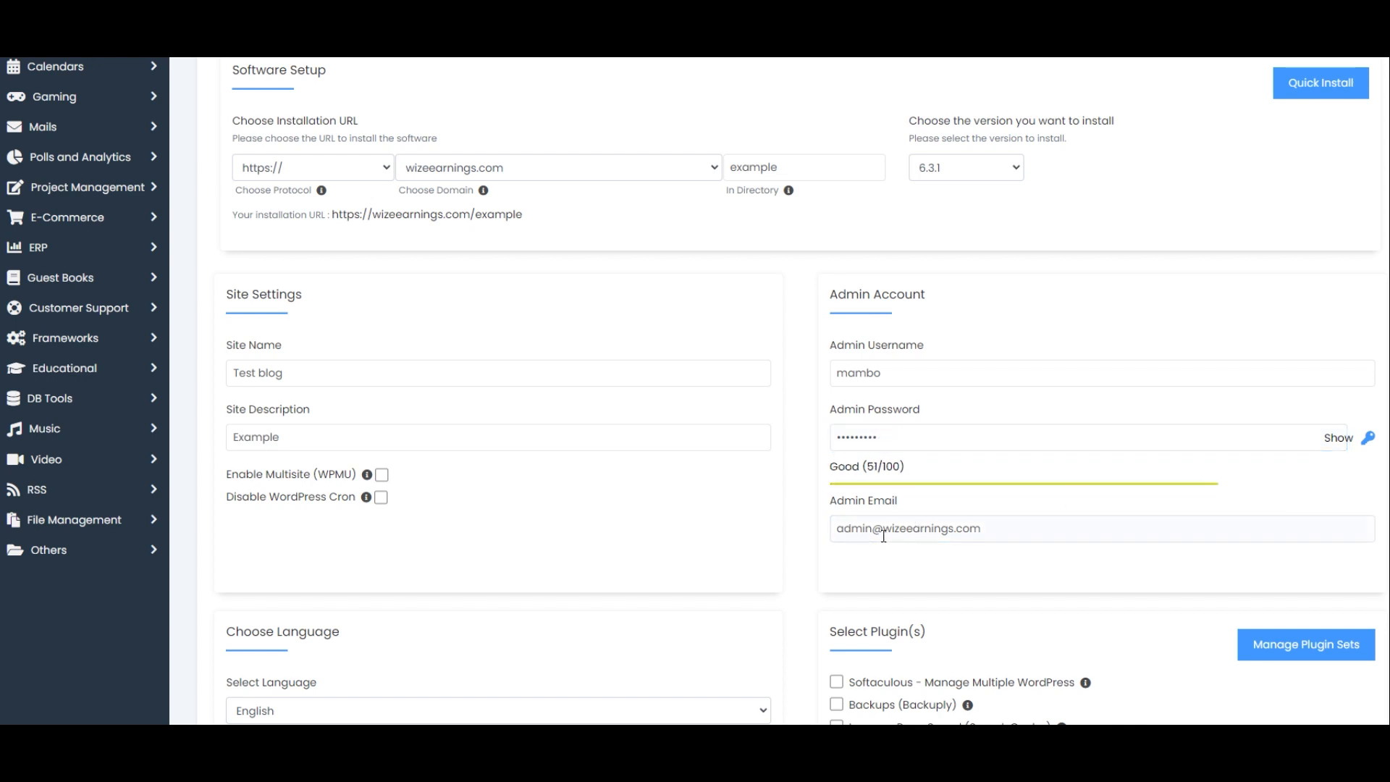
pyautogui.scroll(-3, 882, 576)
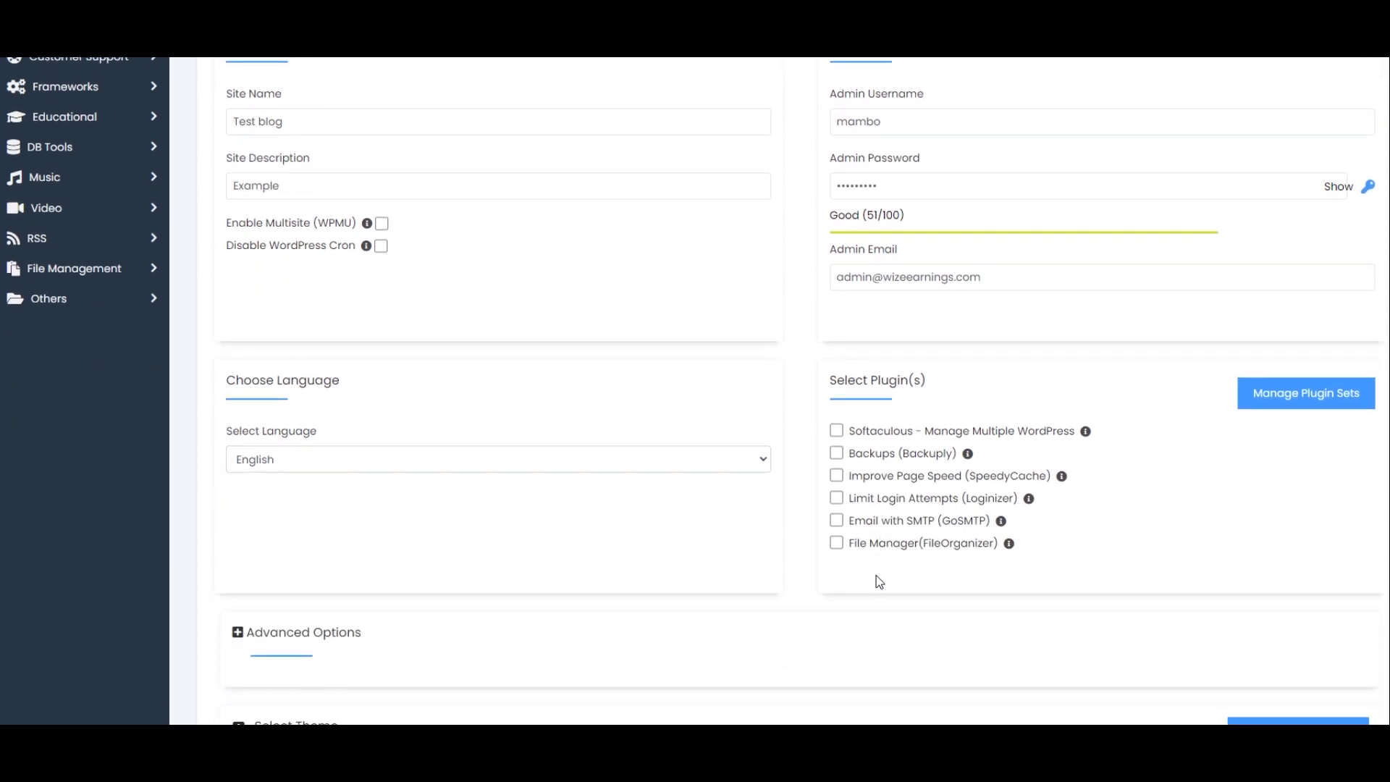
pyautogui.scroll(-1, 877, 465)
pyautogui.scroll(-3, 878, 465)
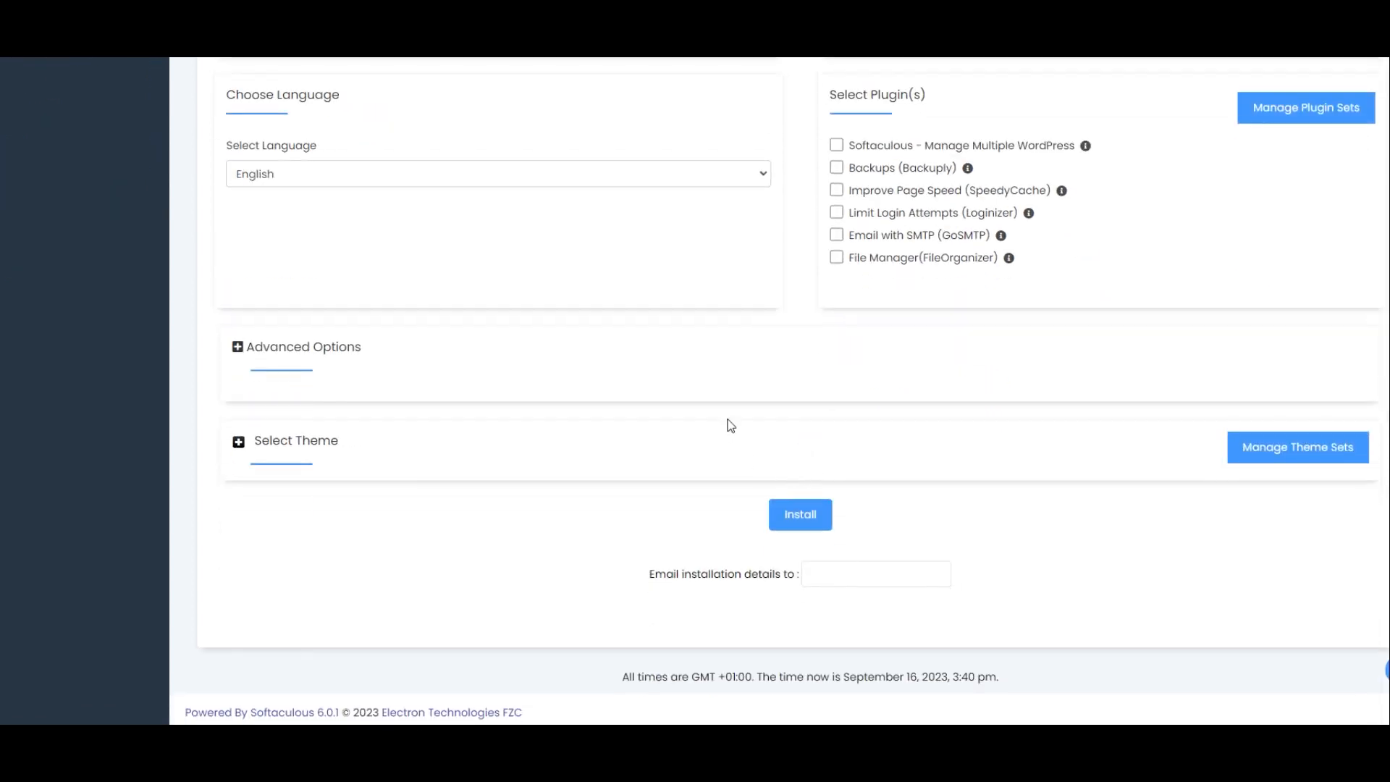
pyautogui.click(800, 515)
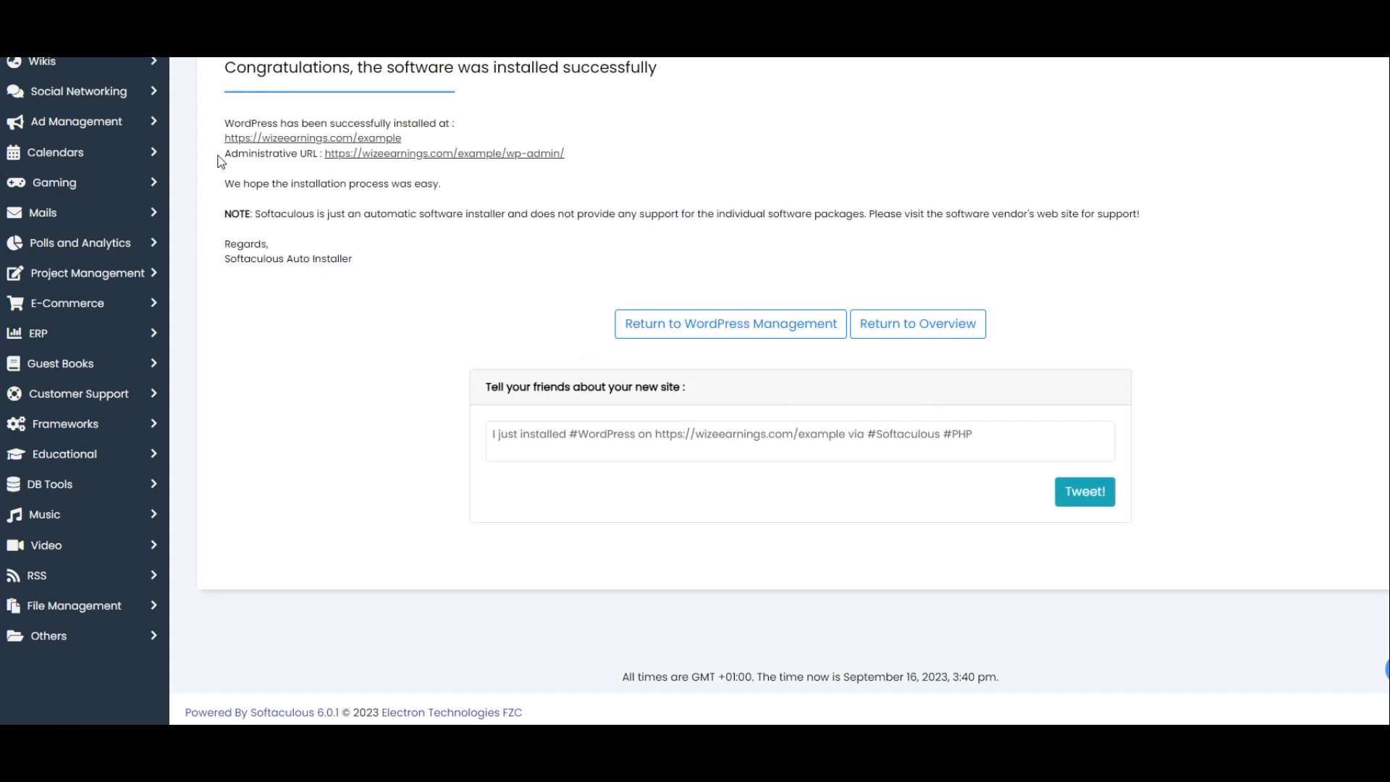
# - Open the new site's WordPress admin dashboard and go to the installed plugins list
pyautogui.moveTo(221, 161); pyautogui.dragTo(571, 154)
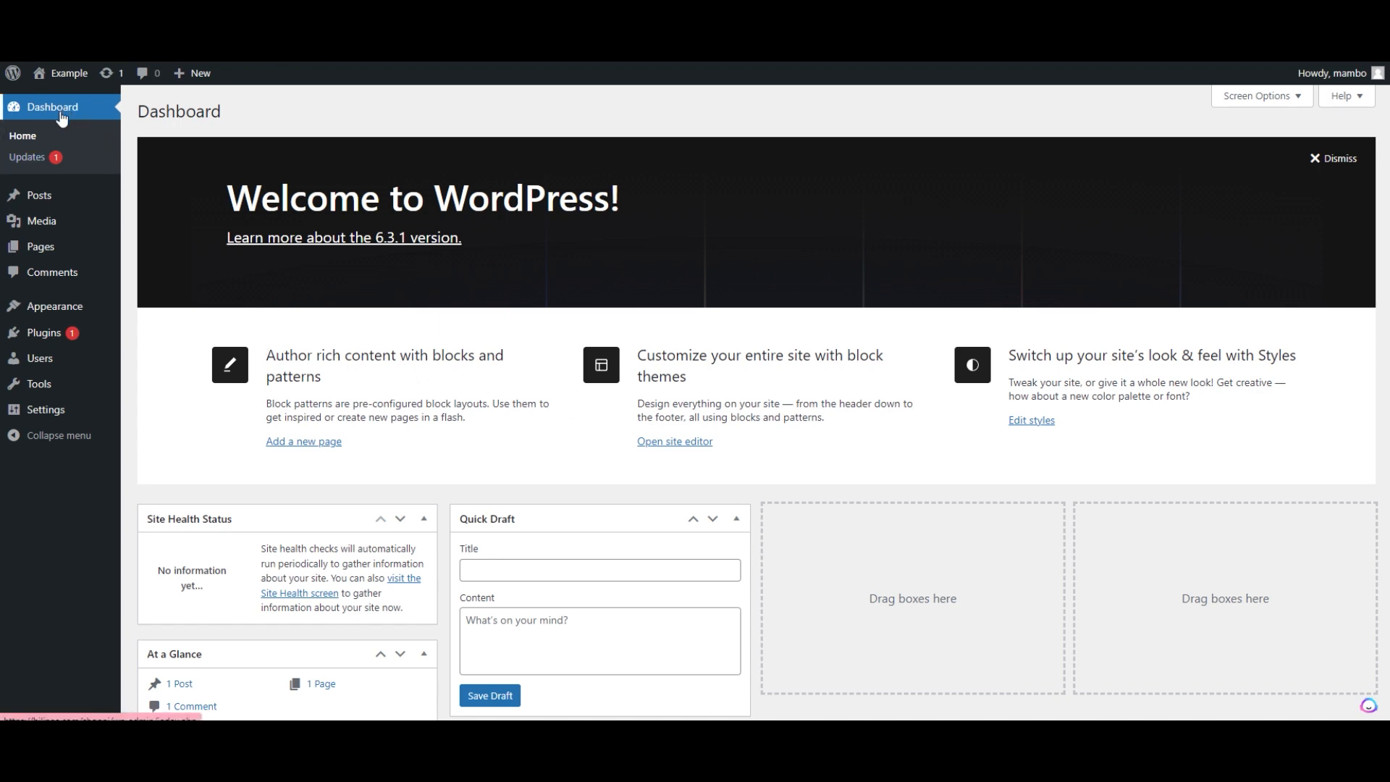
pyautogui.moveTo(38, 207)
pyautogui.moveTo(68, 311)
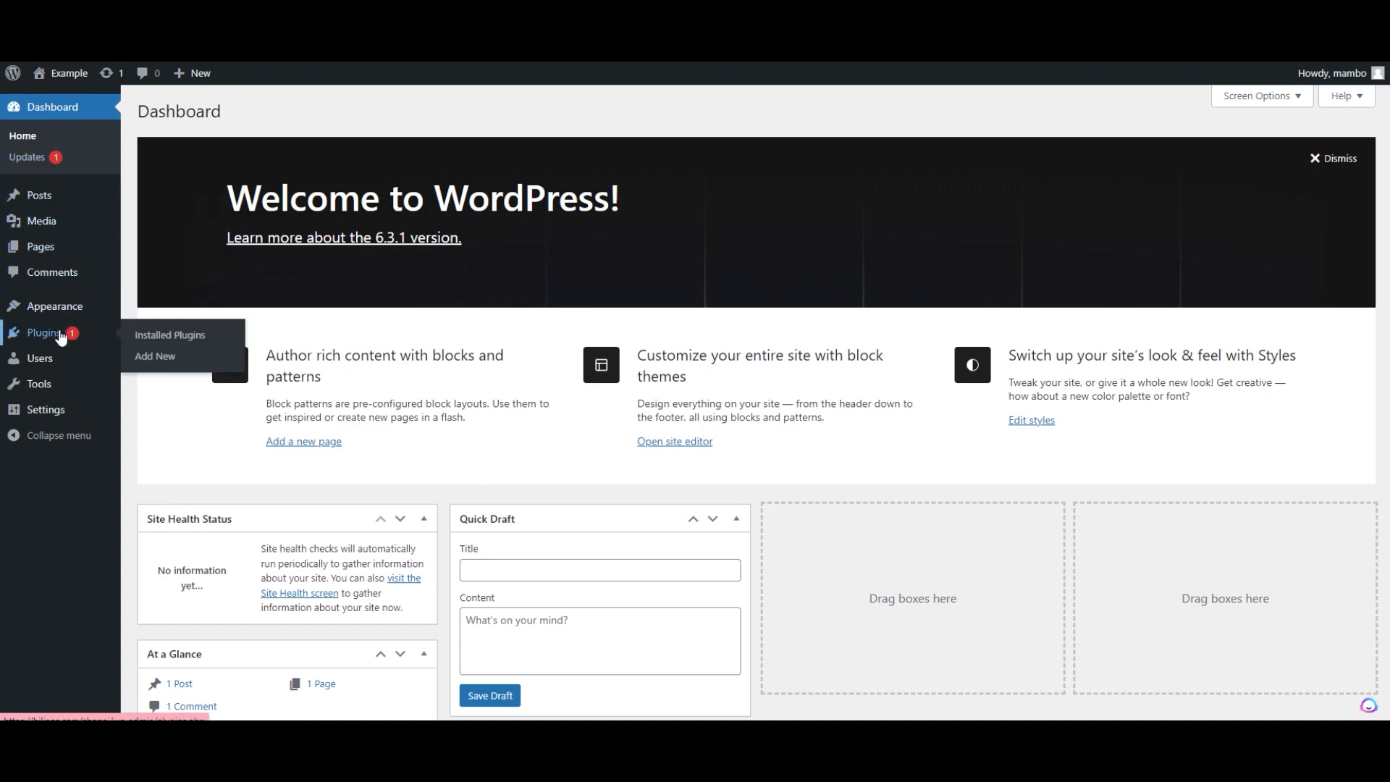
pyautogui.moveTo(54, 360)
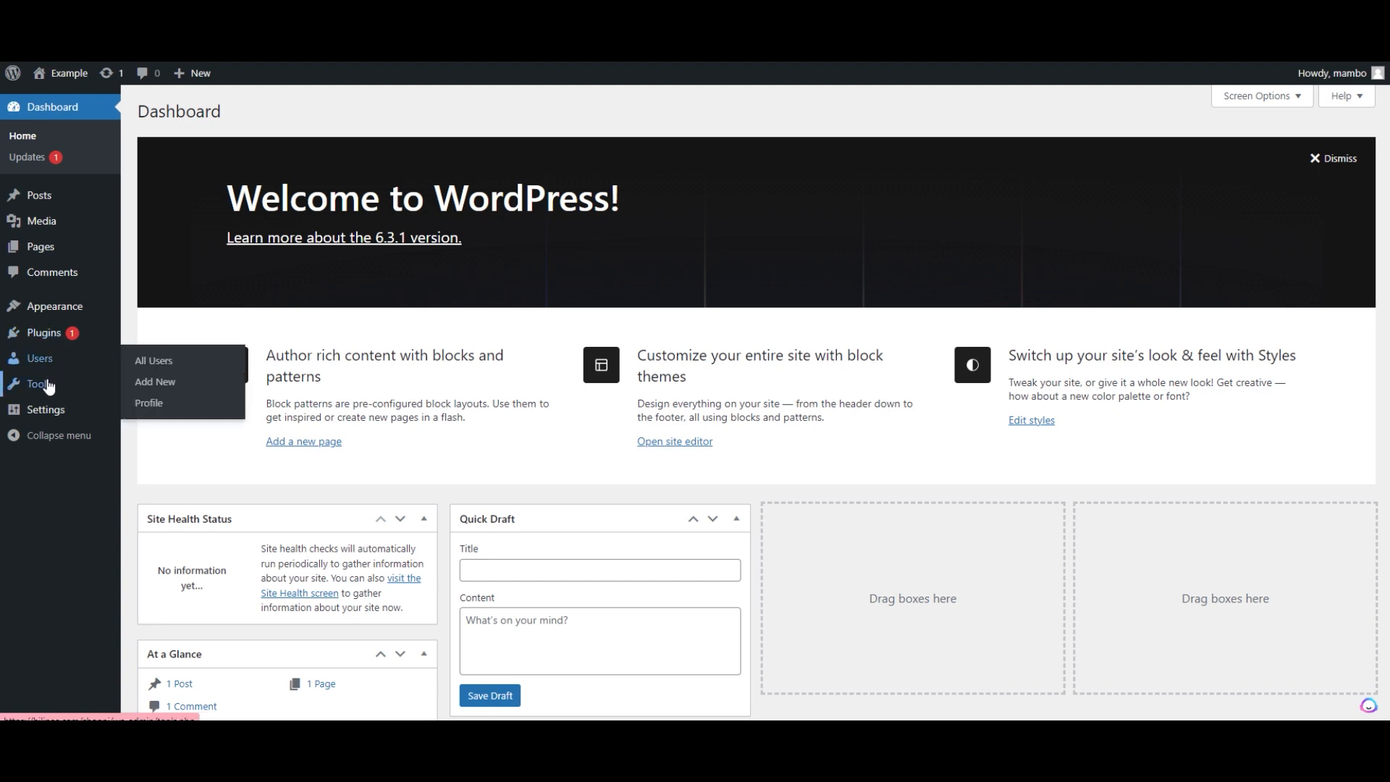
pyautogui.moveTo(61, 414)
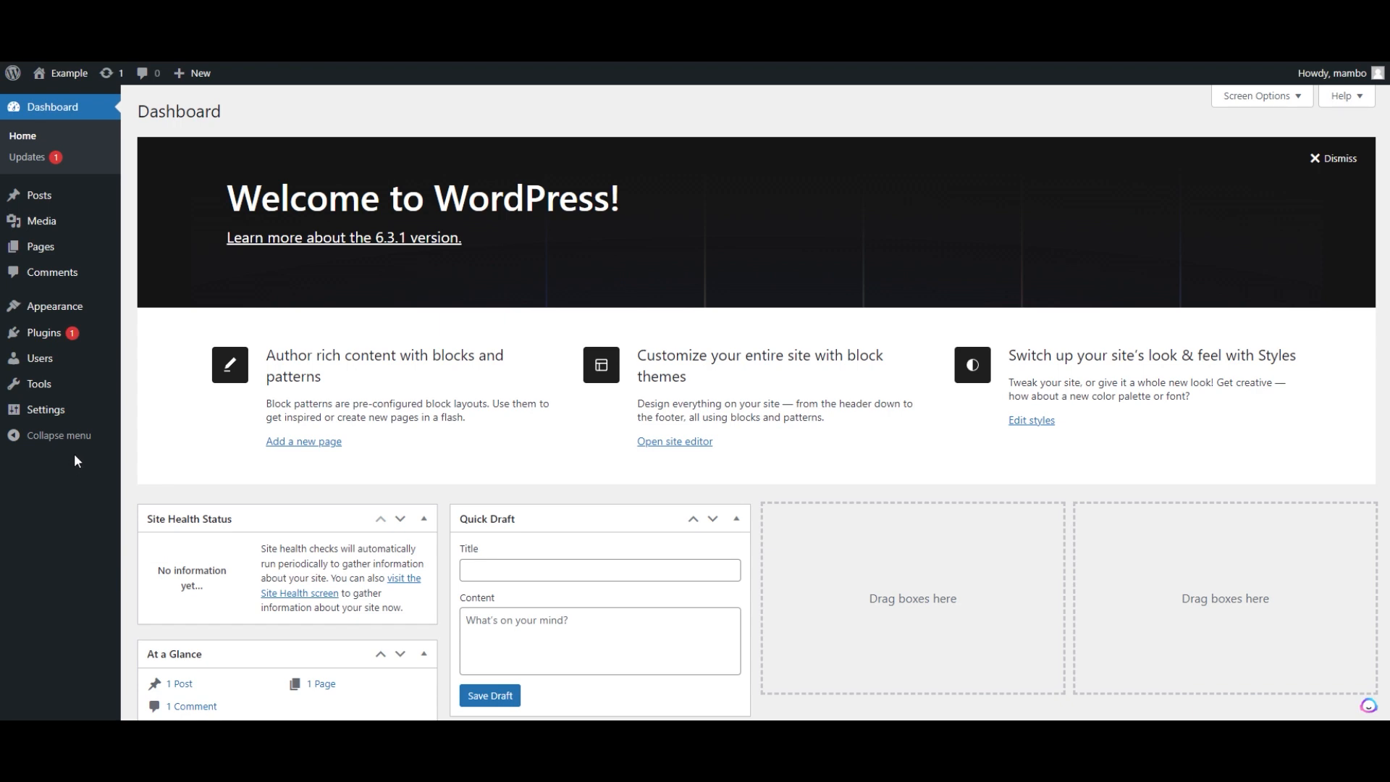
pyautogui.click(44, 334)
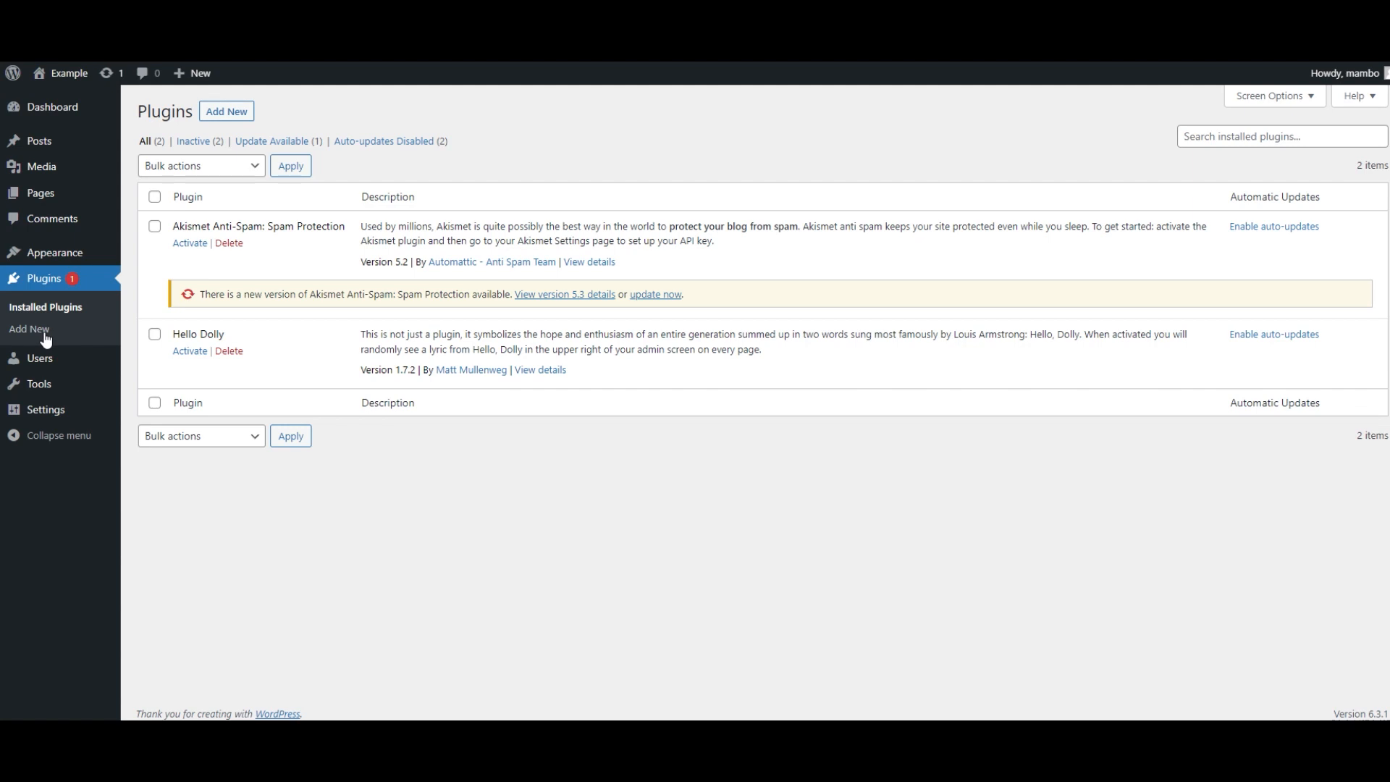
# - Select all installed plugins and delete them with the bulk Delete action, confirming the deletion
pyautogui.click(154, 197)
pyautogui.click(258, 173)
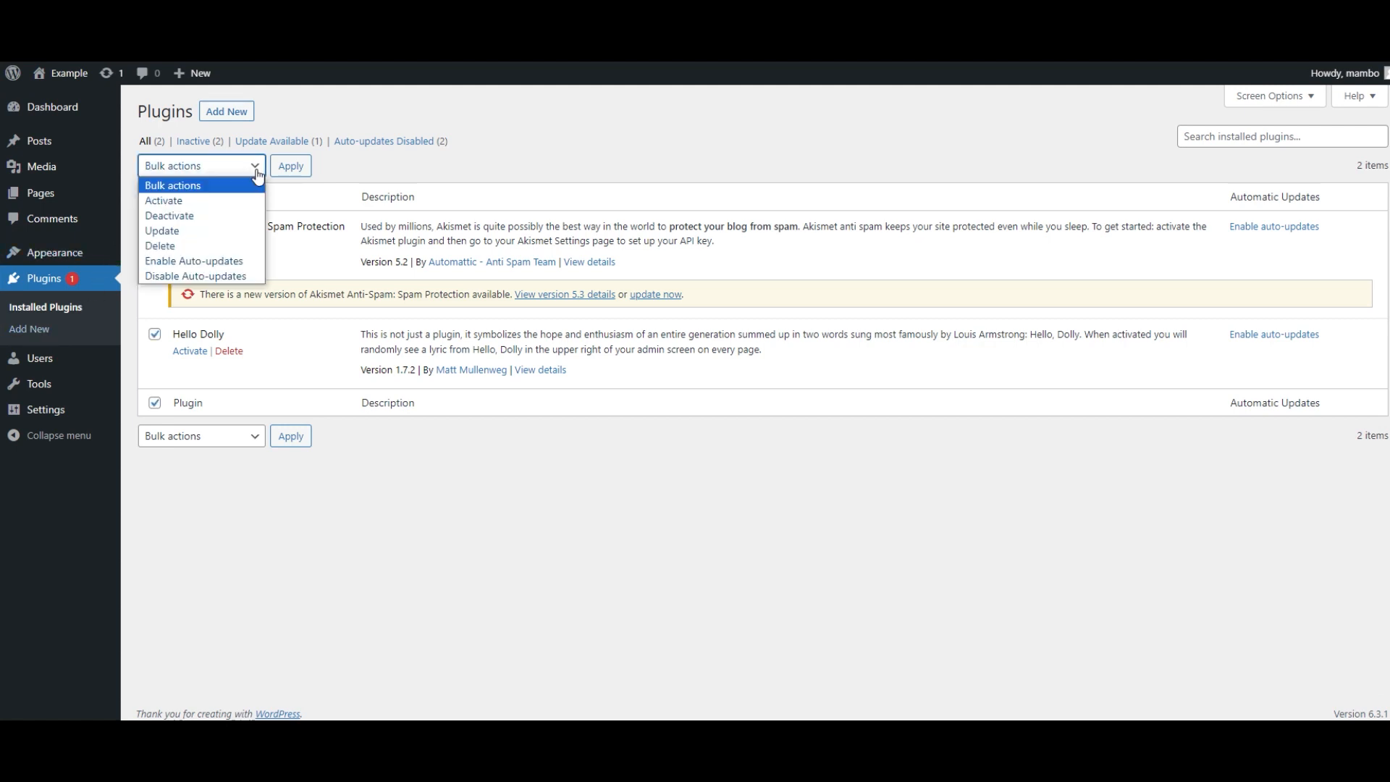
pyautogui.click(207, 247)
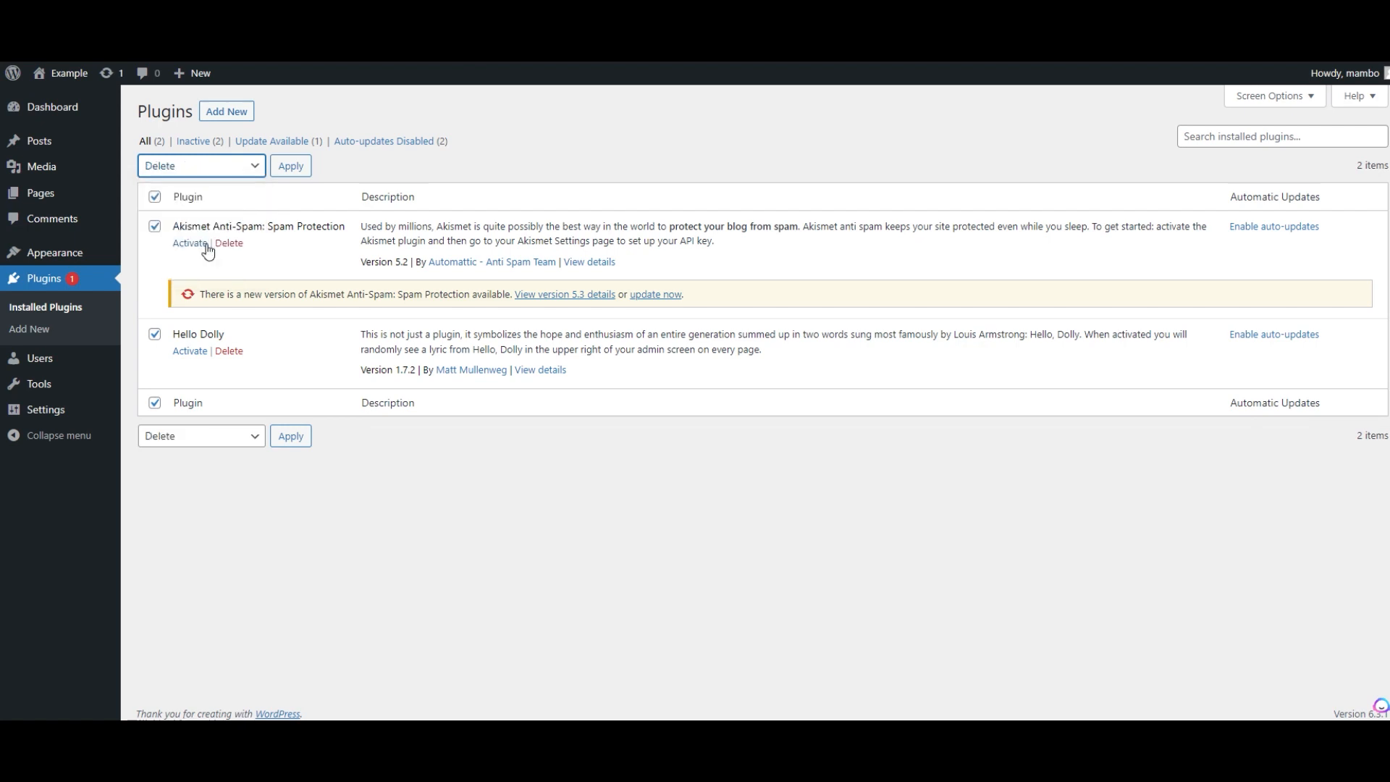
pyautogui.click(288, 168)
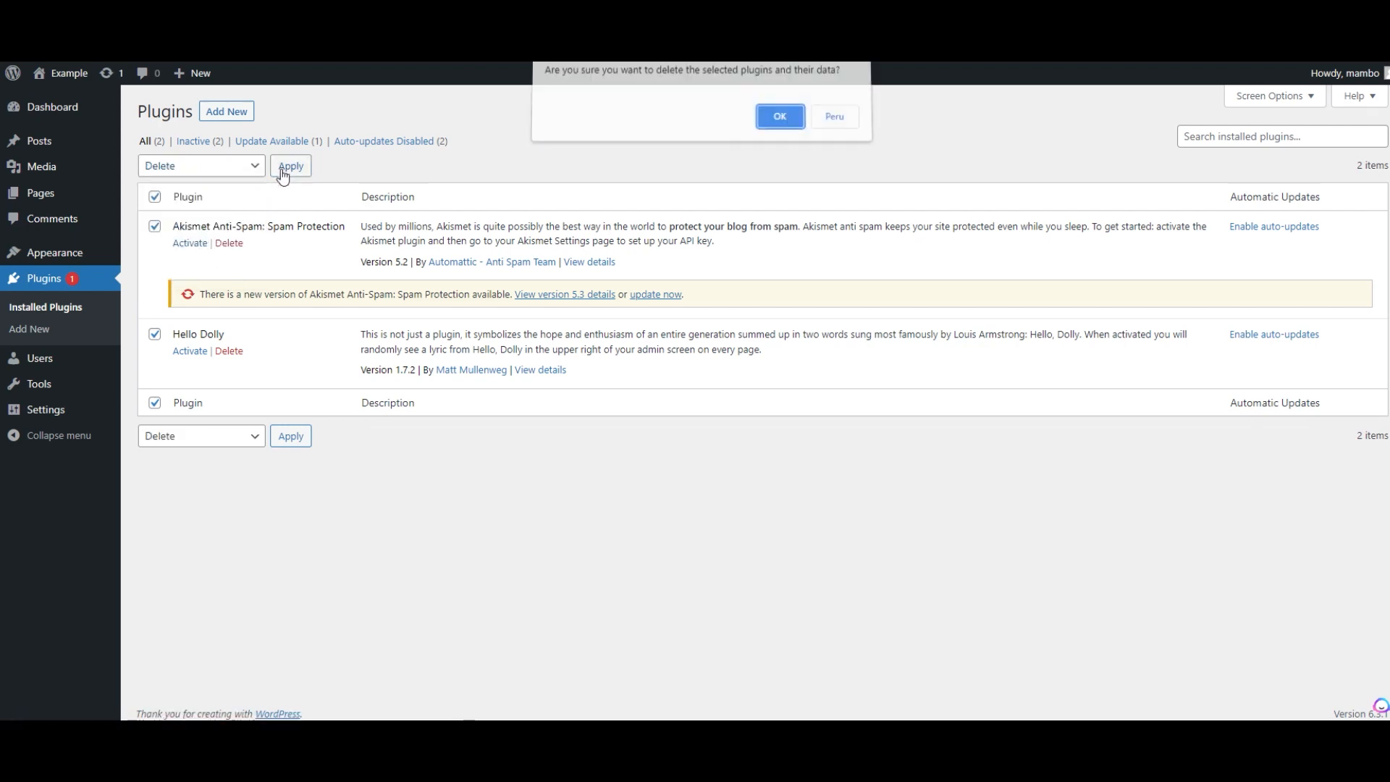
pyautogui.click(781, 123)
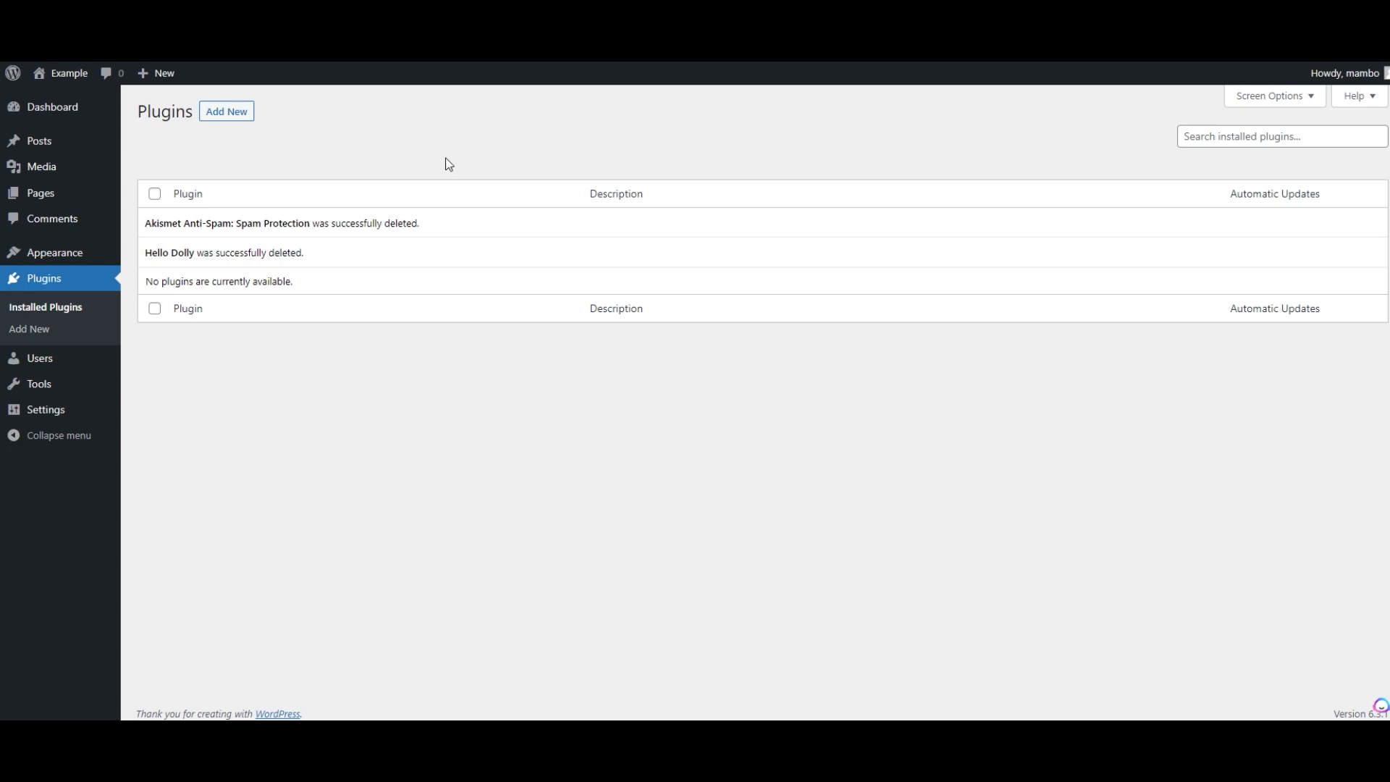
# - Search the plugin directory for maintenance and install and activate the Maintenance plugin by WebFactory Ltd
pyautogui.click(238, 123)
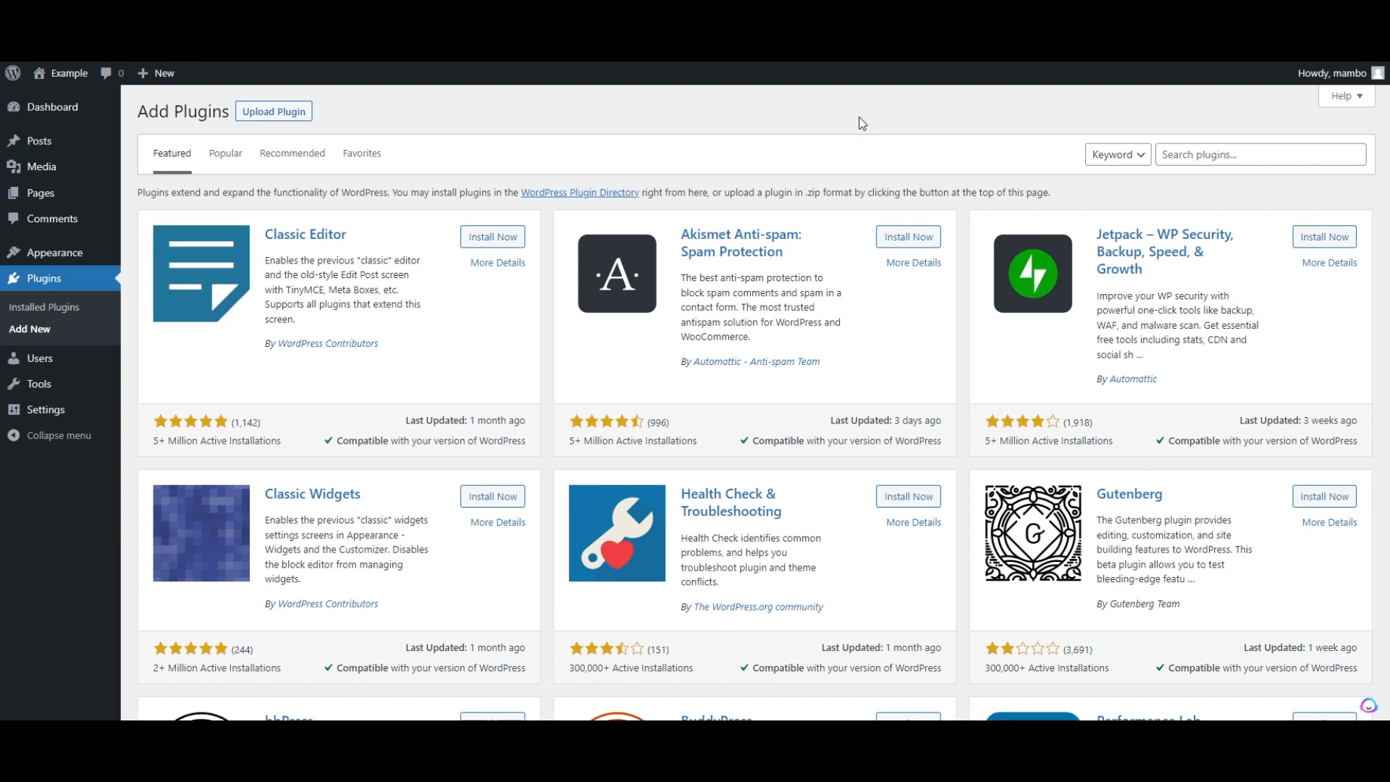
pyautogui.click(1159, 157)
pyautogui.click(1285, 198)
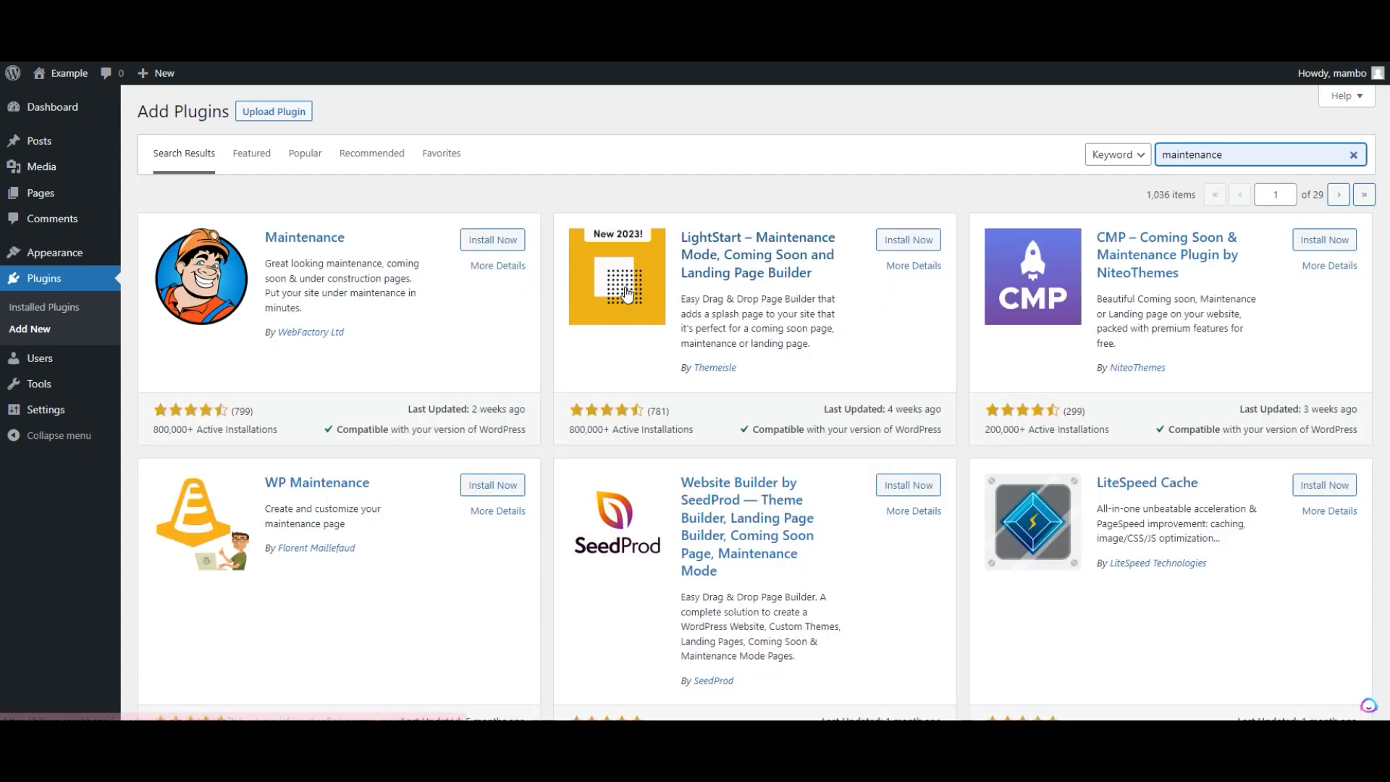
pyautogui.click(485, 245)
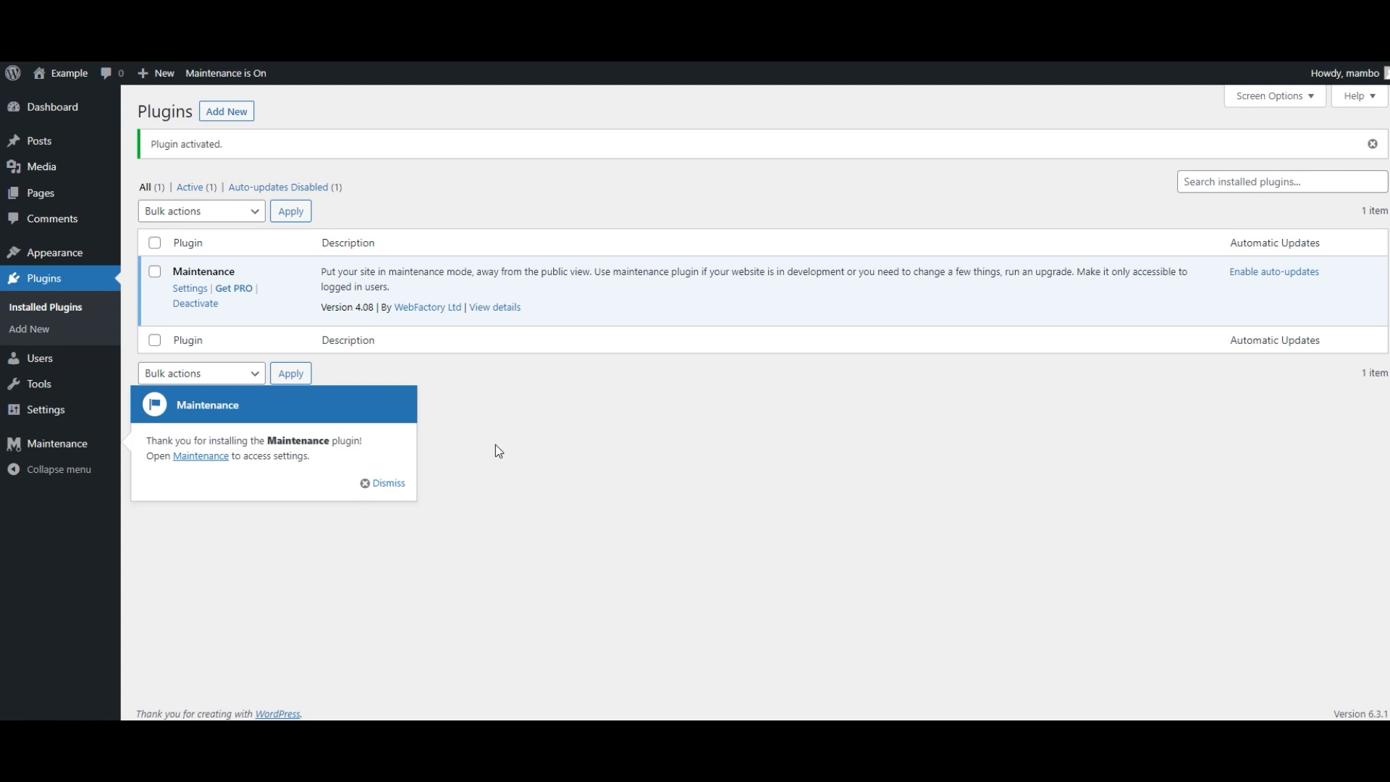
# - Dismiss the plugin notice and, in Reading settings, enable discouraging search engines from indexing the site and save
pyautogui.click(399, 483)
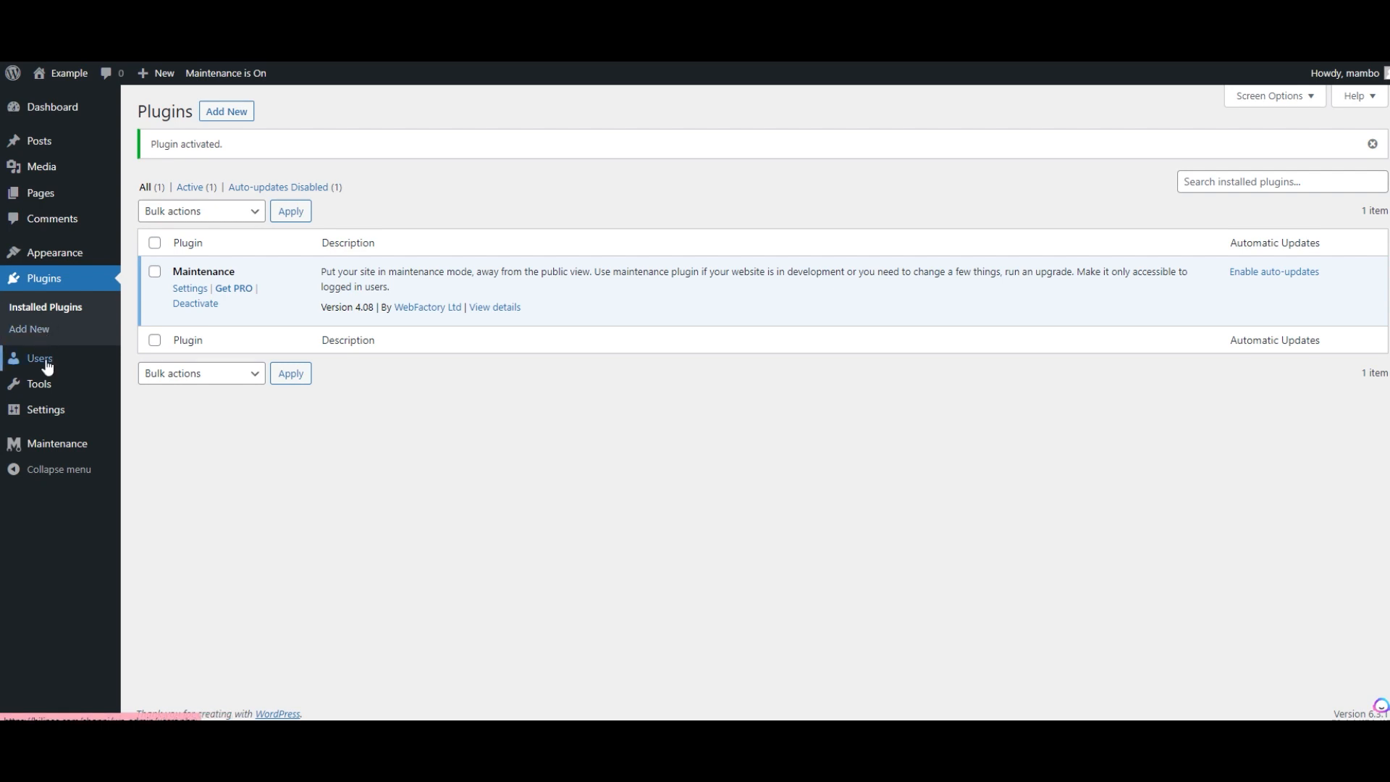
pyautogui.moveTo(49, 407)
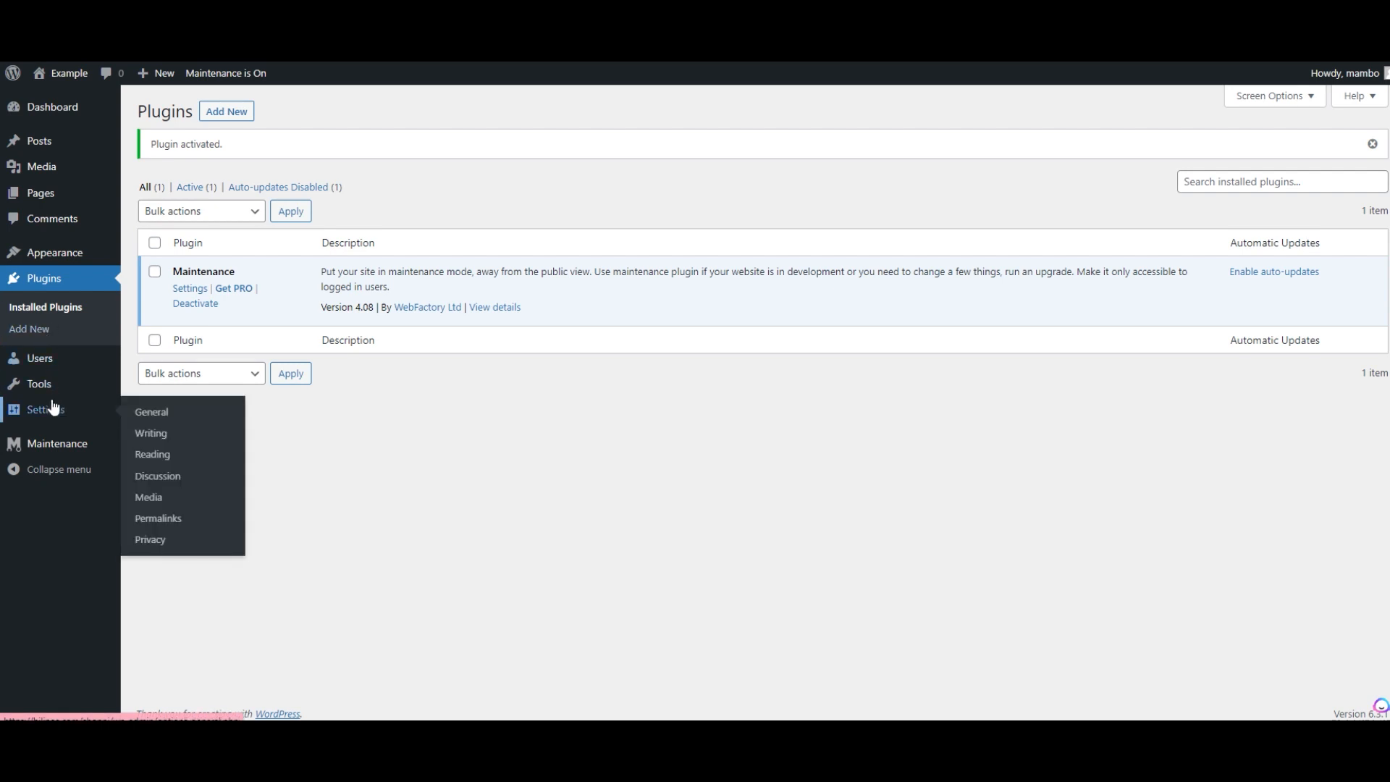
pyautogui.click(166, 463)
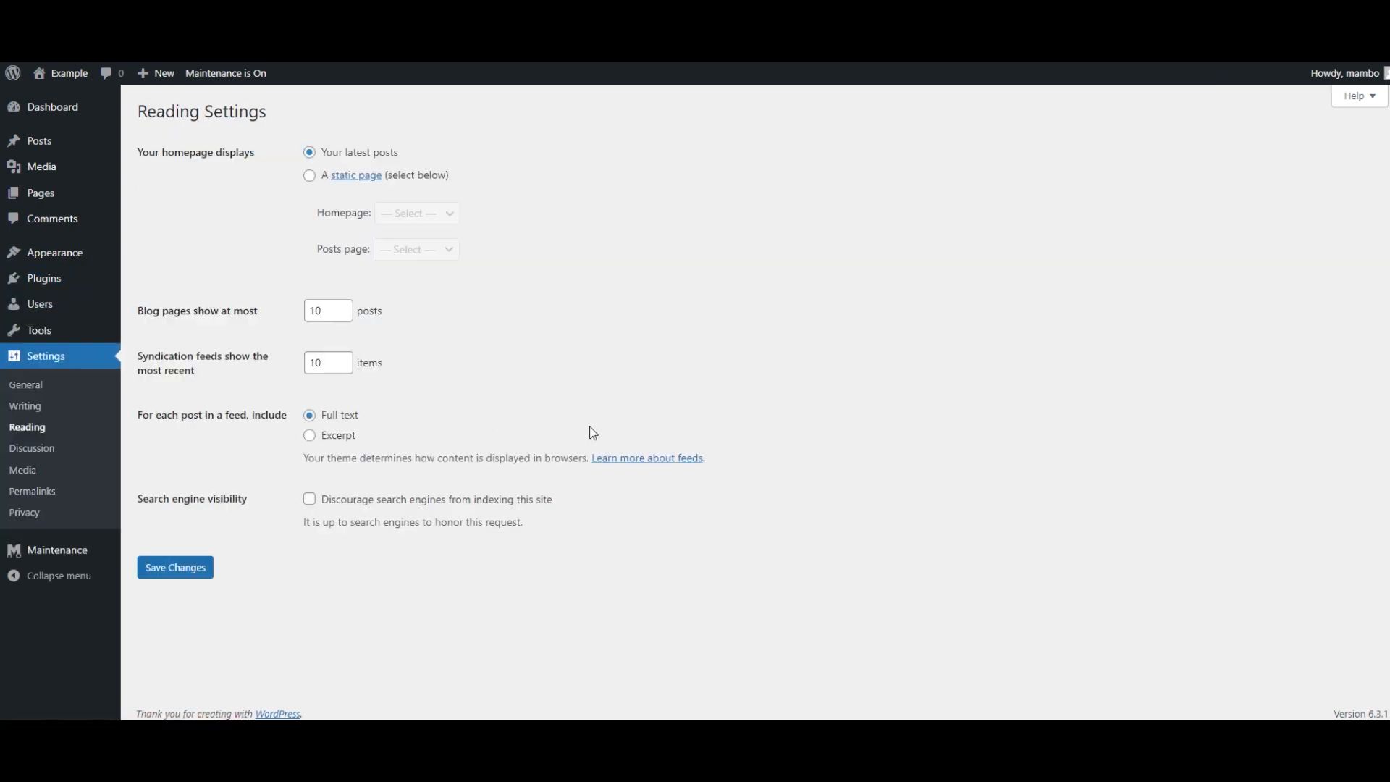
pyautogui.click(310, 500)
pyautogui.click(184, 577)
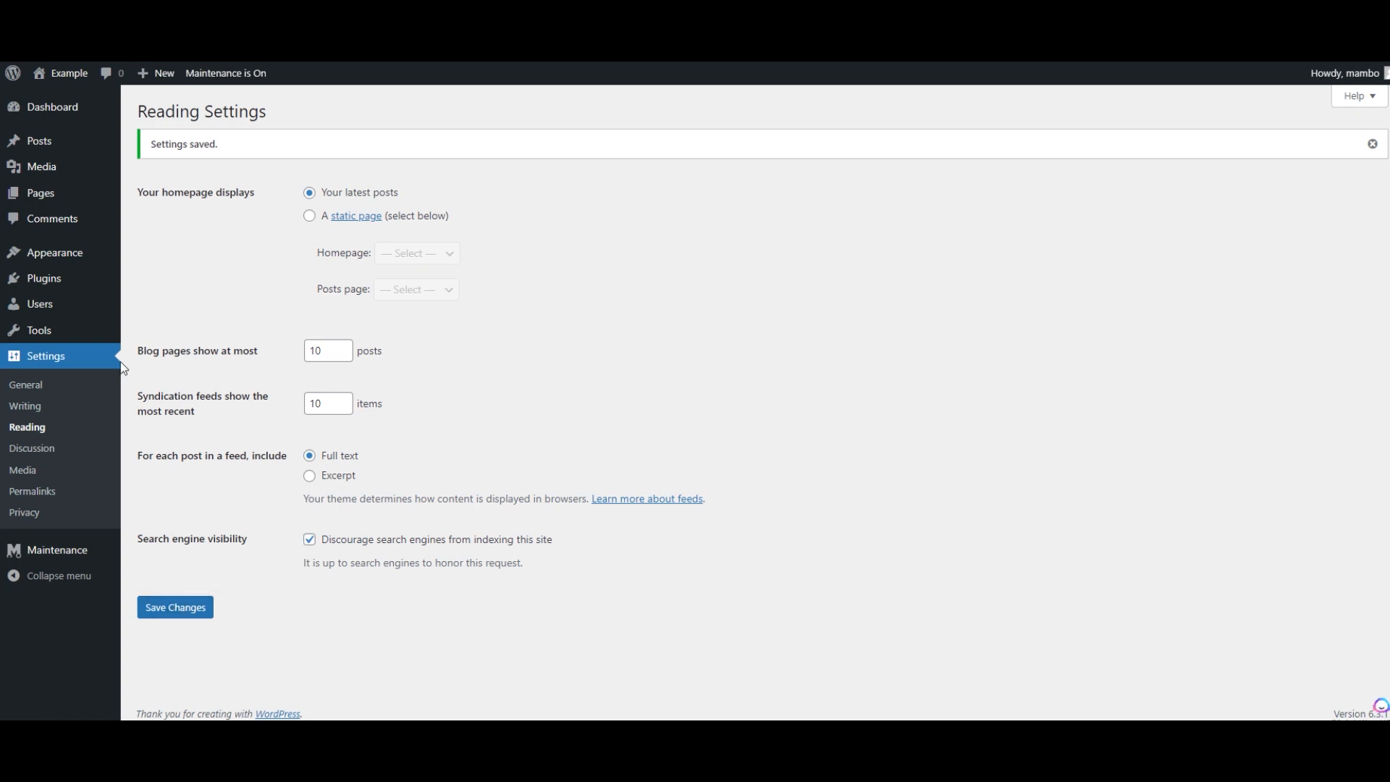
# - Search the plugin directory for woo, then install and activate WooCommerce
pyautogui.click(91, 332)
pyautogui.moveTo(59, 279)
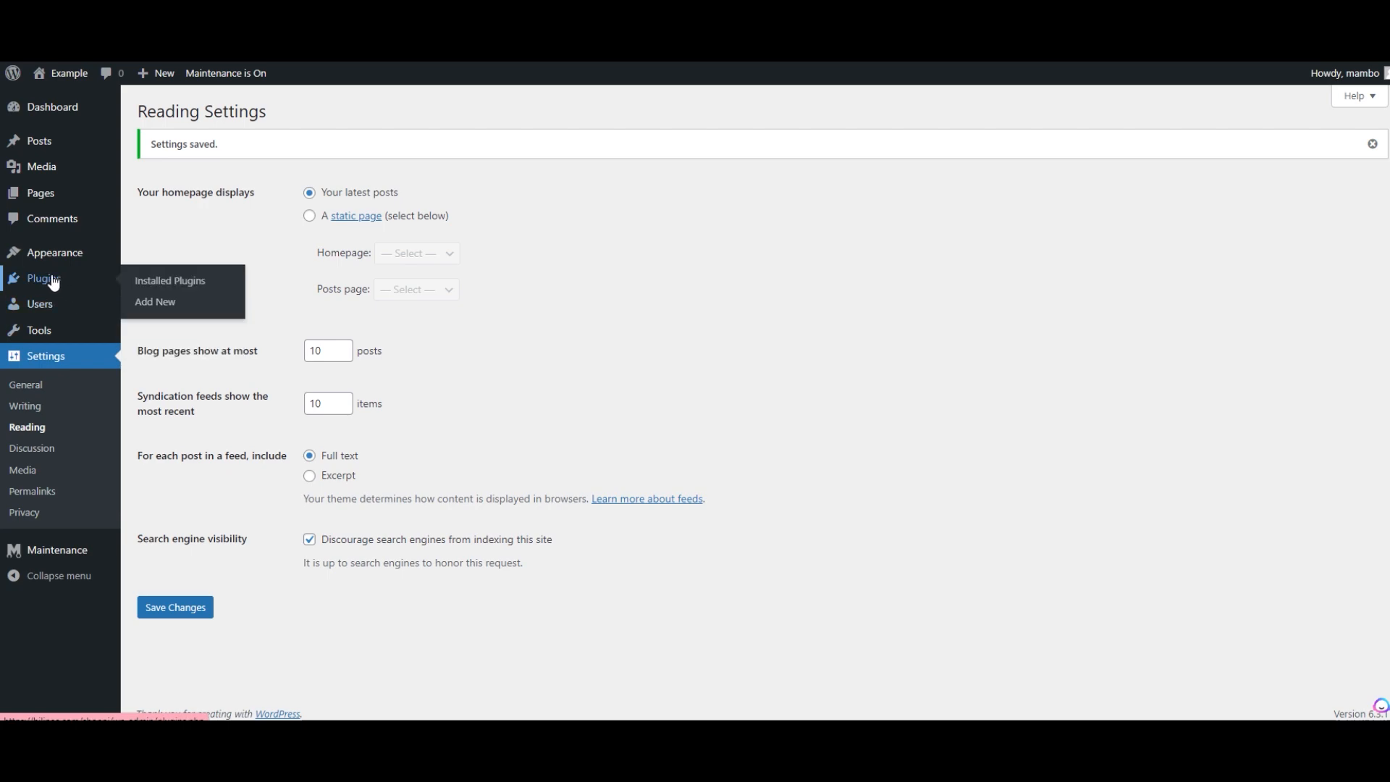
pyautogui.click(171, 306)
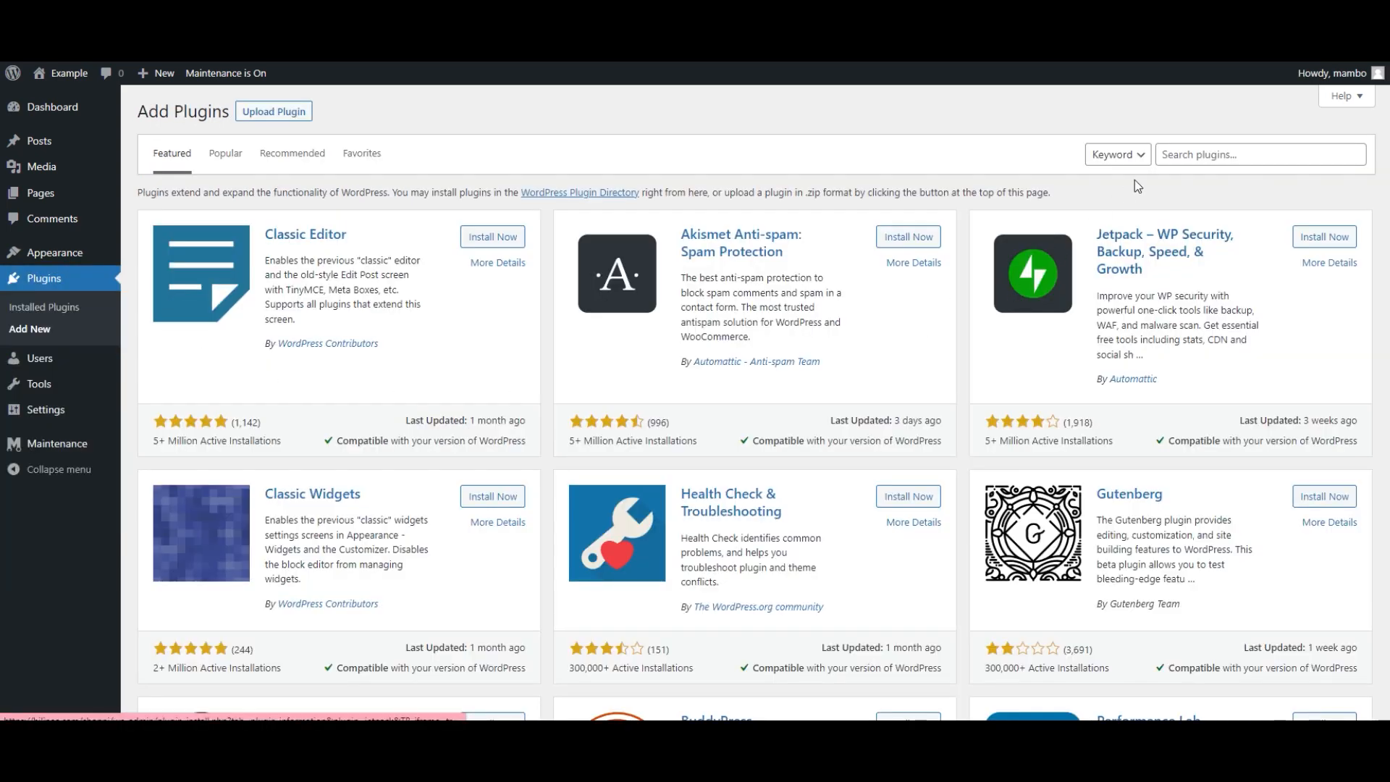
pyautogui.click(1191, 148)
pyautogui.write('woo')
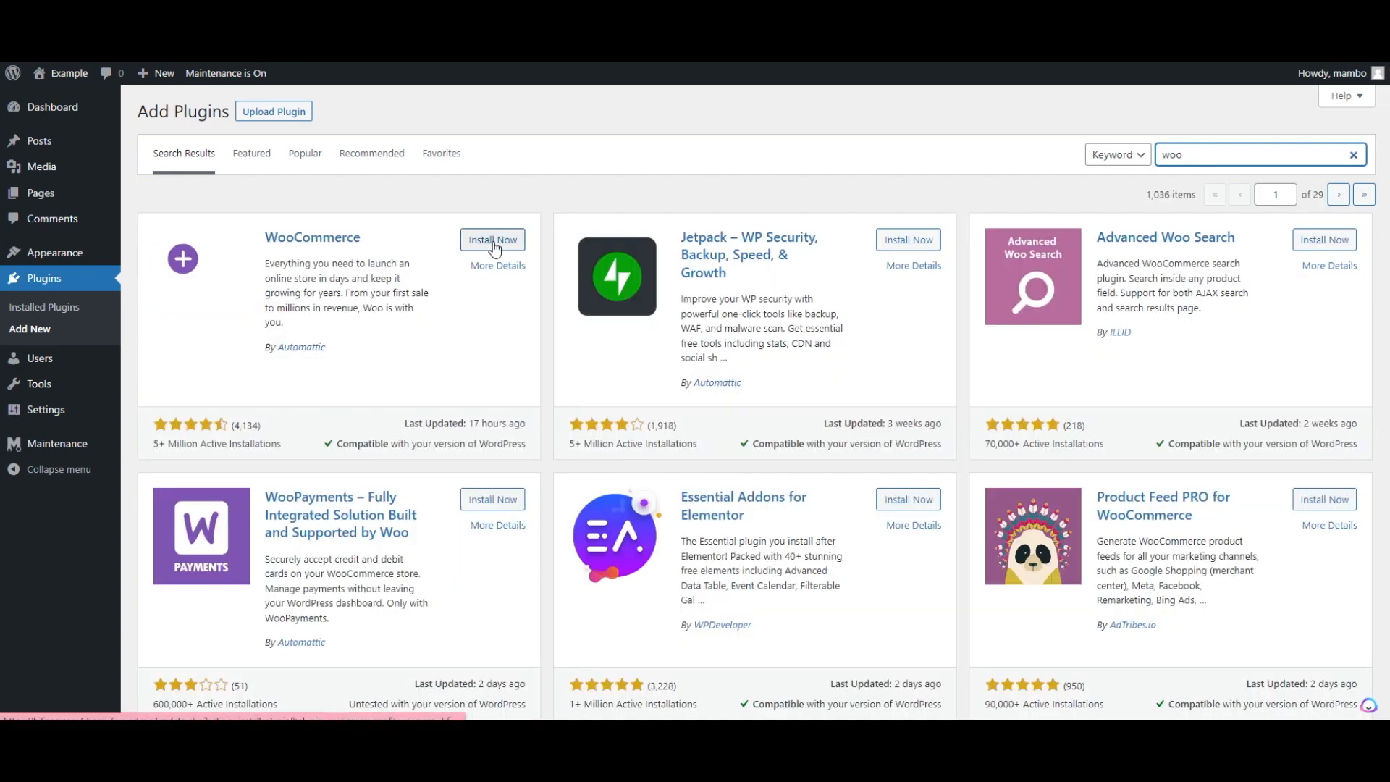
pyautogui.click(492, 241)
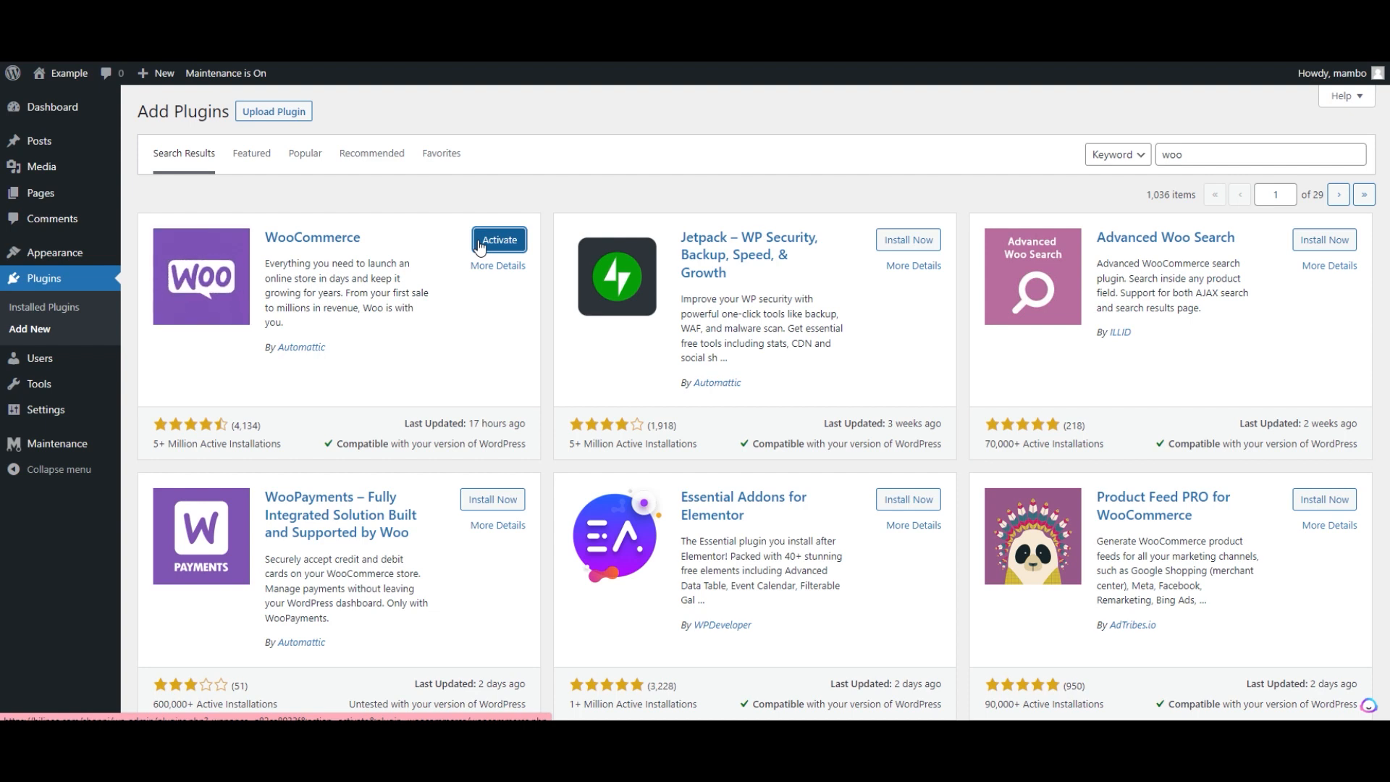
pyautogui.click(478, 246)
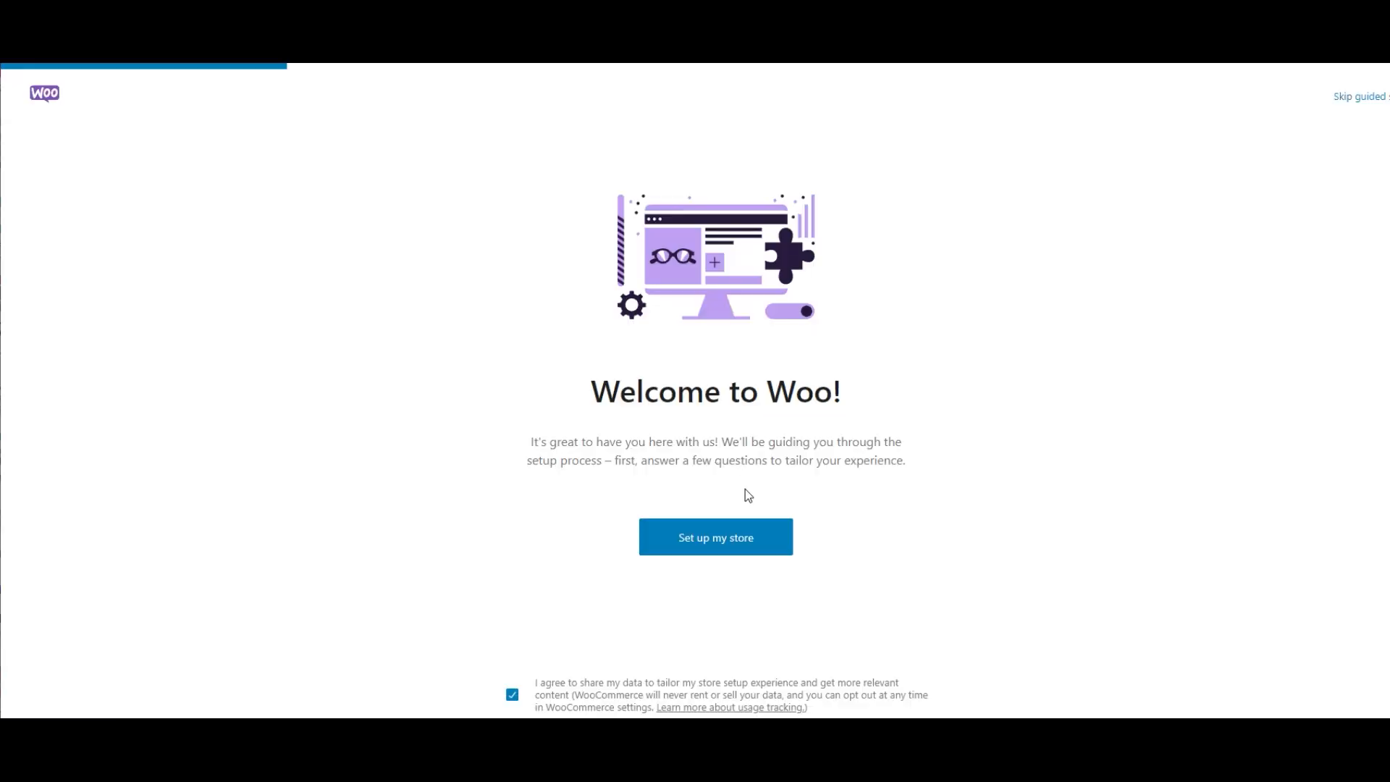
# - Start the WooCommerce store setup, keep I'm just starting my business, and set the industry to Clothing and accessories
pyautogui.click(754, 541)
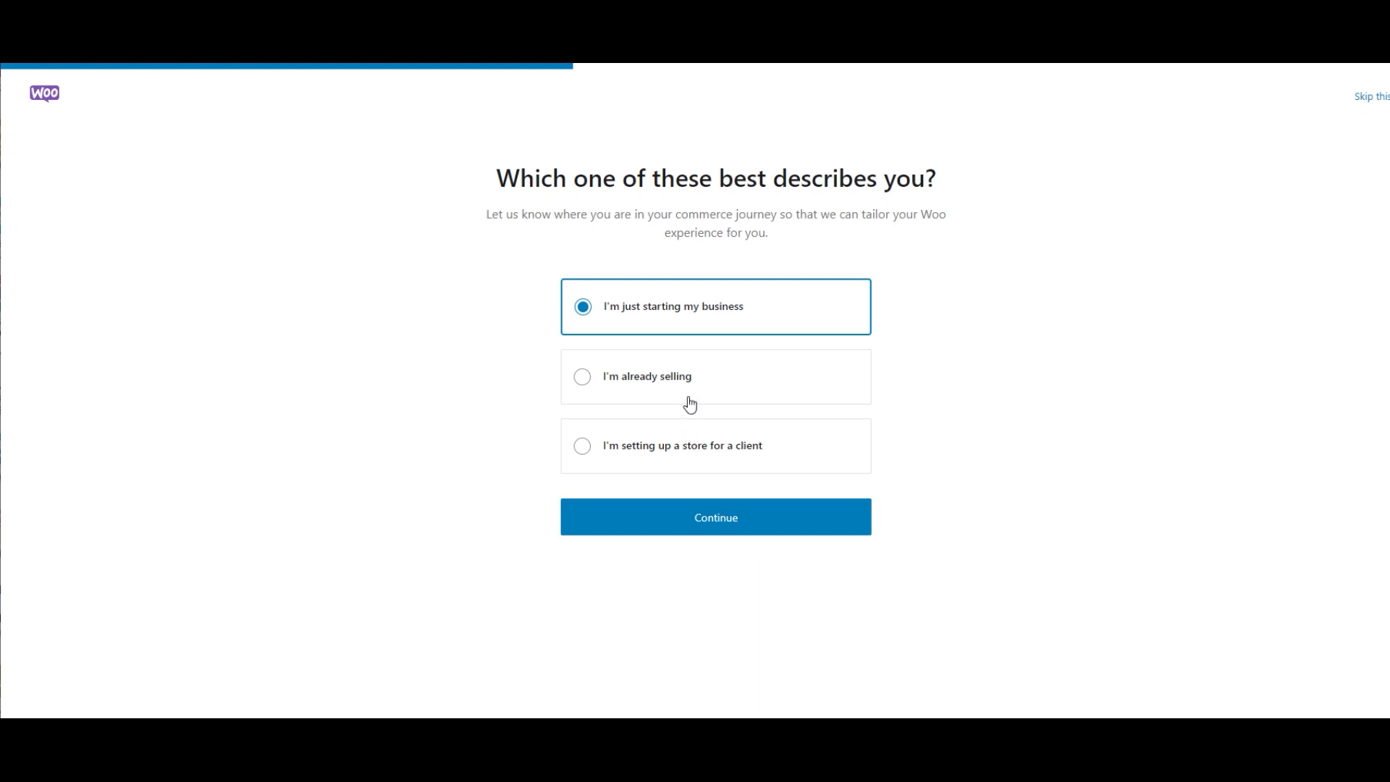
pyautogui.click(698, 530)
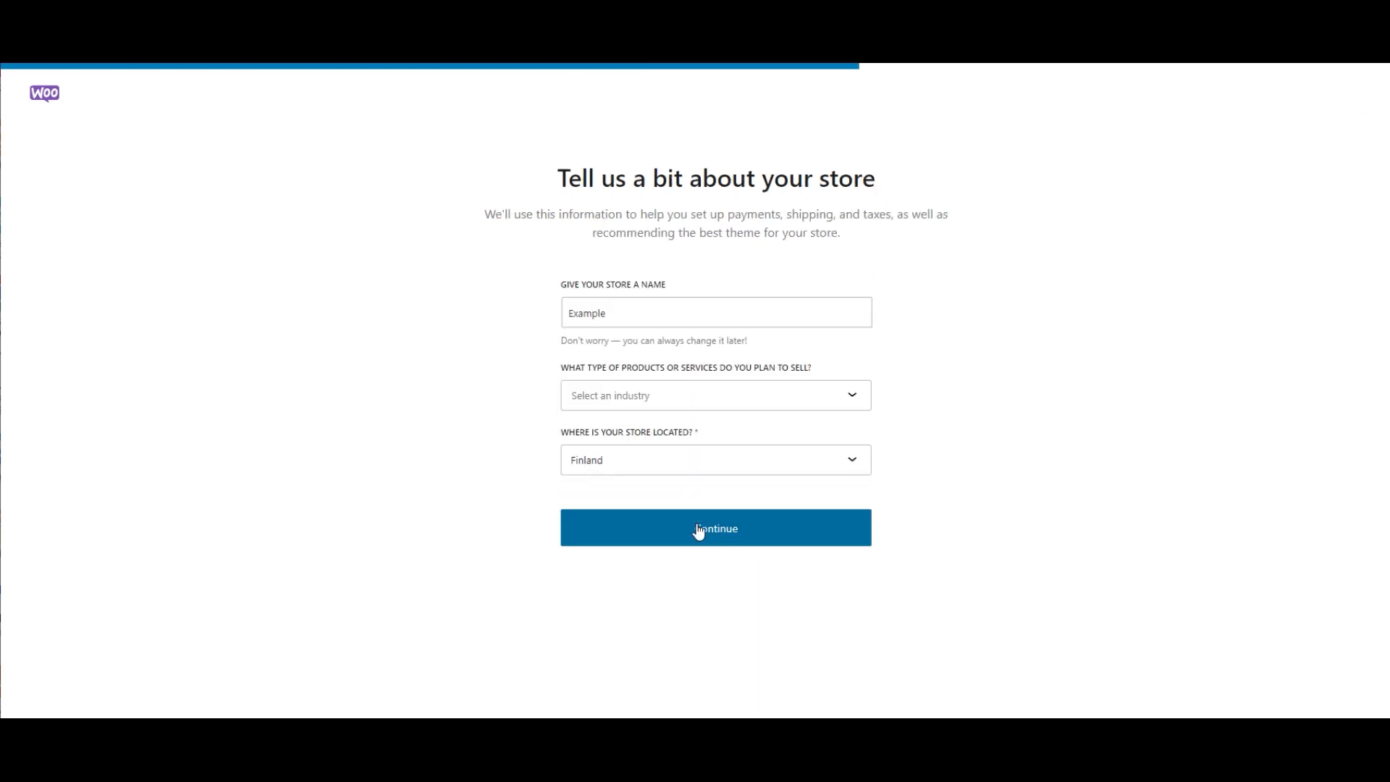
pyautogui.click(826, 402)
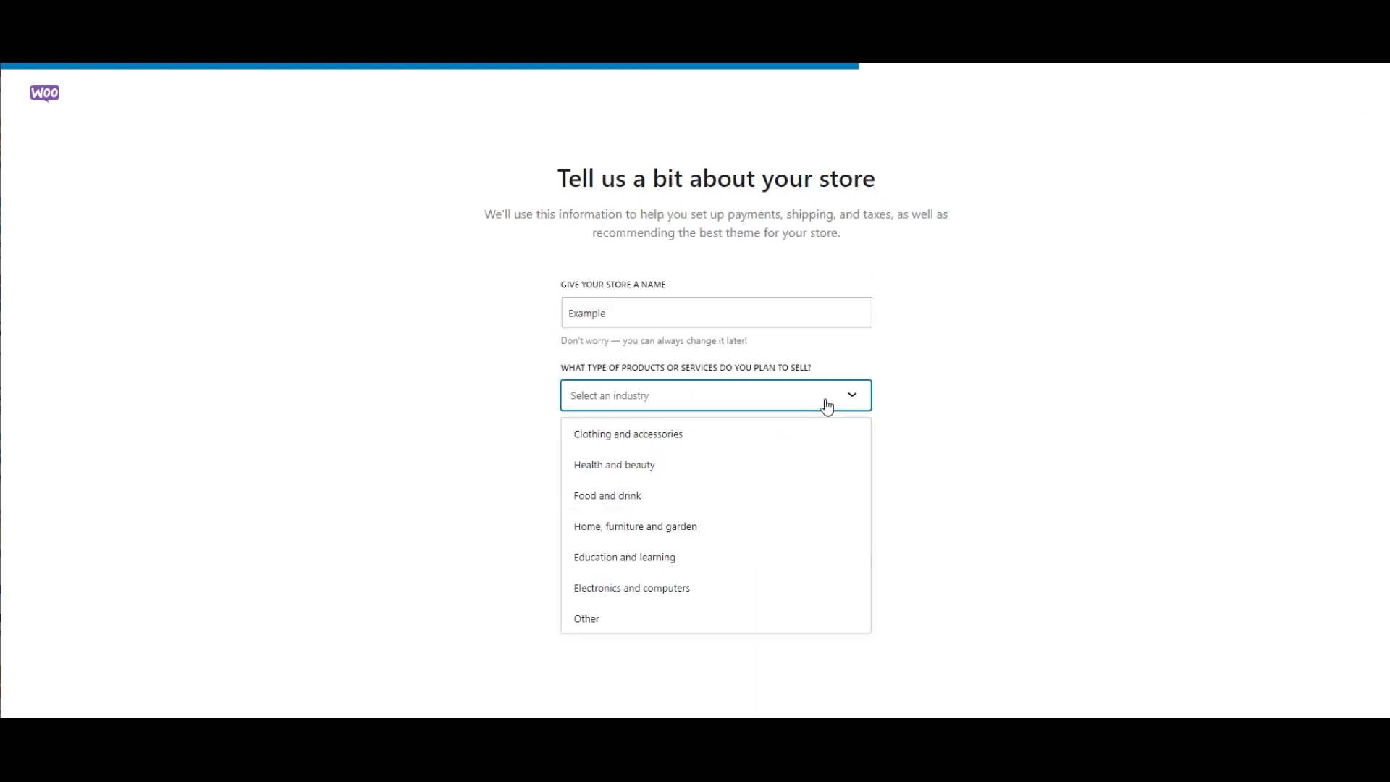
pyautogui.click(668, 435)
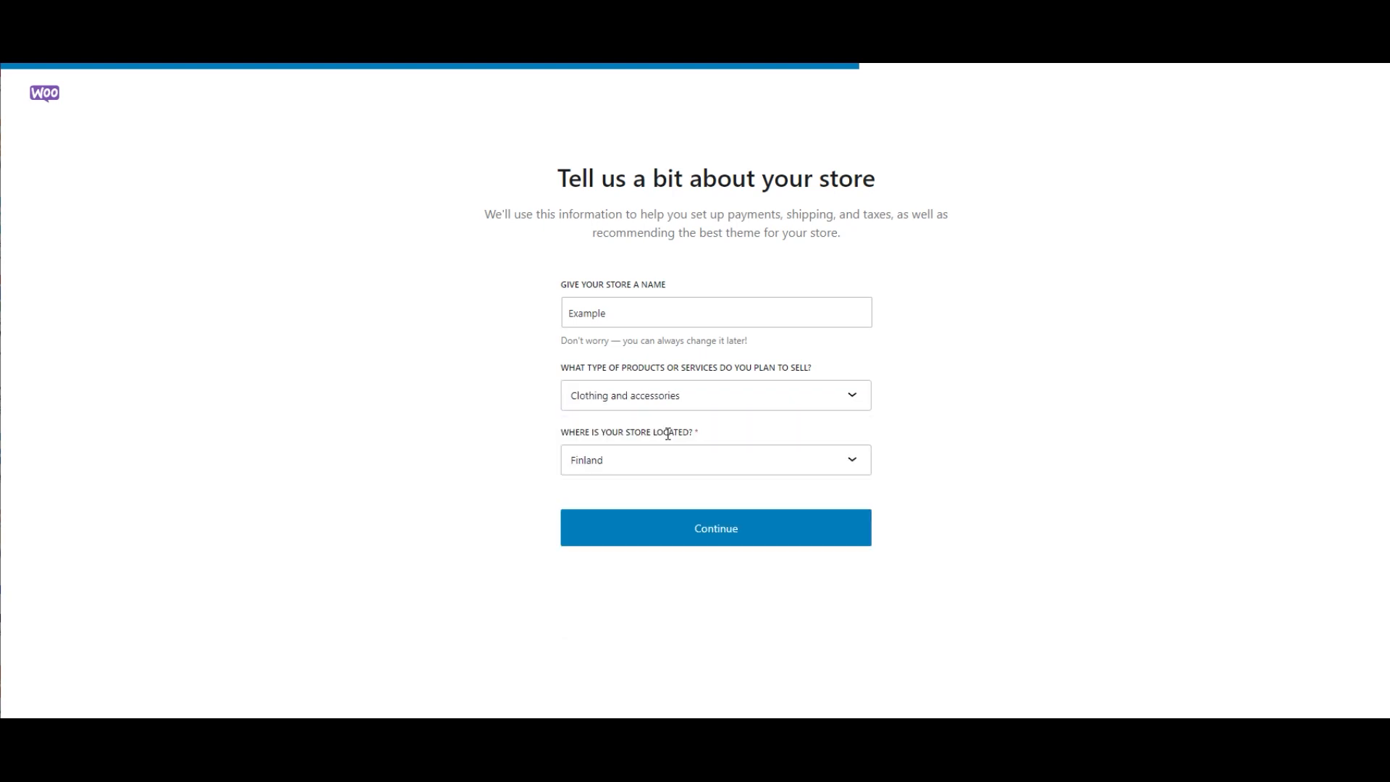
pyautogui.click(731, 543)
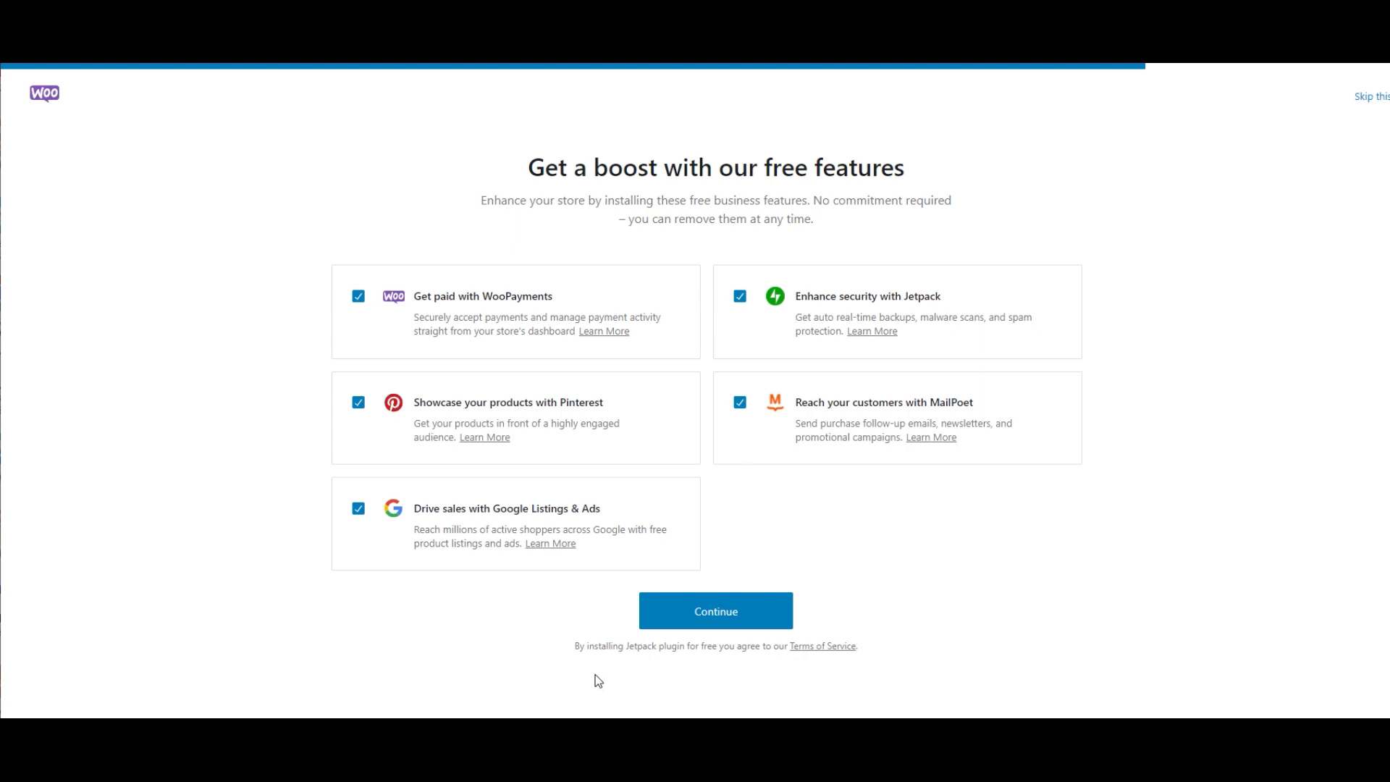
# - Deselect the Jetpack, MailPoet and Pinterest free features and continue the setup
pyautogui.click(738, 301)
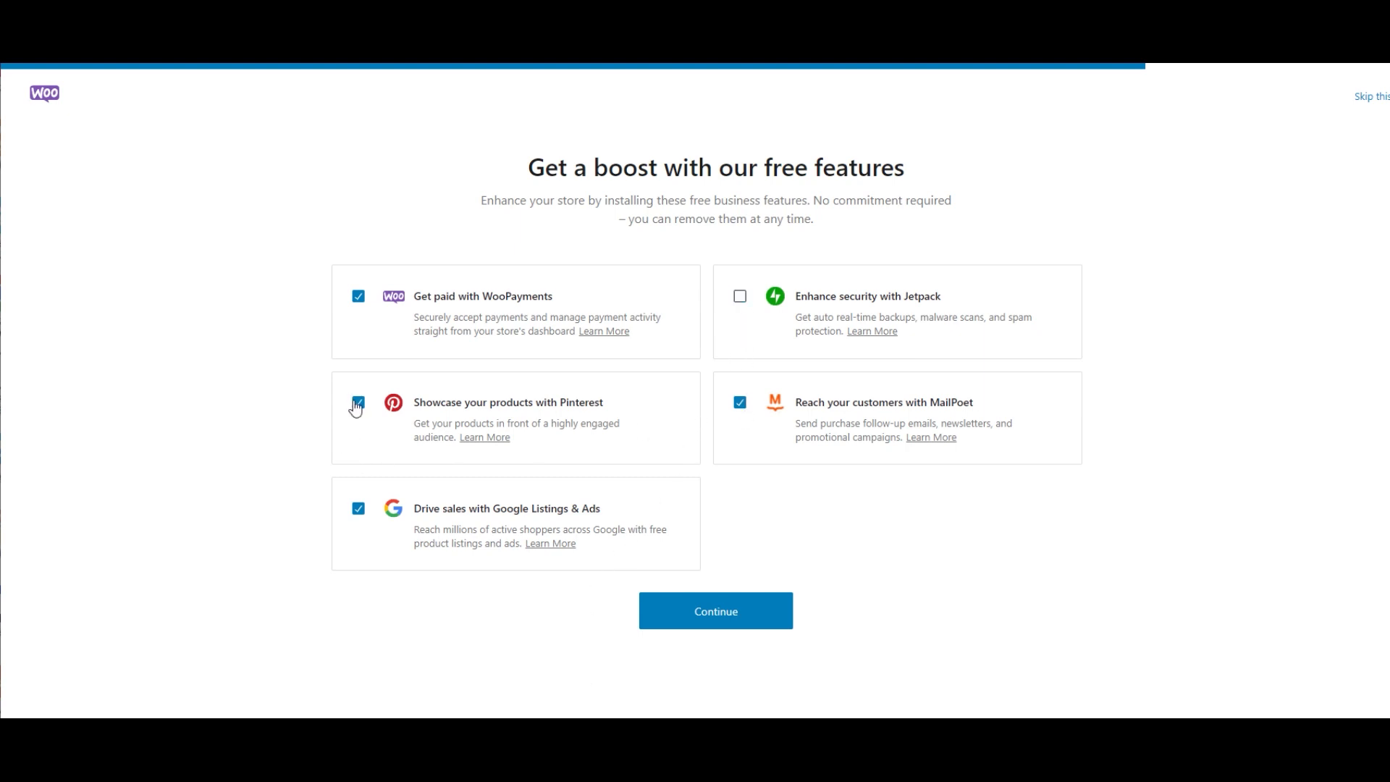
pyautogui.click(739, 402)
pyautogui.click(358, 402)
pyautogui.click(708, 614)
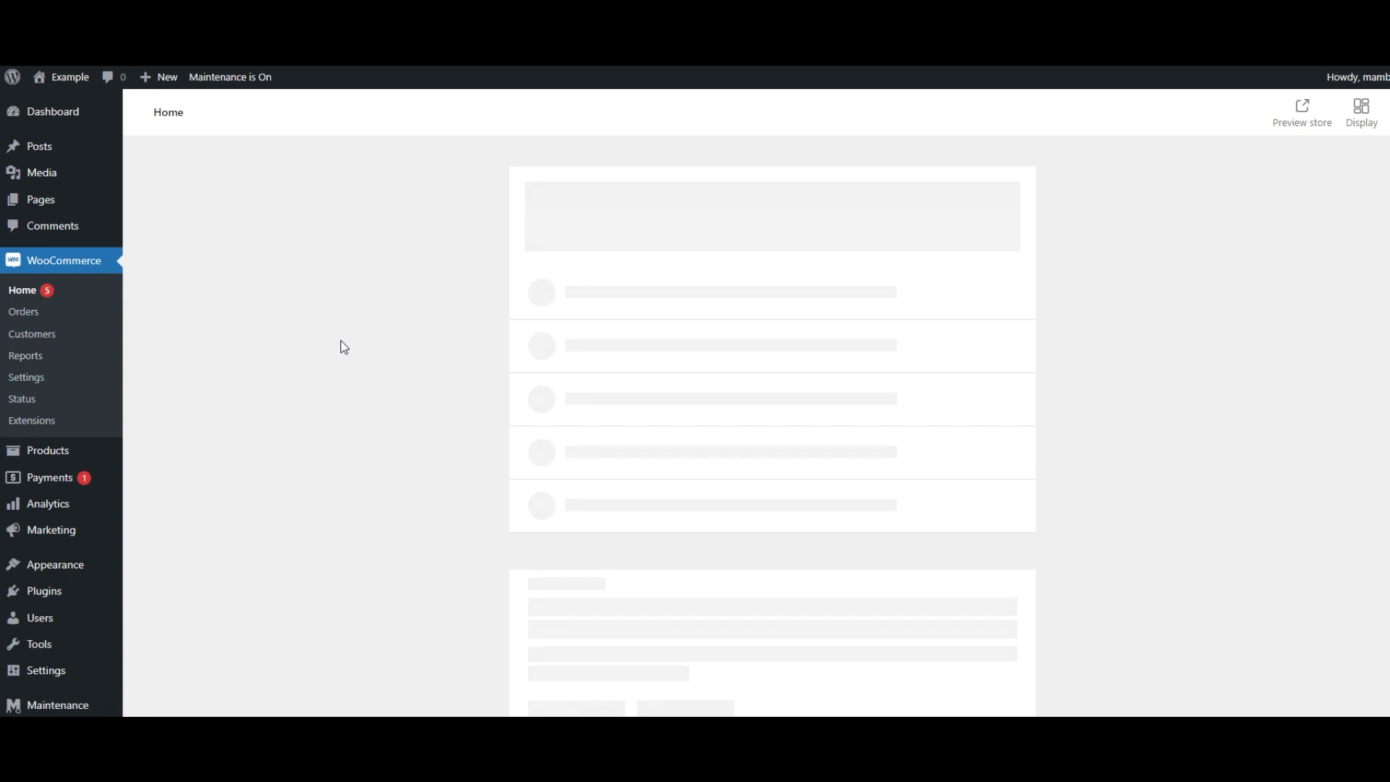
# - Create a new product named Test product
pyautogui.scroll(-7, 344, 348)
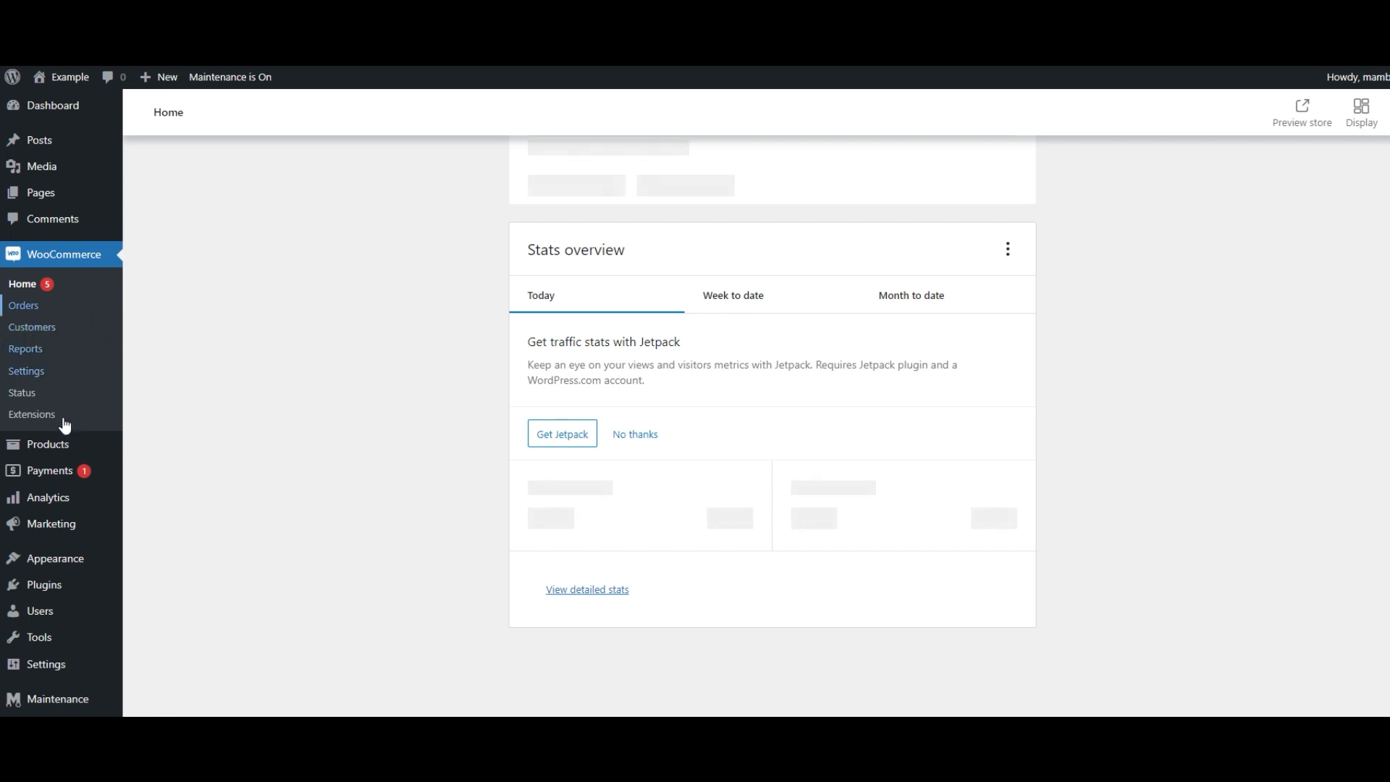
pyautogui.moveTo(46, 452)
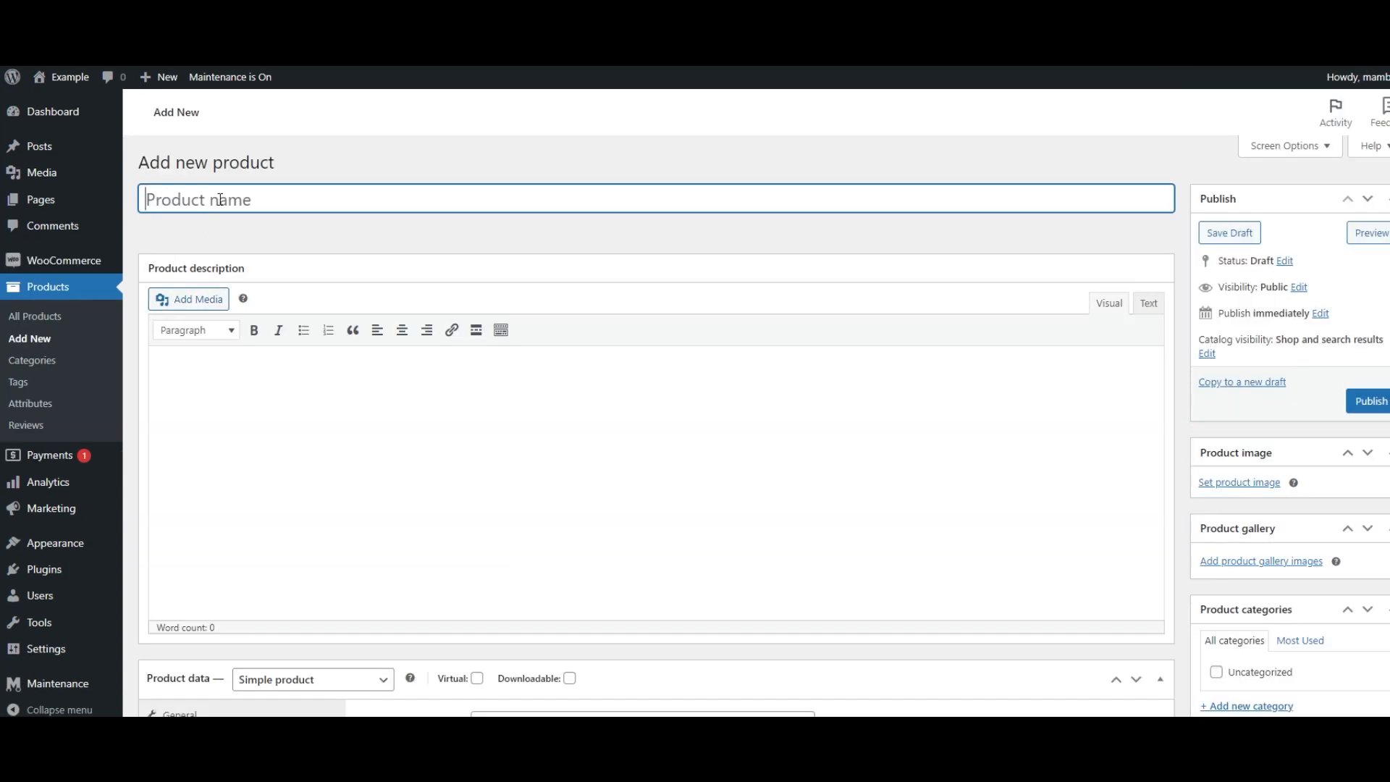
pyautogui.write('Test product')
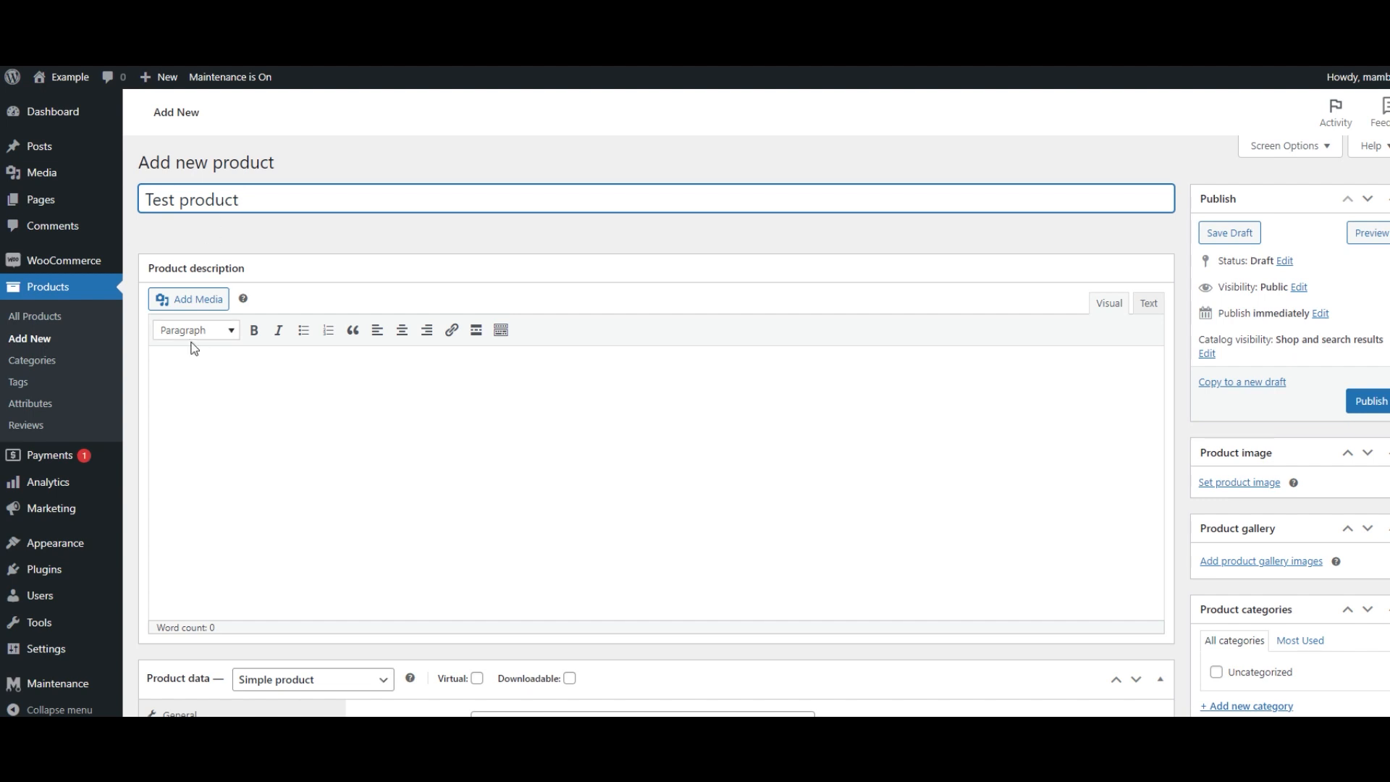
# - Enter the product description This is my awesome test product
pyautogui.click(245, 412)
pyautogui.write('This is my a')
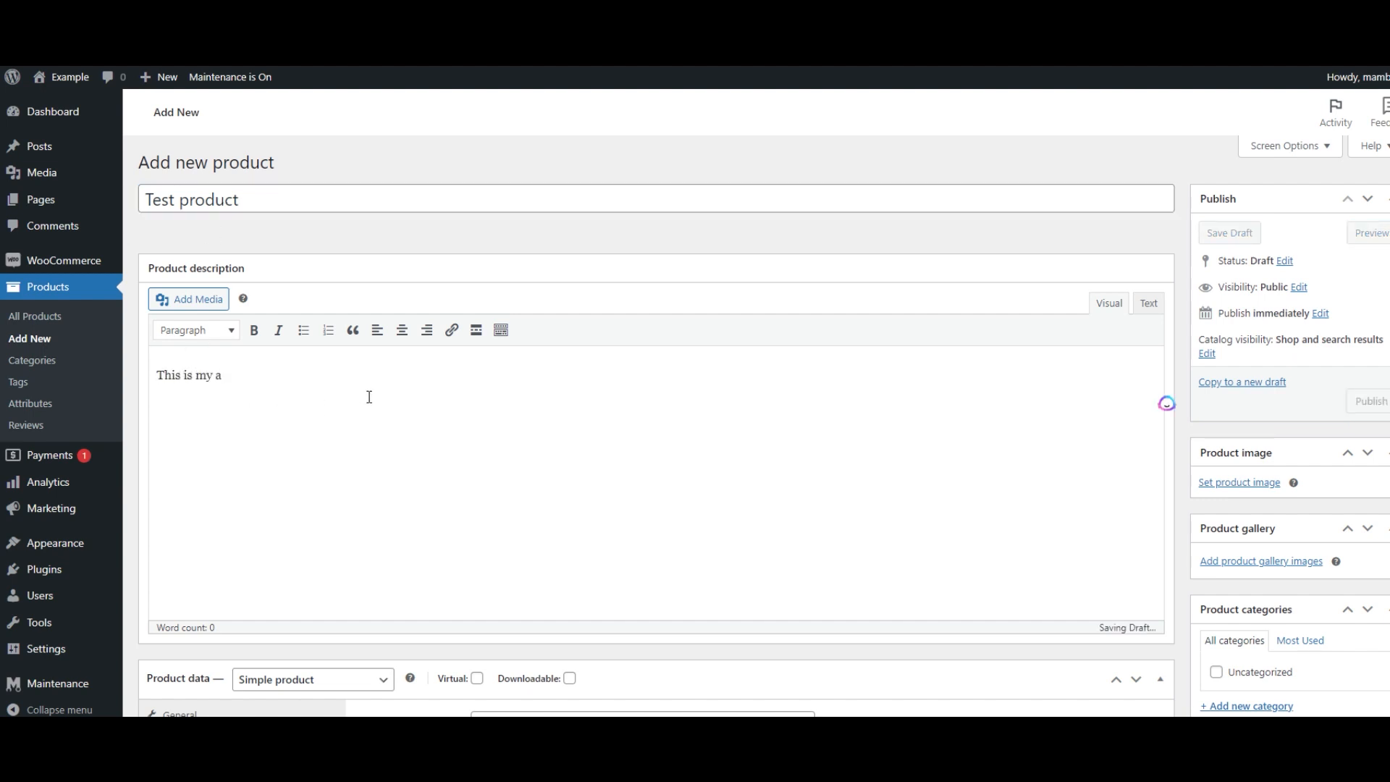
pyautogui.write('wesome ')
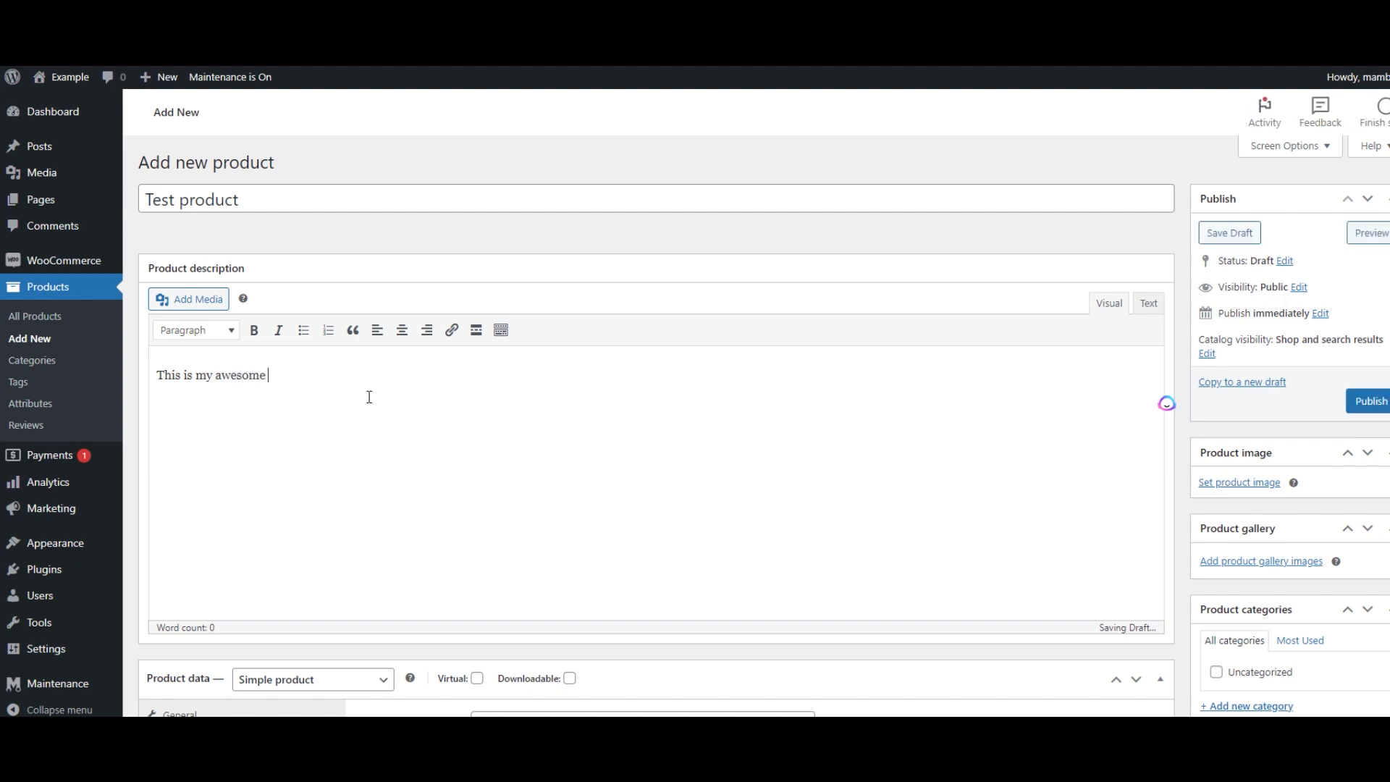
pyautogui.write('test product')
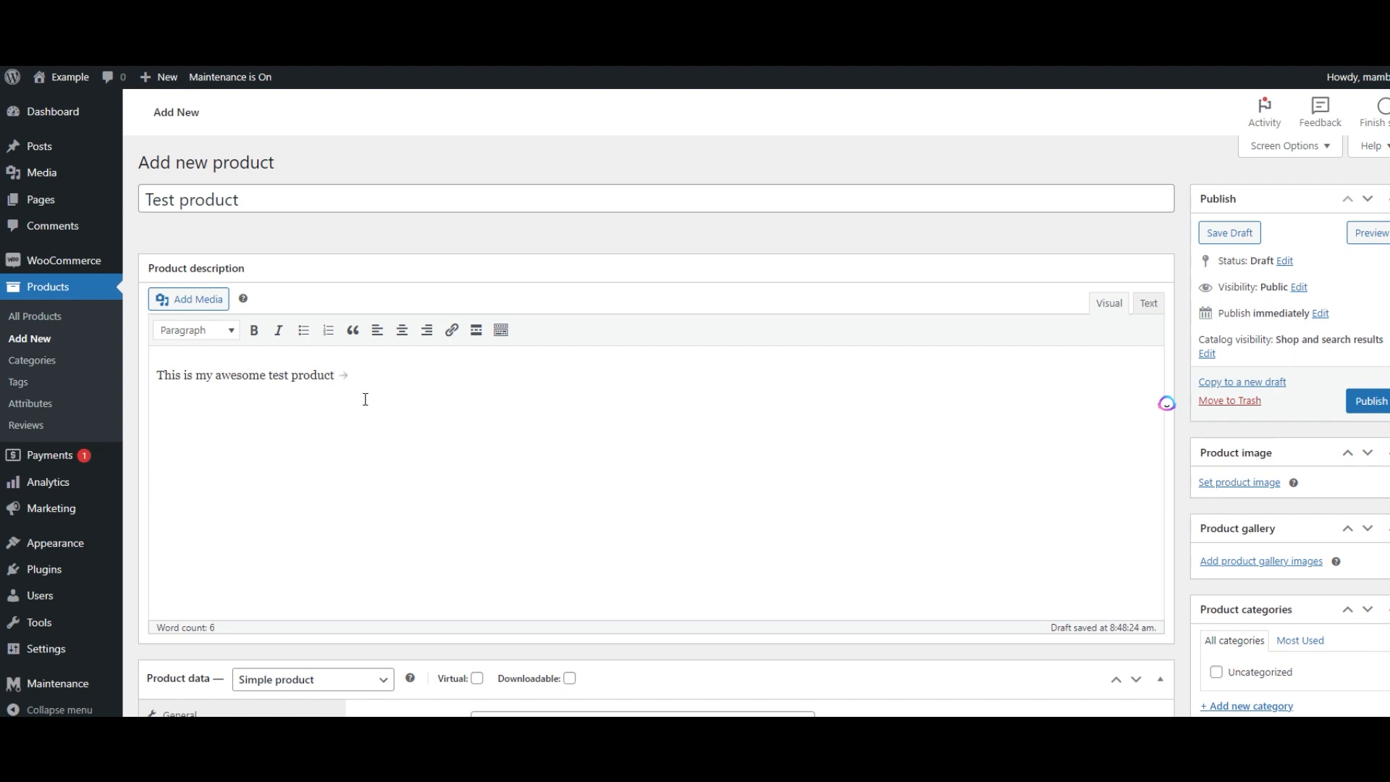
# - Set the product's regular price to 5
pyautogui.scroll(-4, 449, 397)
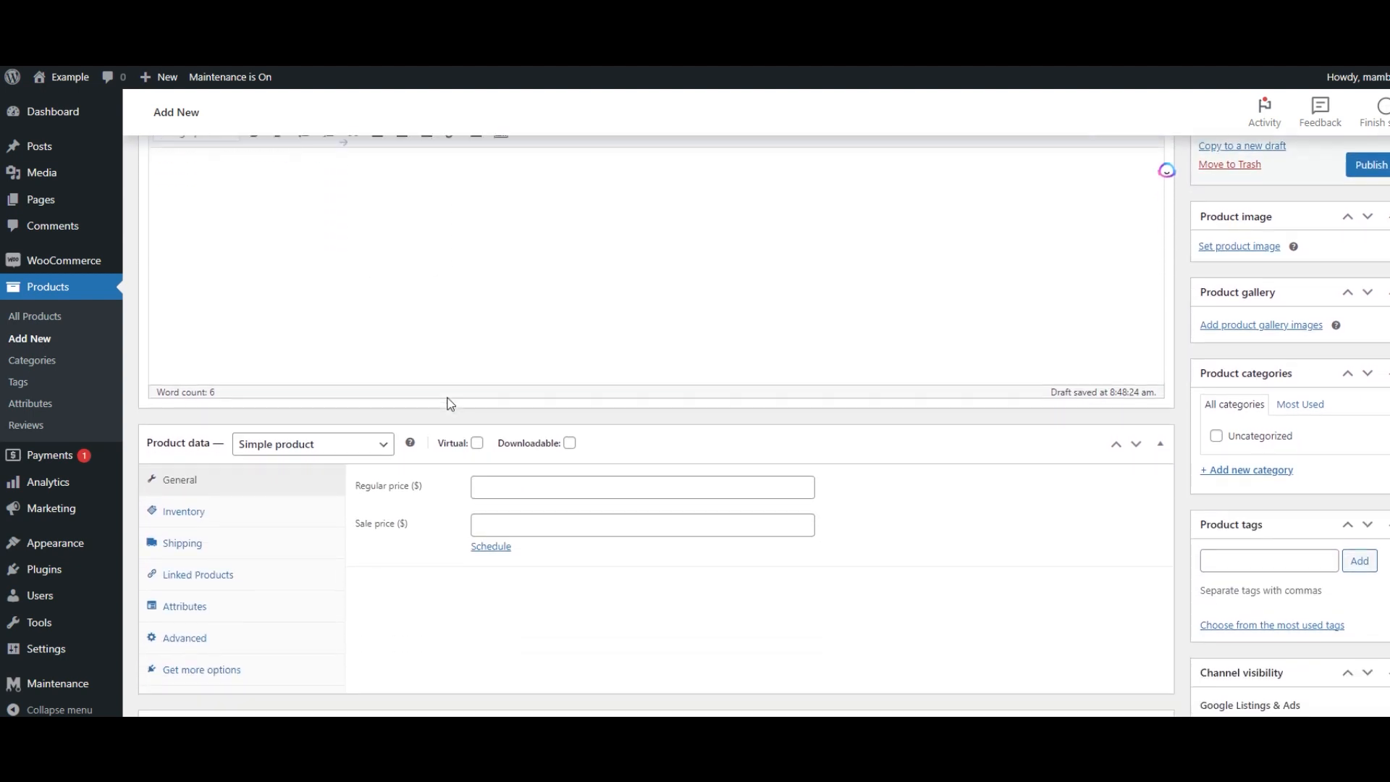
pyautogui.click(501, 426)
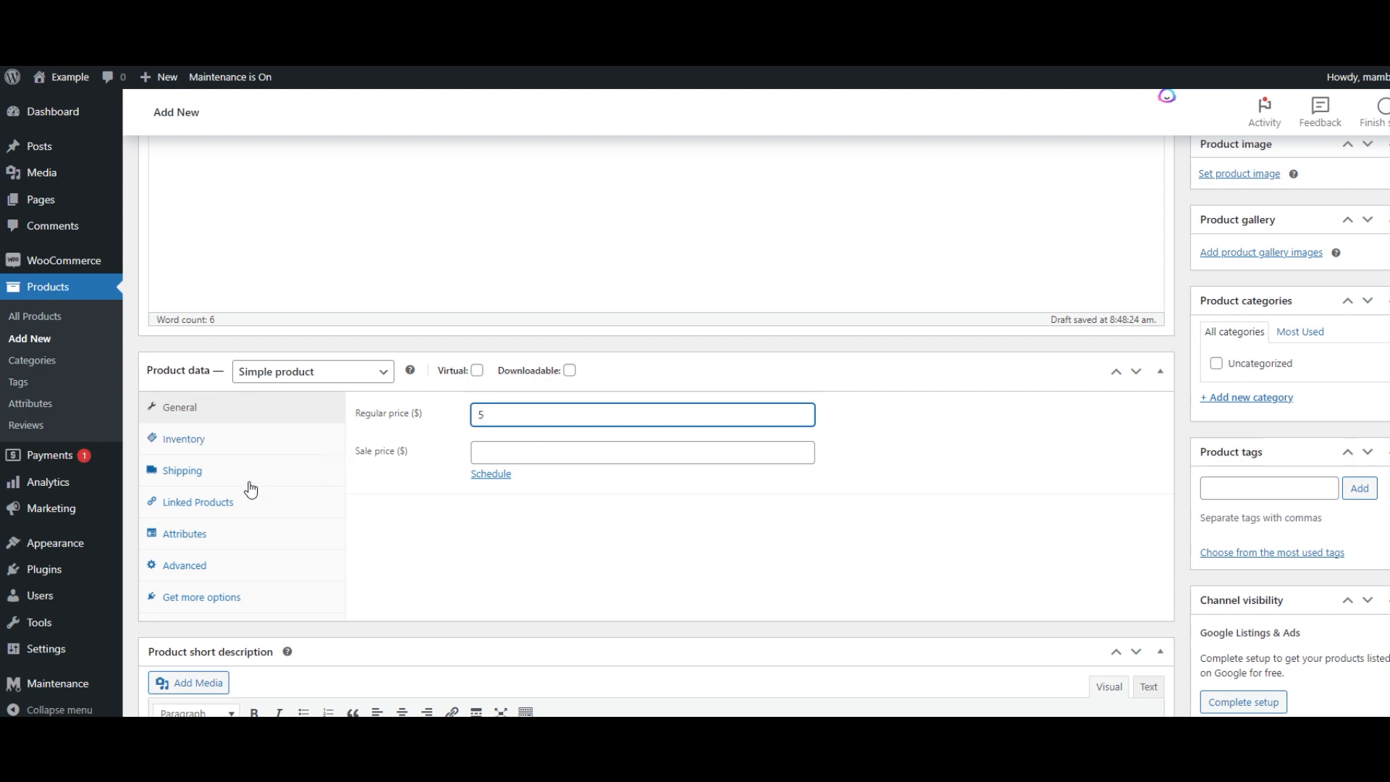
# - Enable stock tracking in the product's inventory settings and raise the stock quantity with the spinner
pyautogui.click(212, 441)
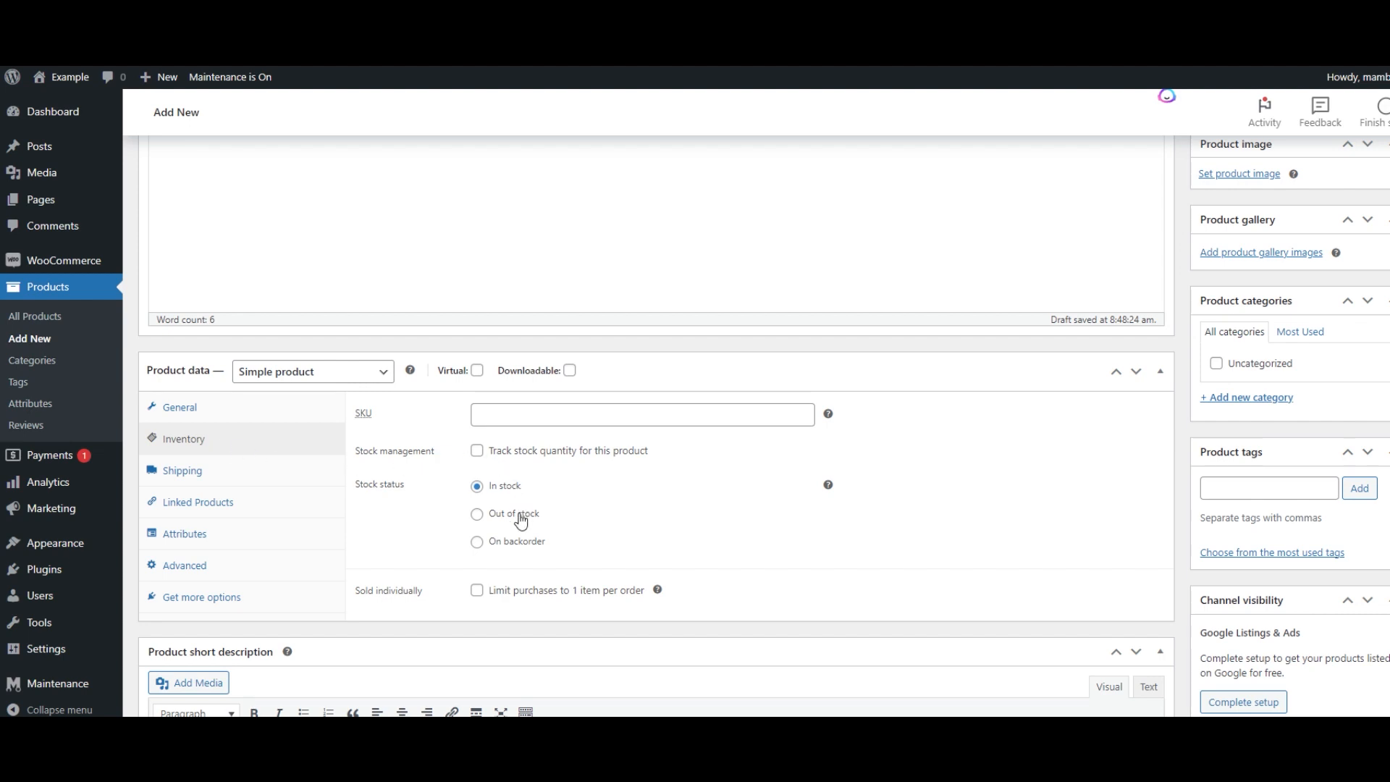
pyautogui.click(477, 450)
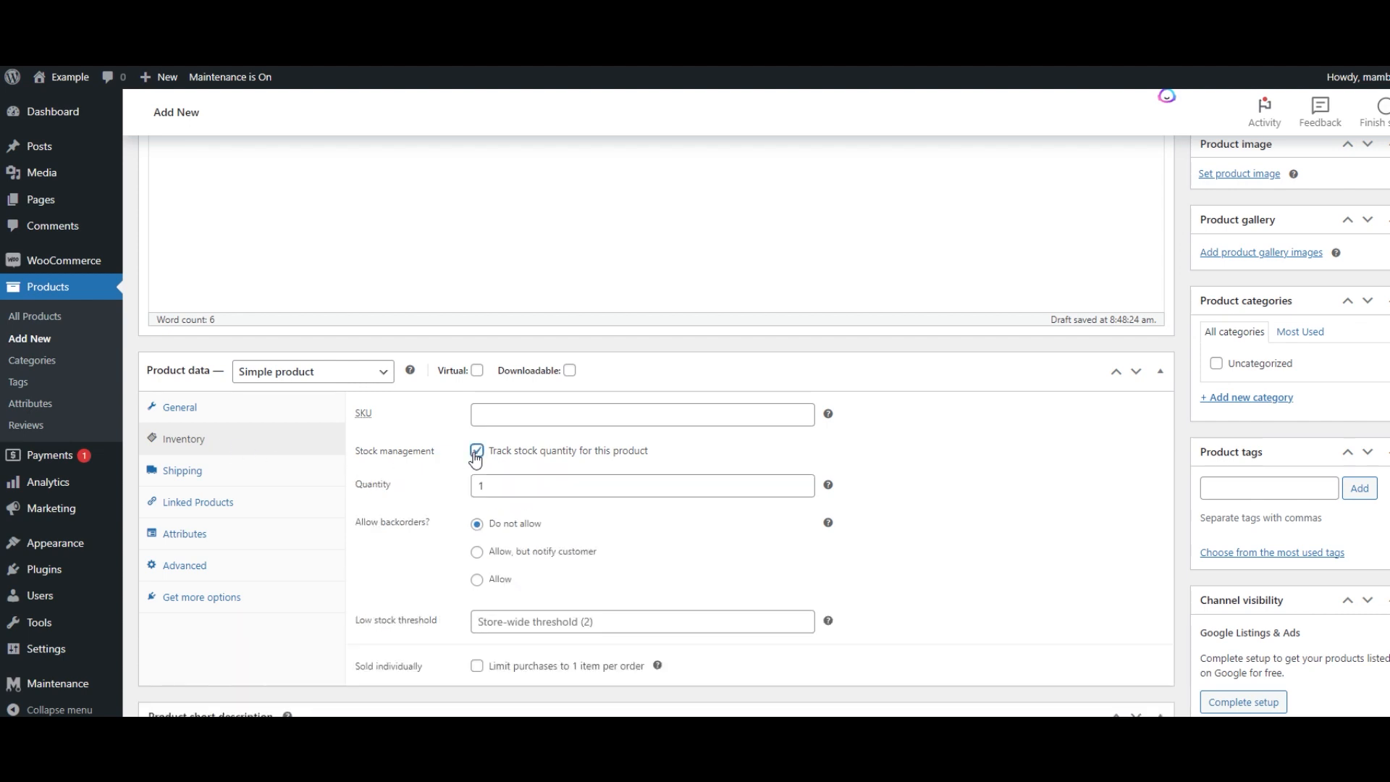
pyautogui.click(803, 482)
pyautogui.click(803, 482)
pyautogui.click(803, 482)
pyautogui.click(803, 482)
pyautogui.click(803, 482)
pyautogui.click(803, 482)
pyautogui.click(802, 482)
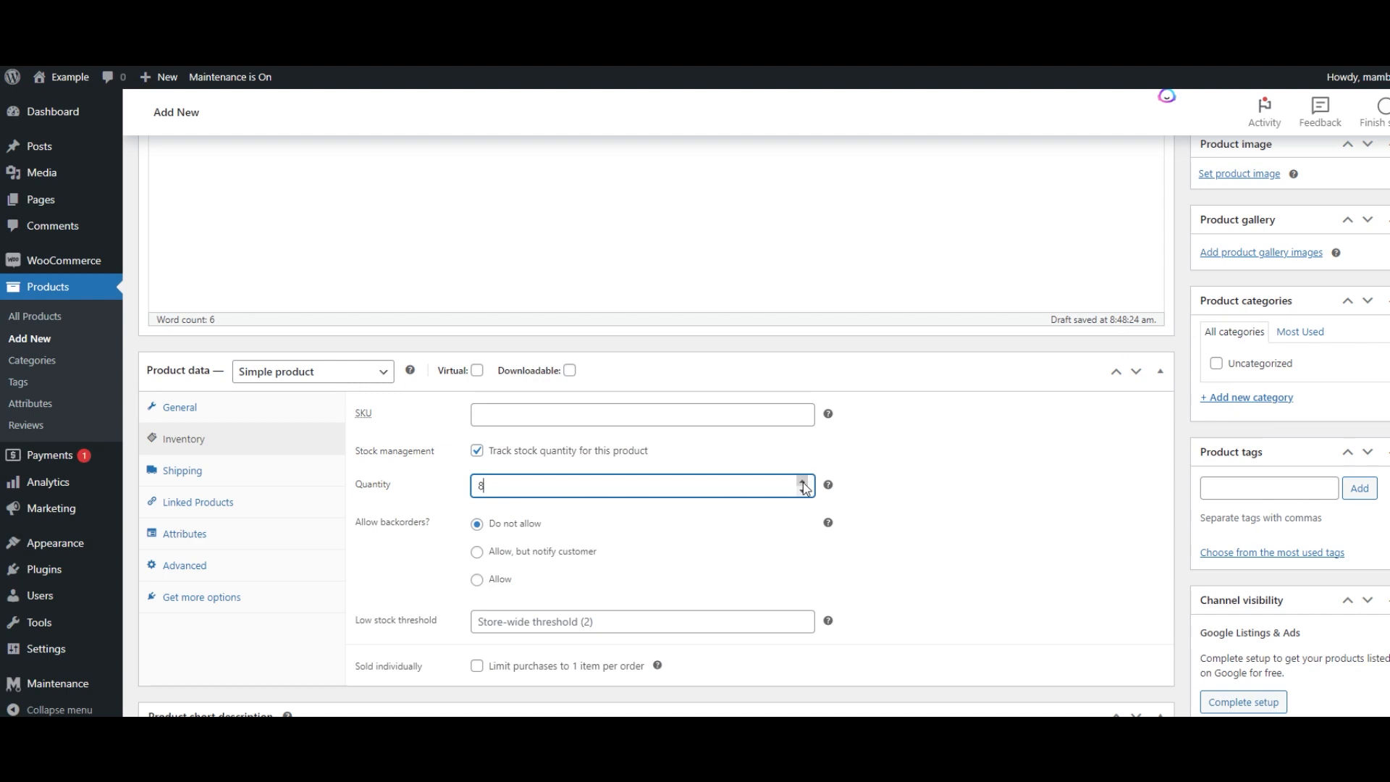
pyautogui.click(803, 482)
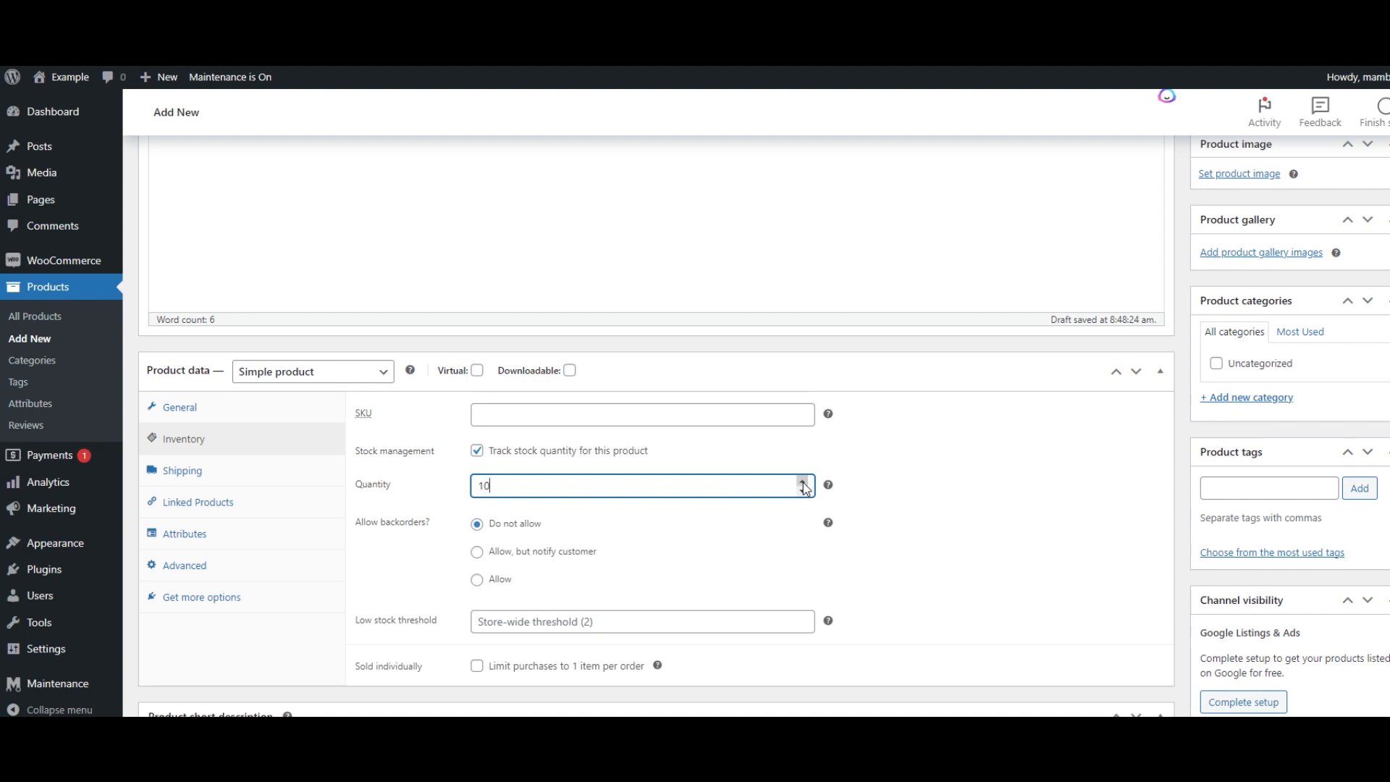
# - Enter the product short description This is short description
pyautogui.click(215, 475)
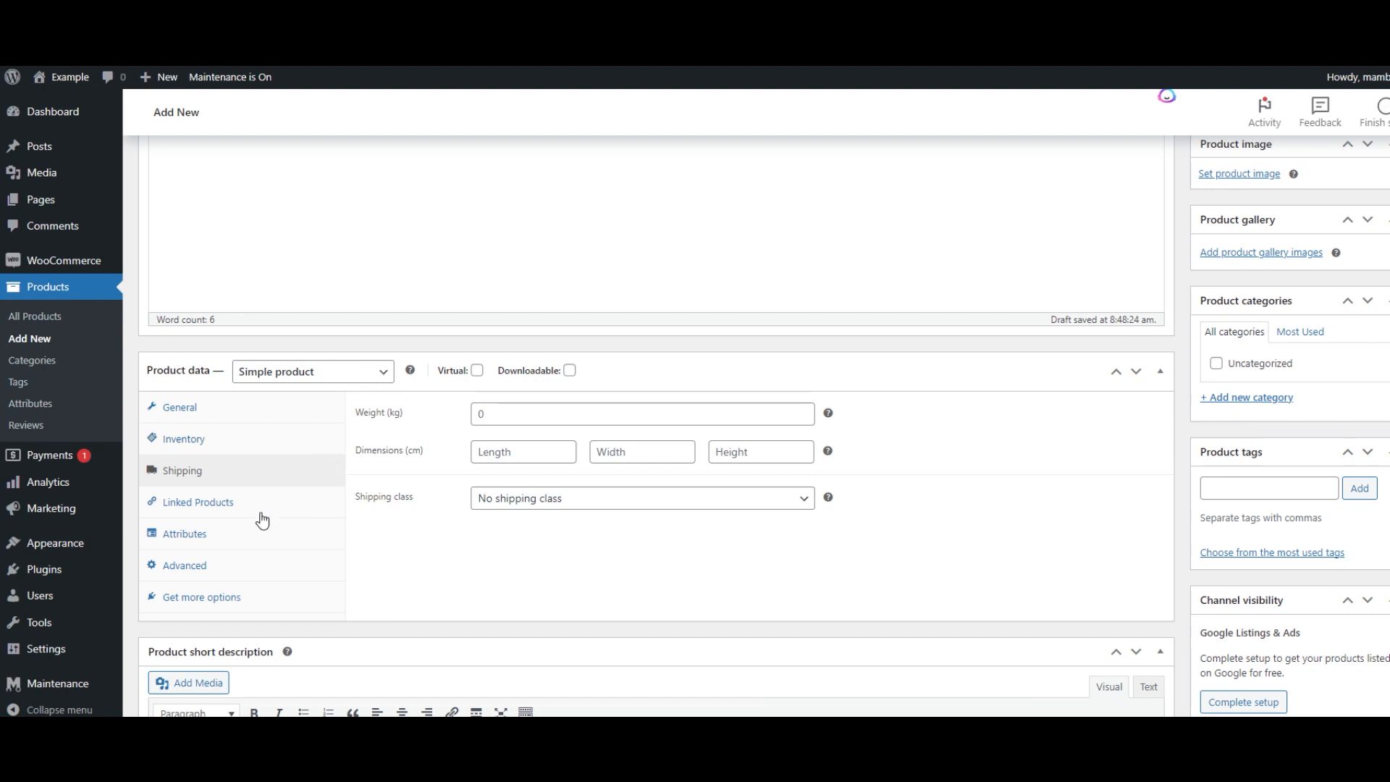
pyautogui.scroll(-3, 533, 519)
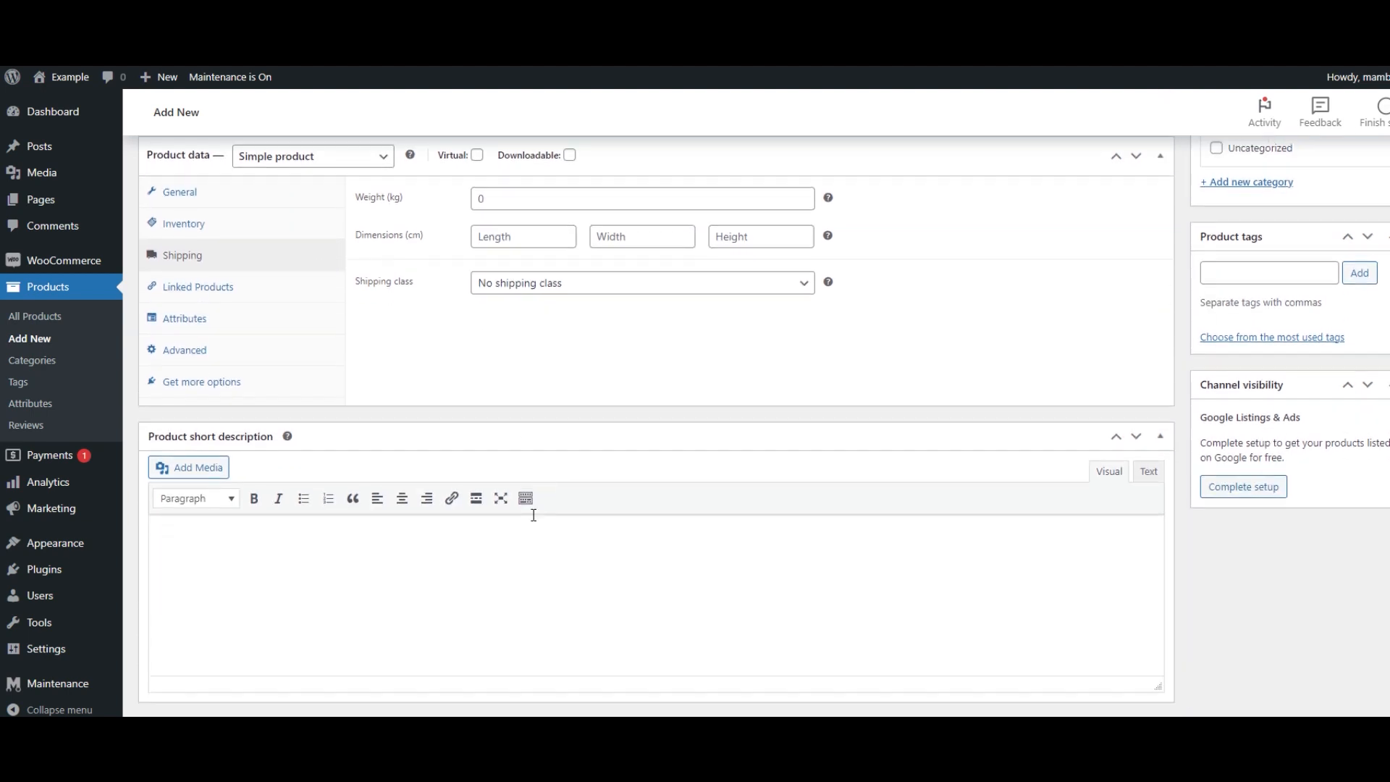
pyautogui.click(512, 544)
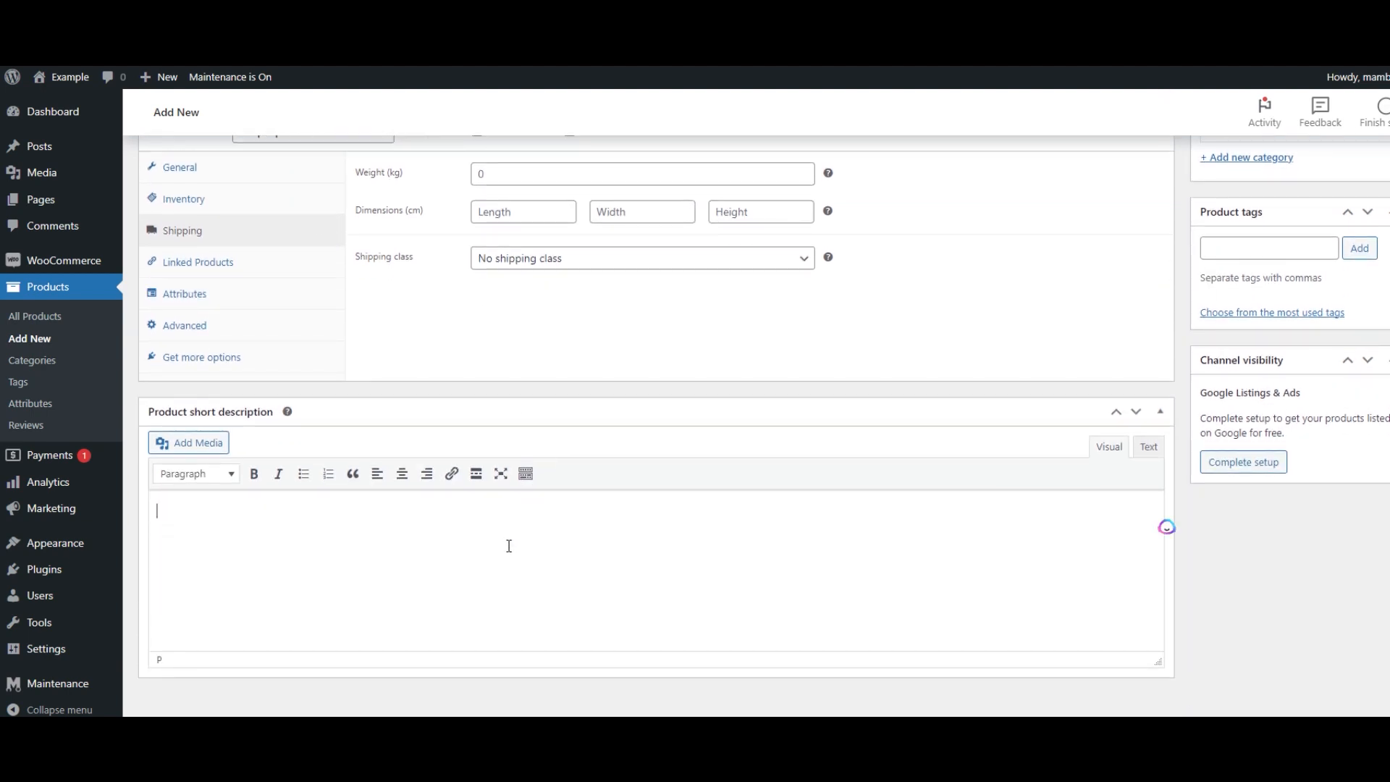
pyautogui.write('This is short description')
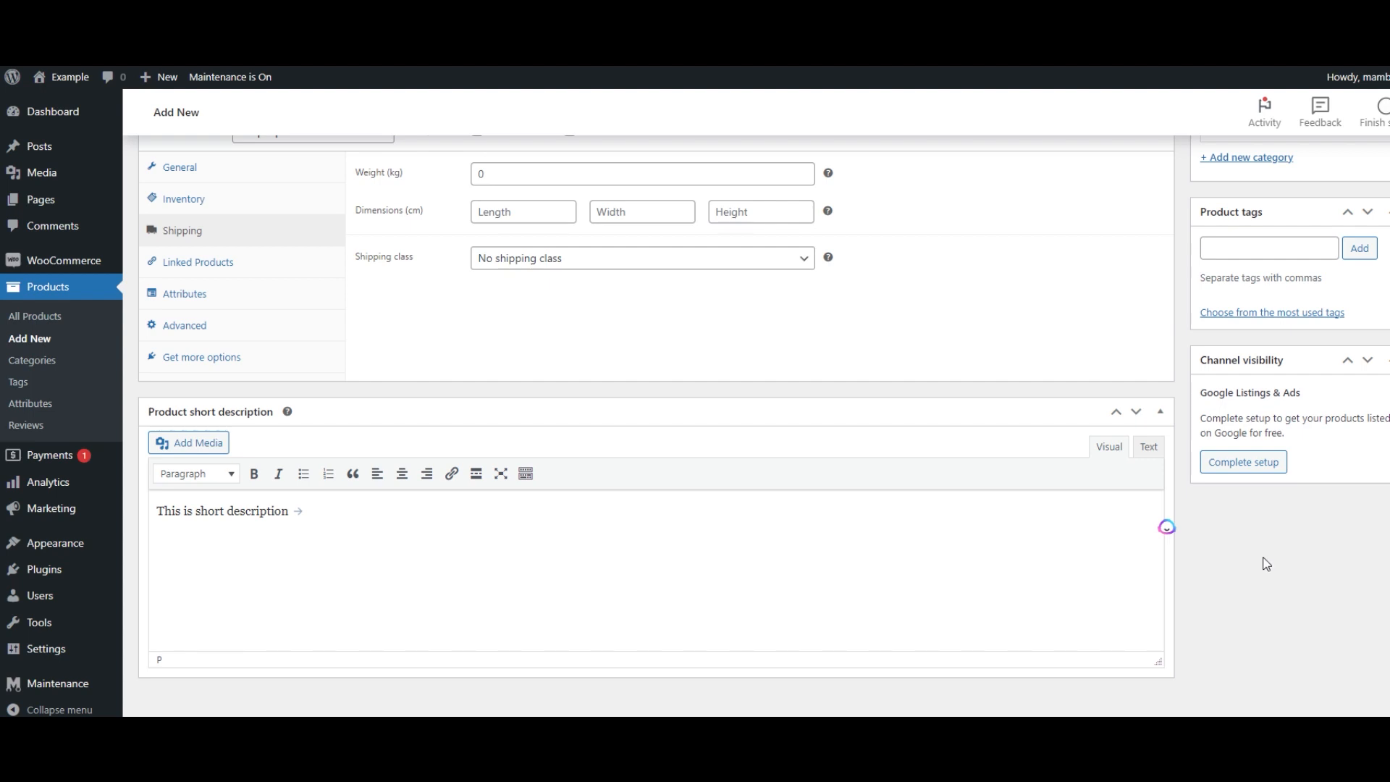
# - Add a new product category named test products for the product
pyautogui.scroll(4, 1265, 563)
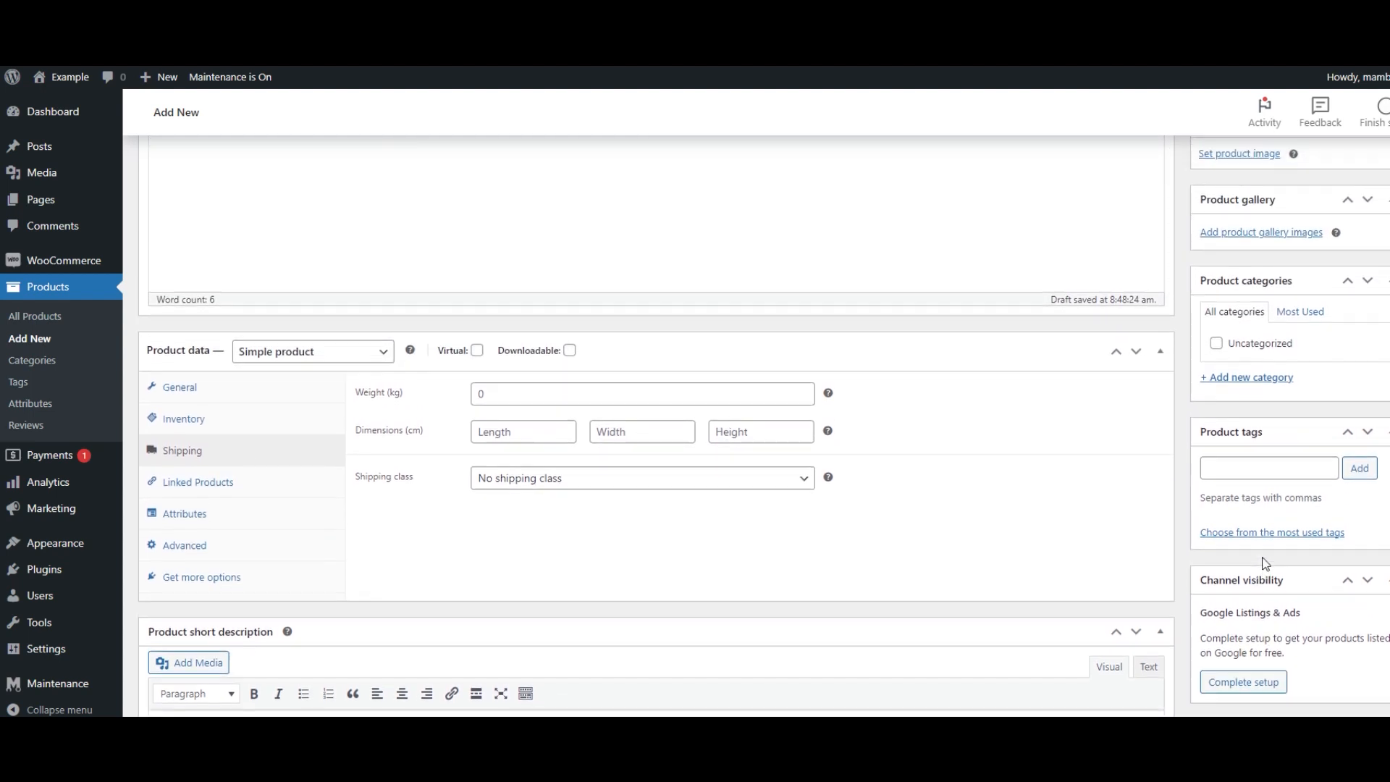
pyautogui.click(1251, 462)
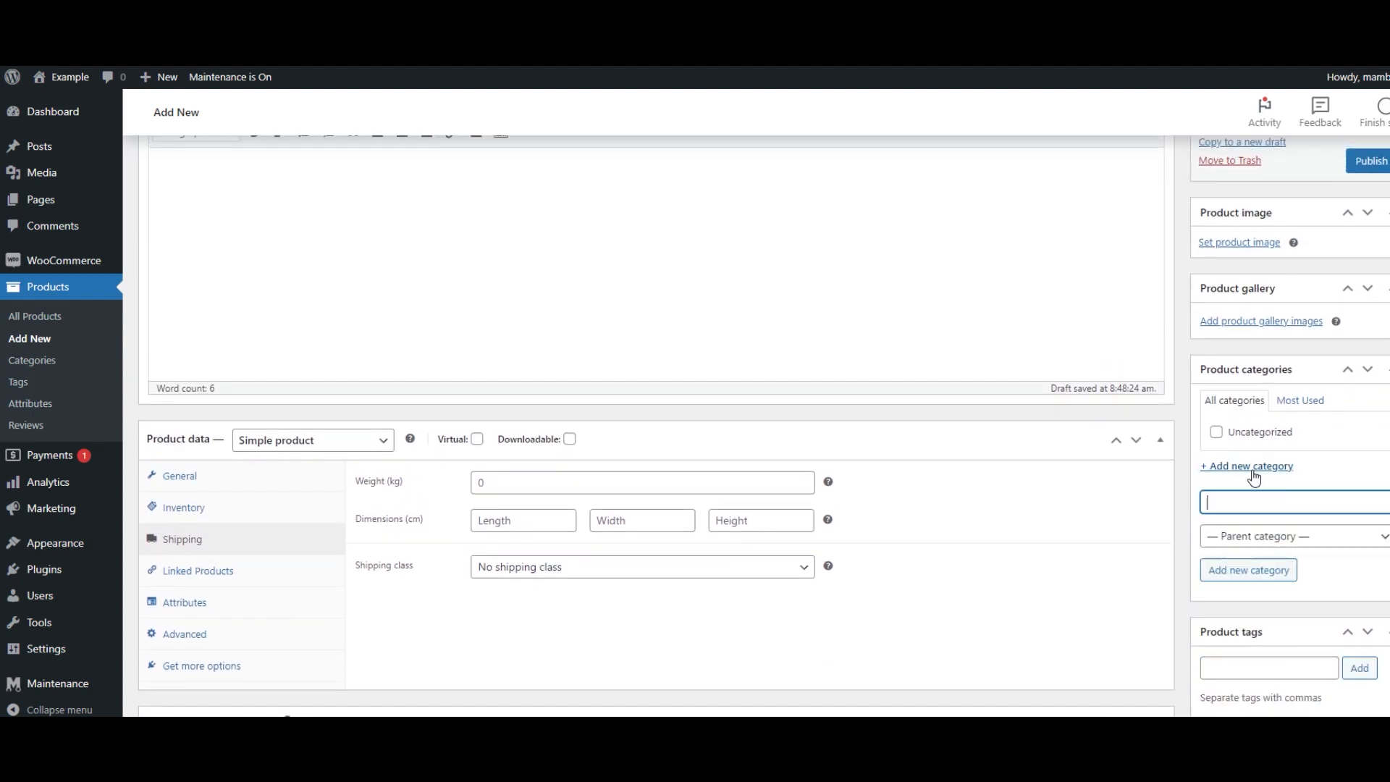
pyautogui.write('test por')
pyautogui.write('ucts')
pyautogui.click(1260, 577)
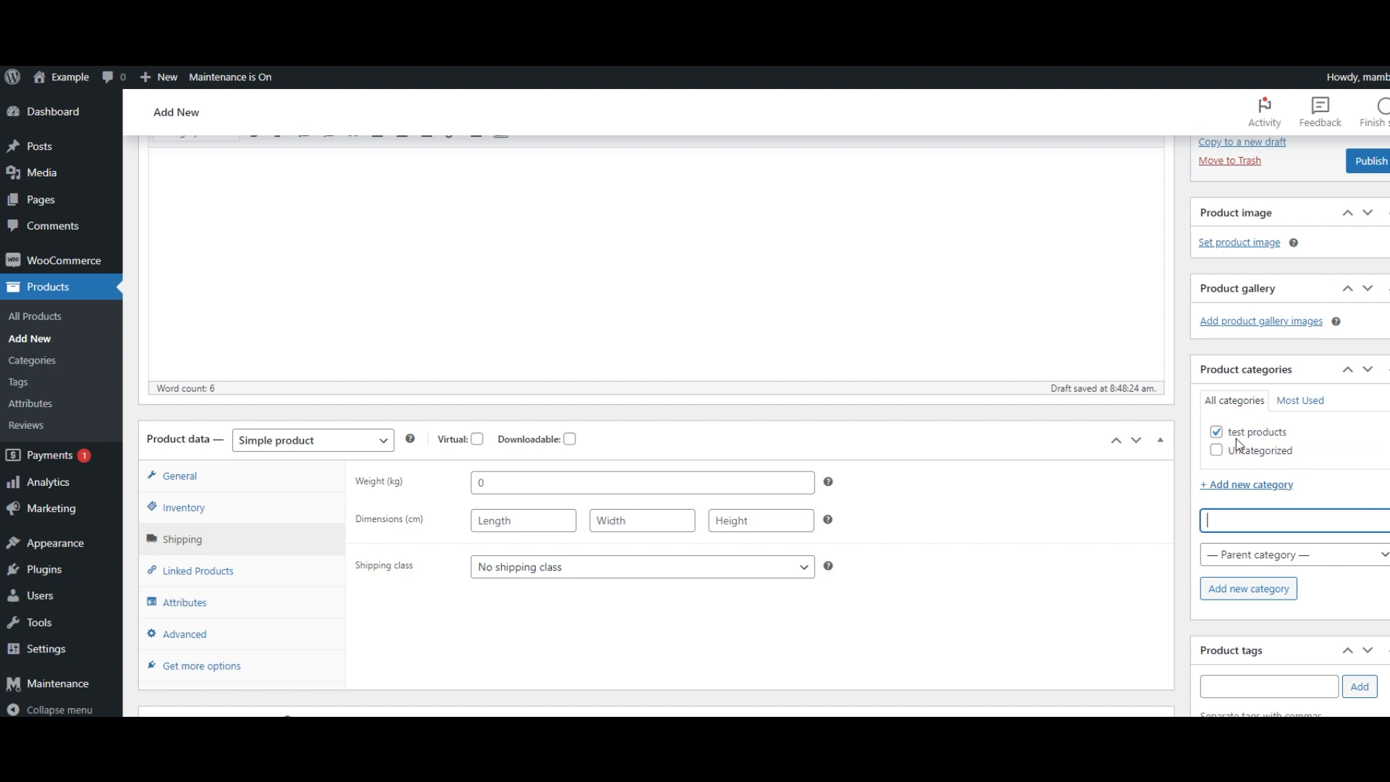
pyautogui.scroll(3, 1252, 435)
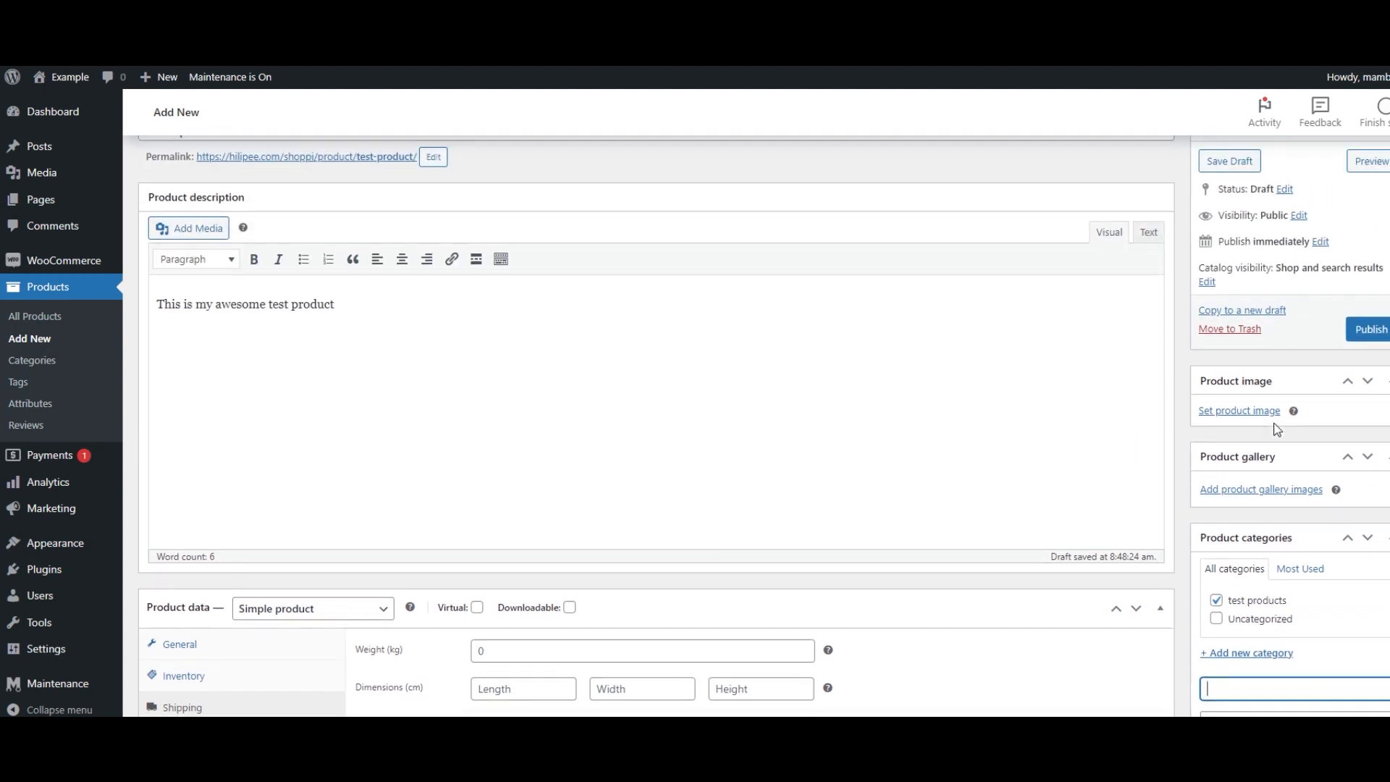
# - Set the mountain photo from the media library as the product image and publish the product
pyautogui.click(1273, 419)
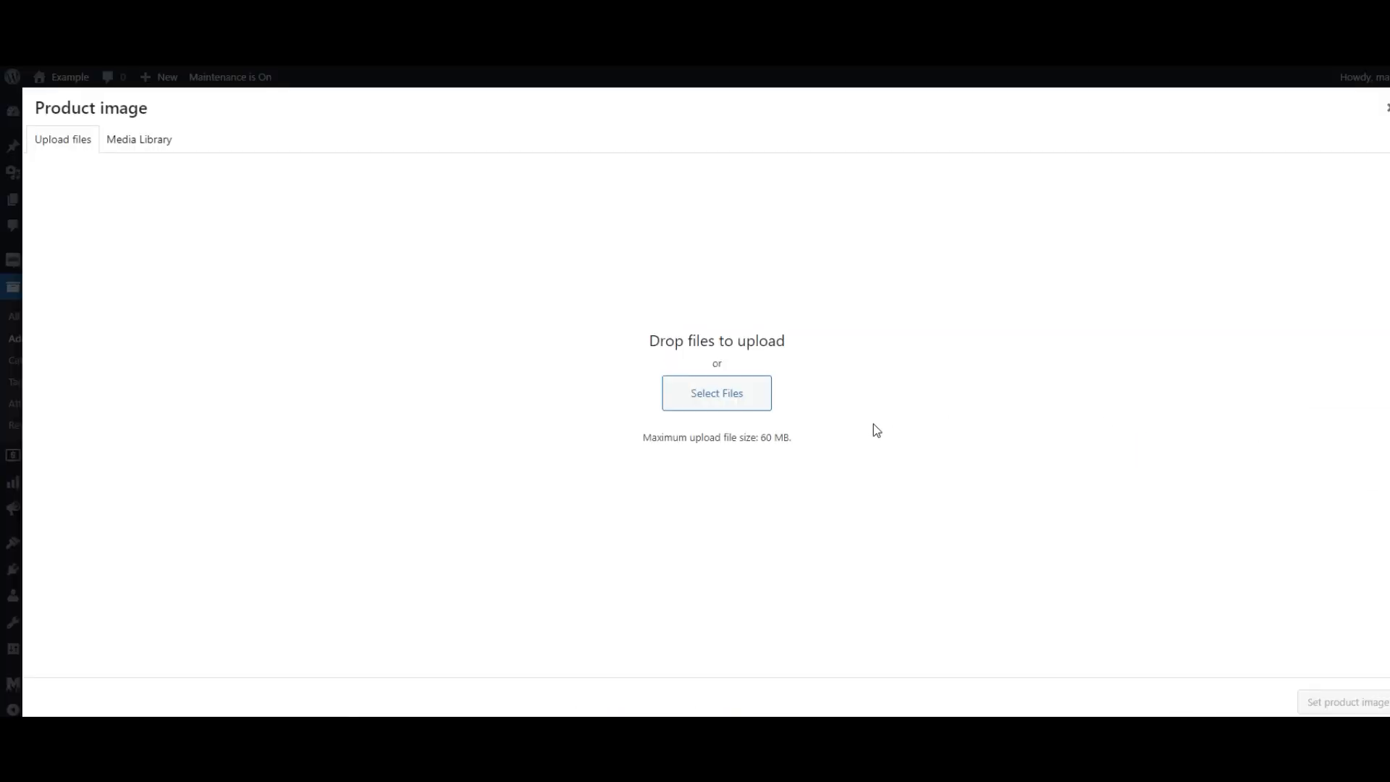
pyautogui.click(139, 140)
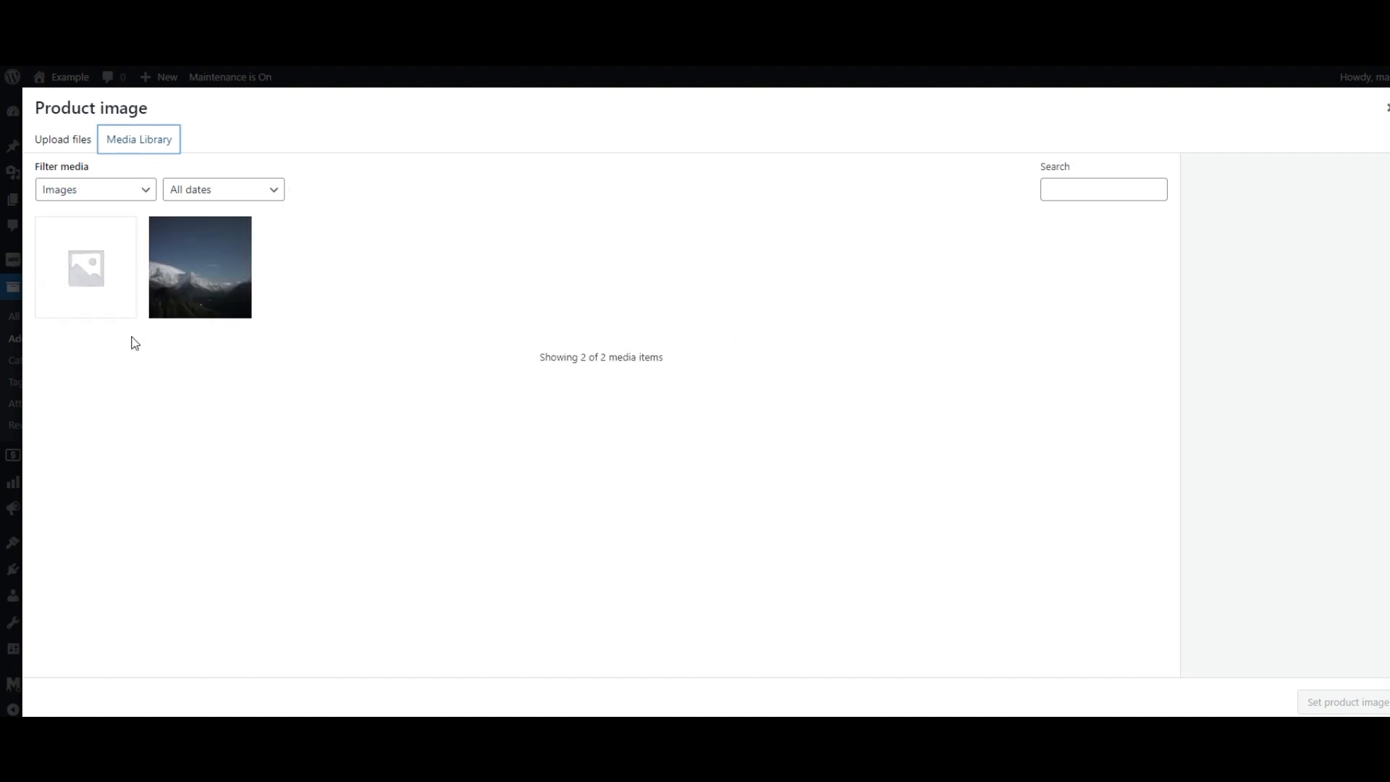
pyautogui.click(186, 285)
pyautogui.click(1347, 701)
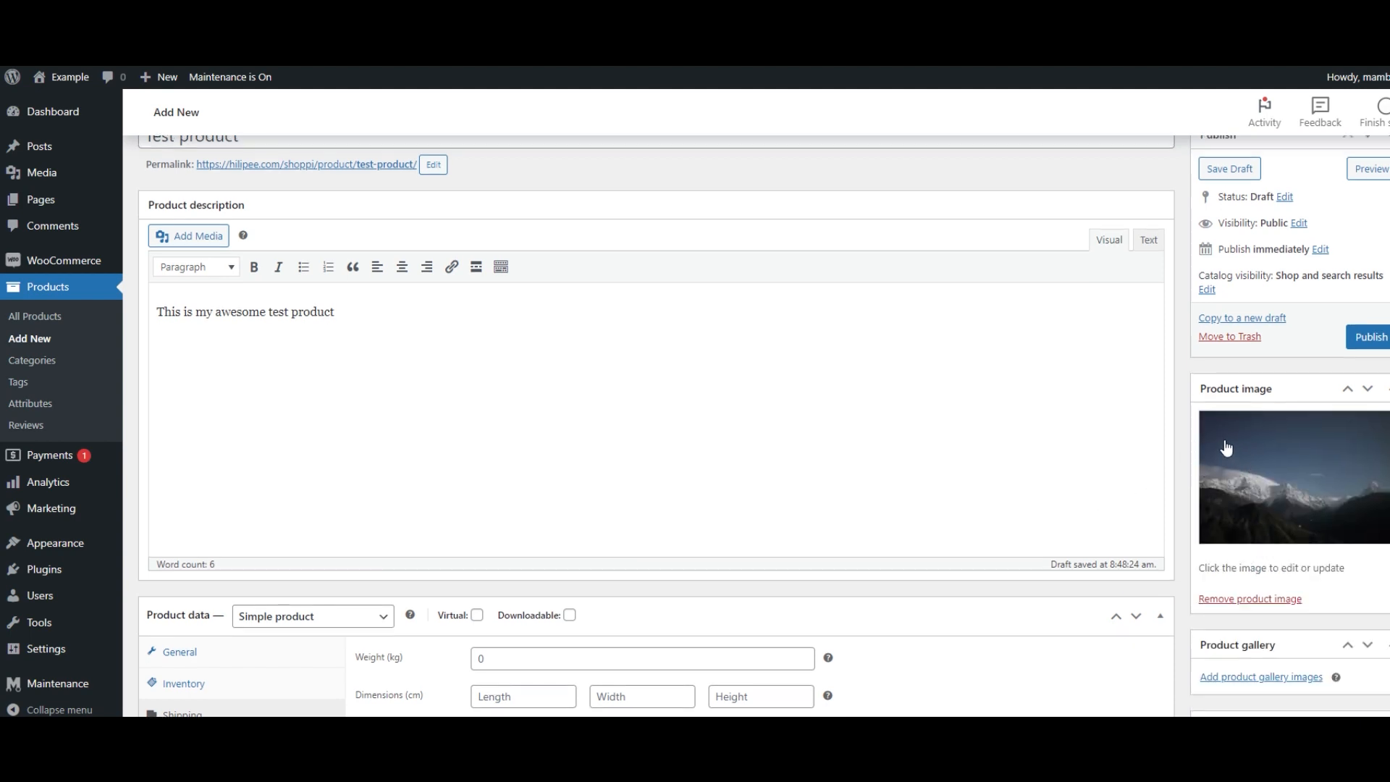
pyautogui.scroll(1, 1225, 448)
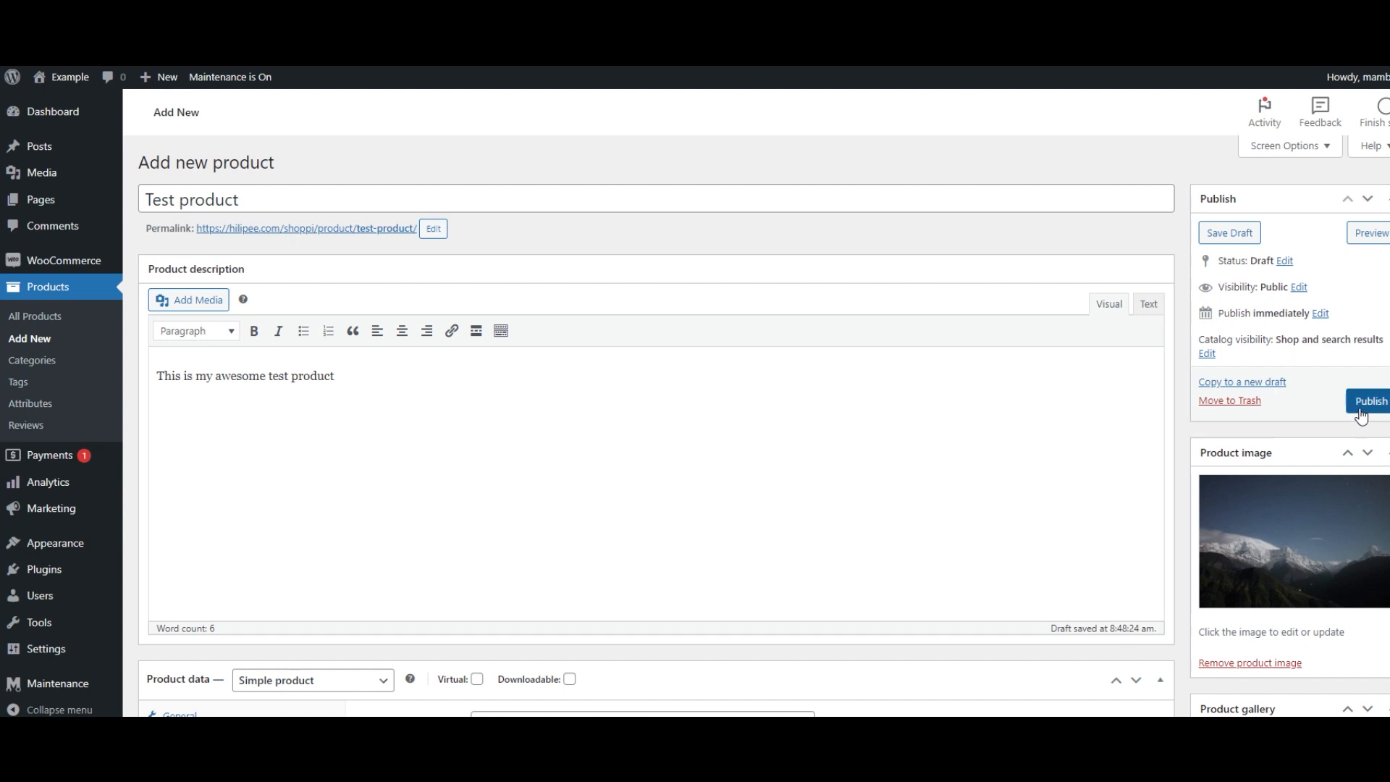
pyautogui.click(1360, 414)
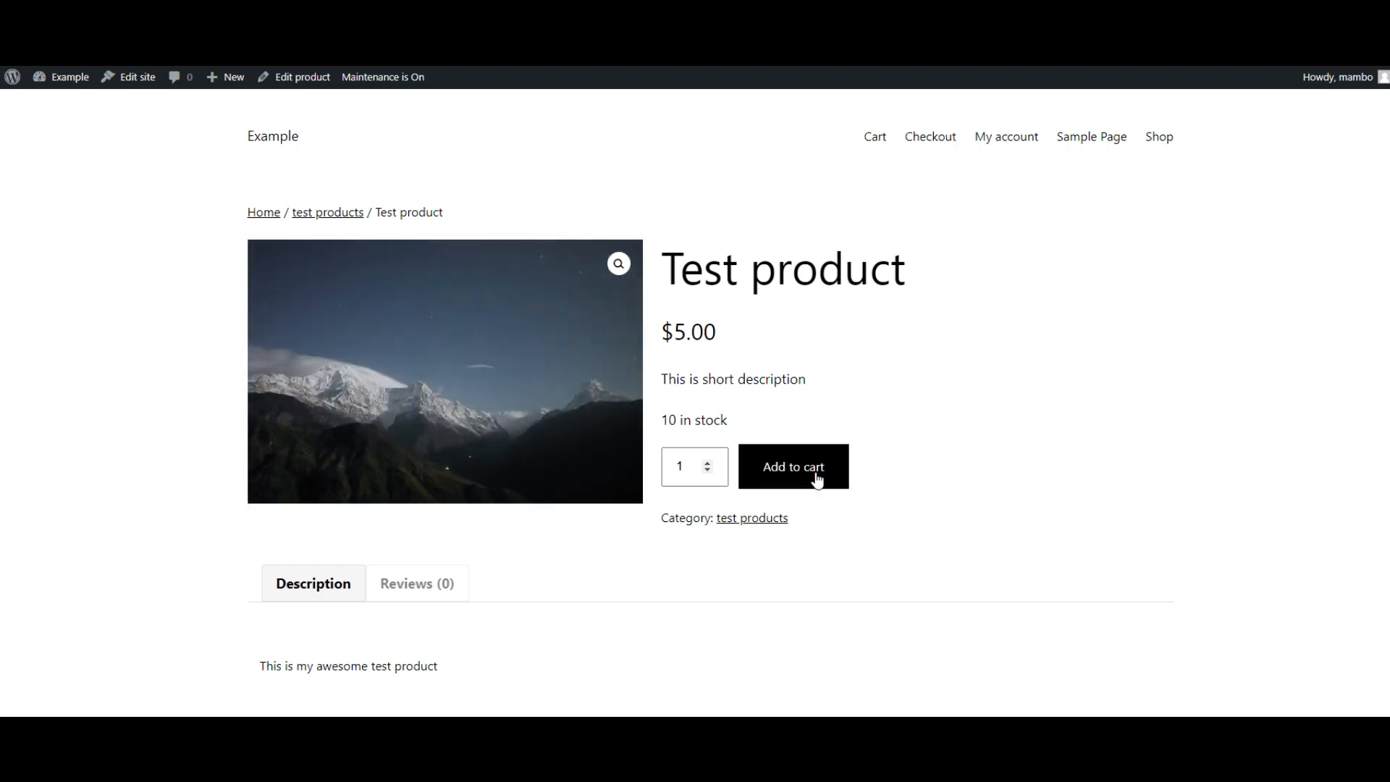
# - Add the test product to the cart, view the cart and proceed to checkout
pyautogui.scroll(-1, 815, 475)
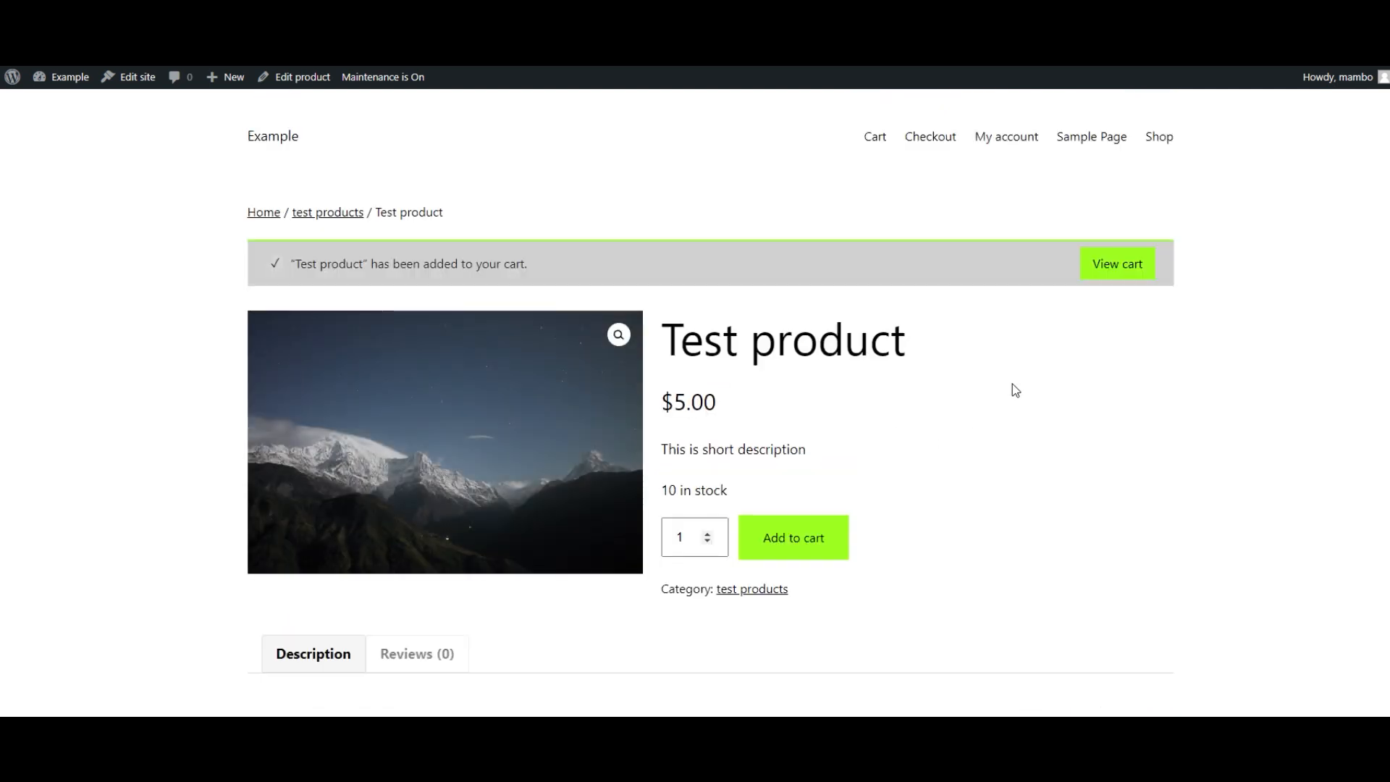
pyautogui.click(1104, 269)
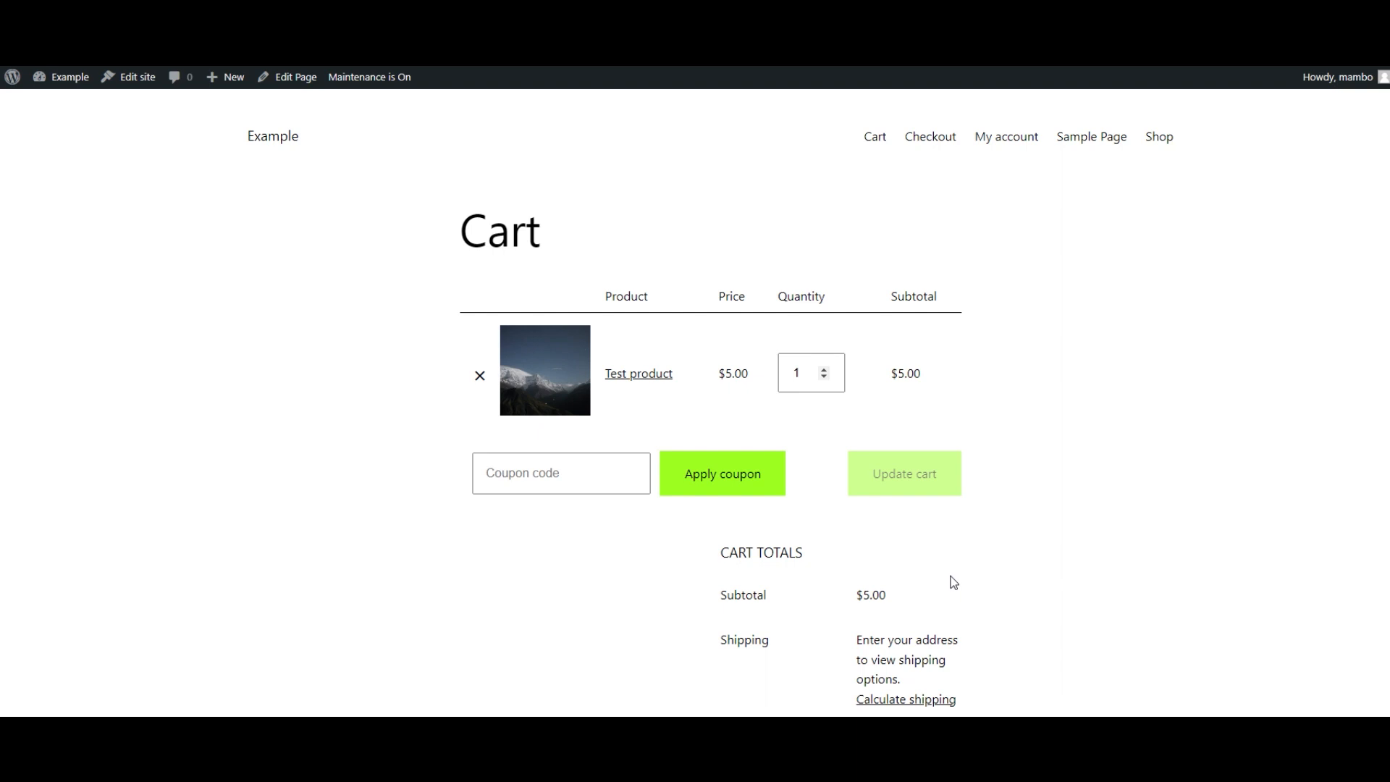
pyautogui.scroll(-3, 953, 582)
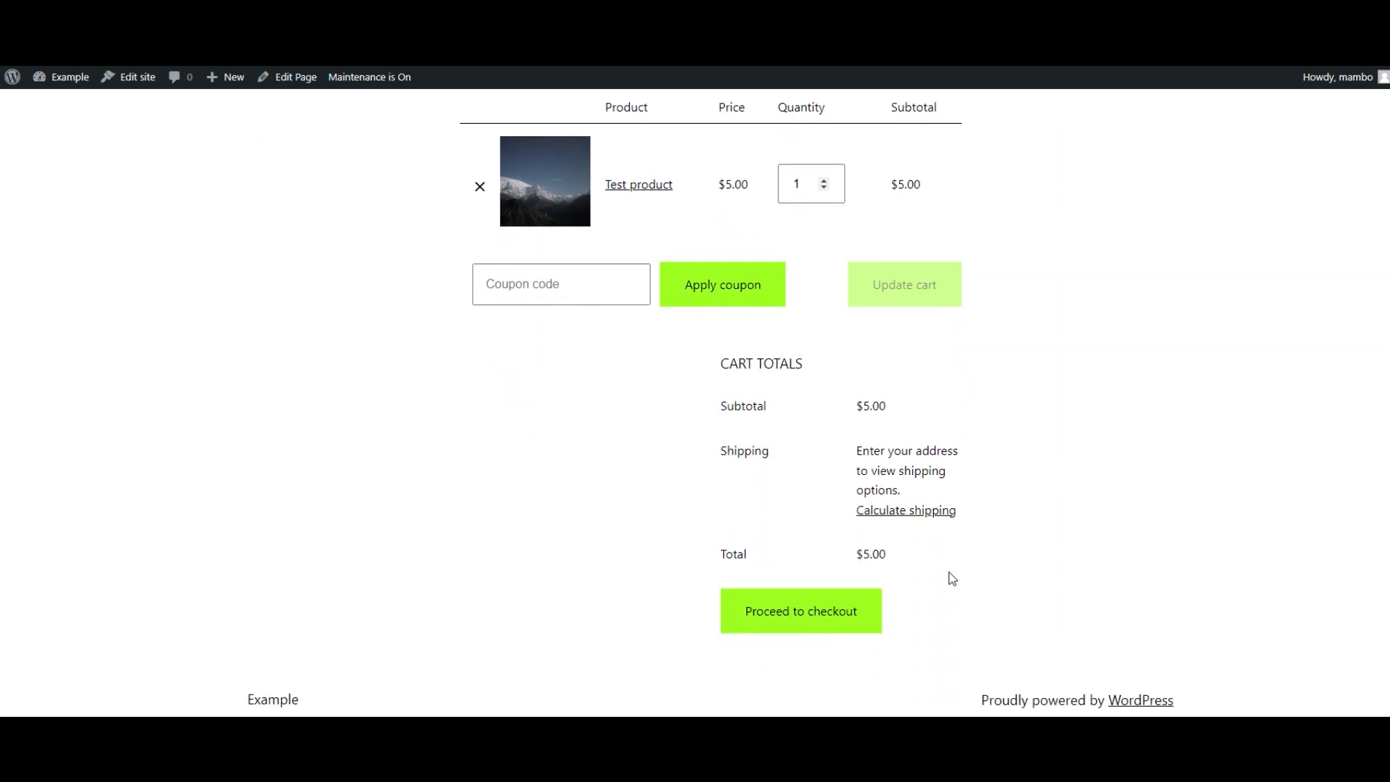
pyautogui.click(799, 616)
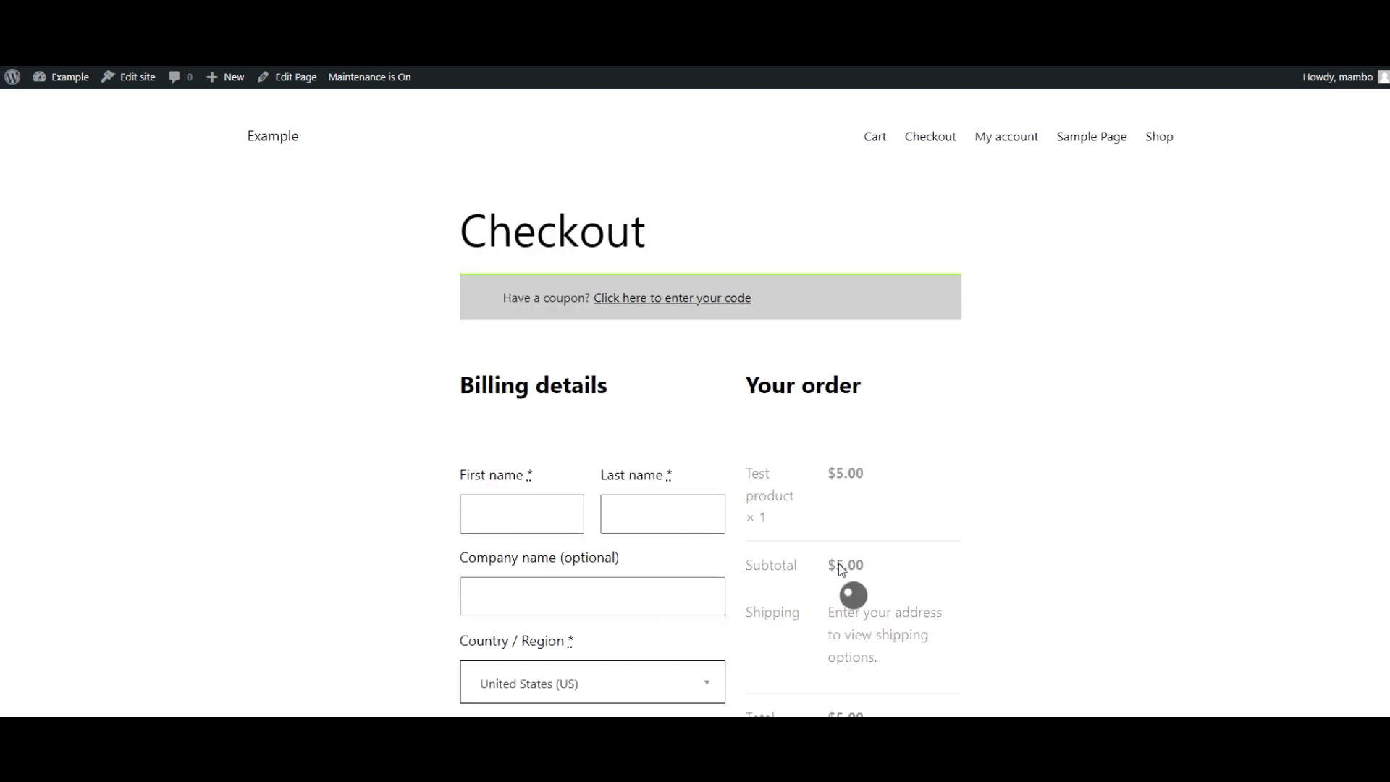
# - Scroll through the checkout page and examine the payment methods notice beside the order
pyautogui.scroll(-3, 518, 251)
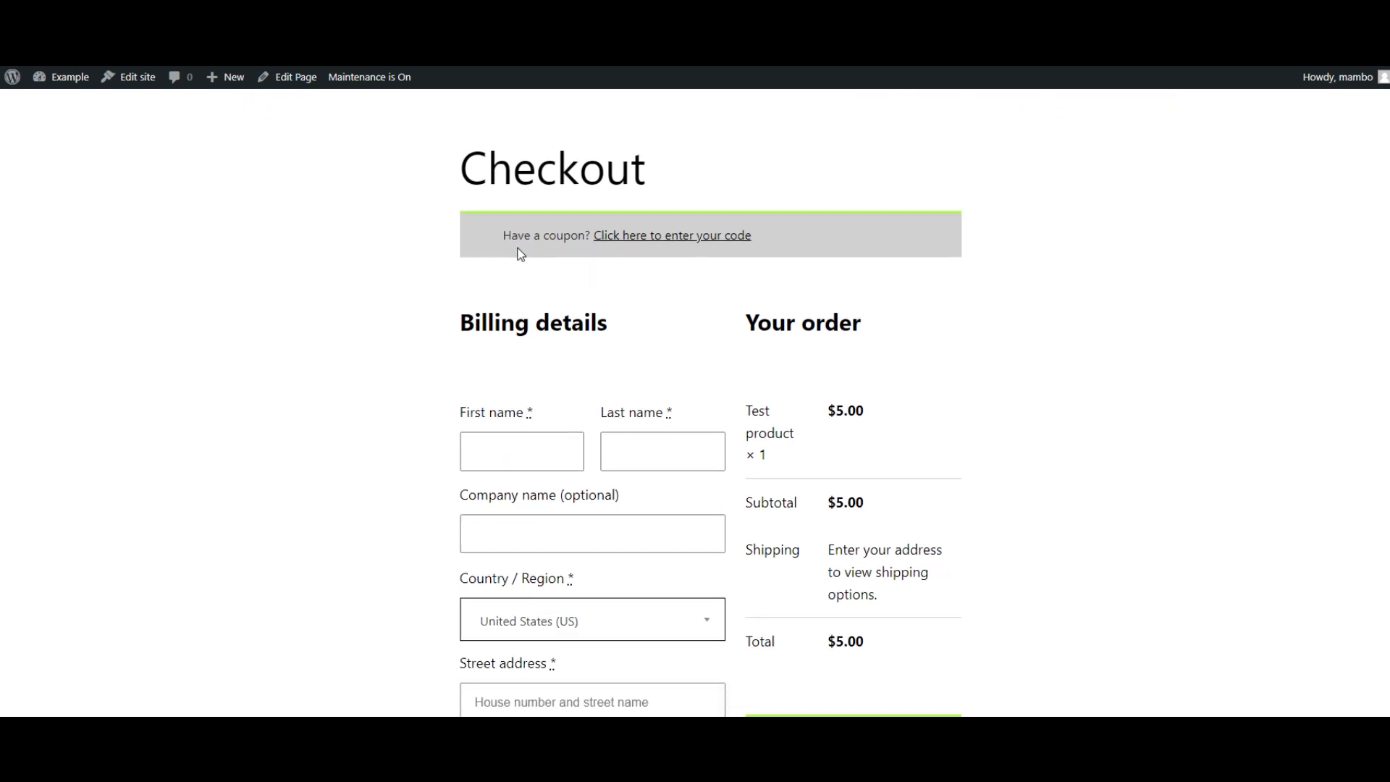
pyautogui.scroll(-2, 521, 259)
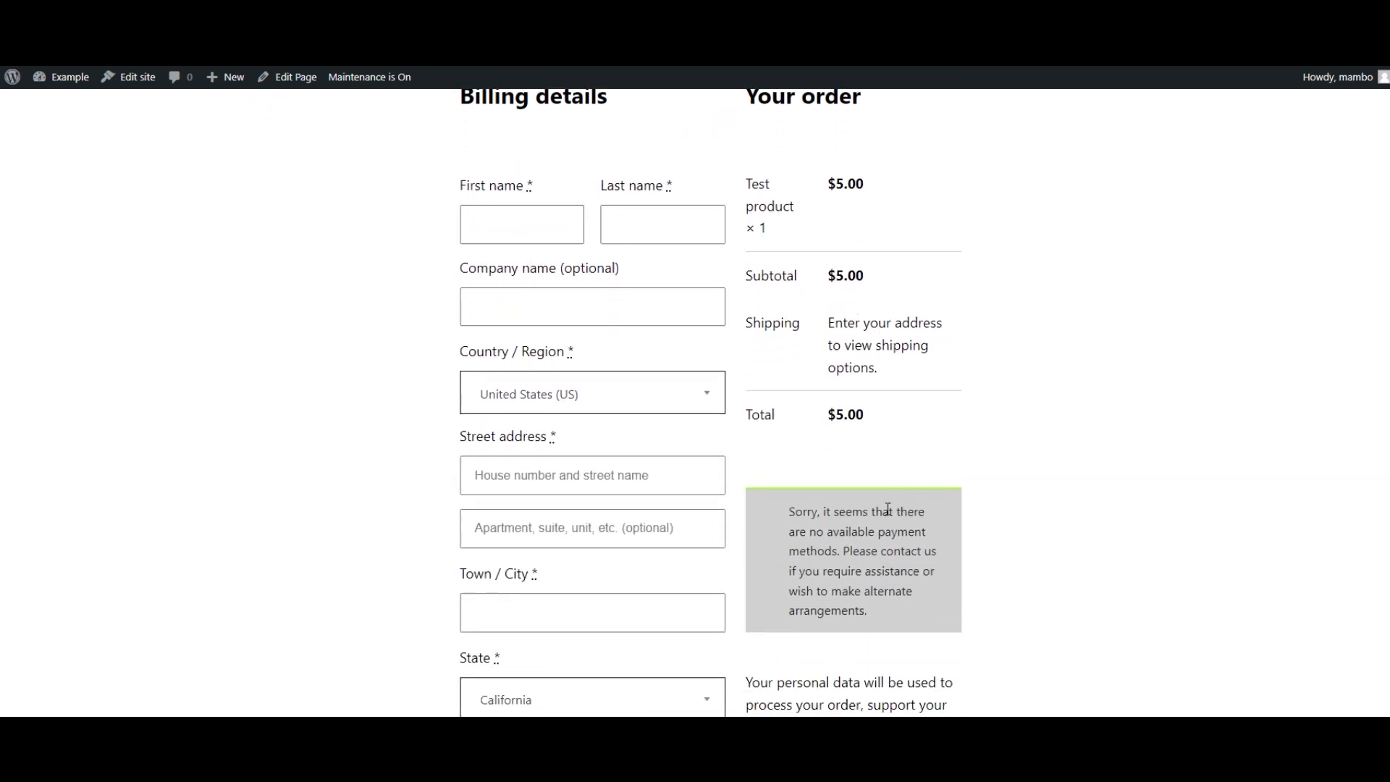
pyautogui.moveTo(781, 515); pyautogui.dragTo(940, 617)
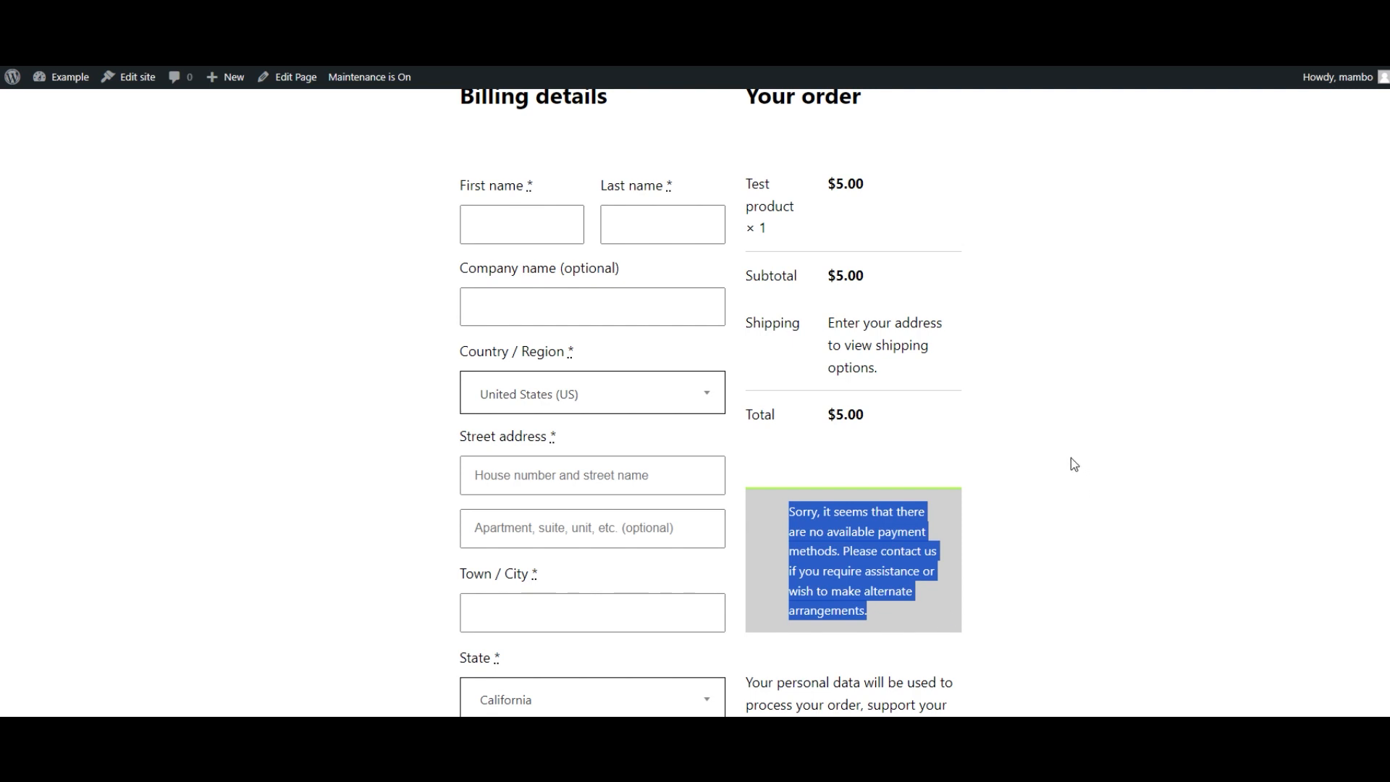
pyautogui.scroll(-1, 1071, 459)
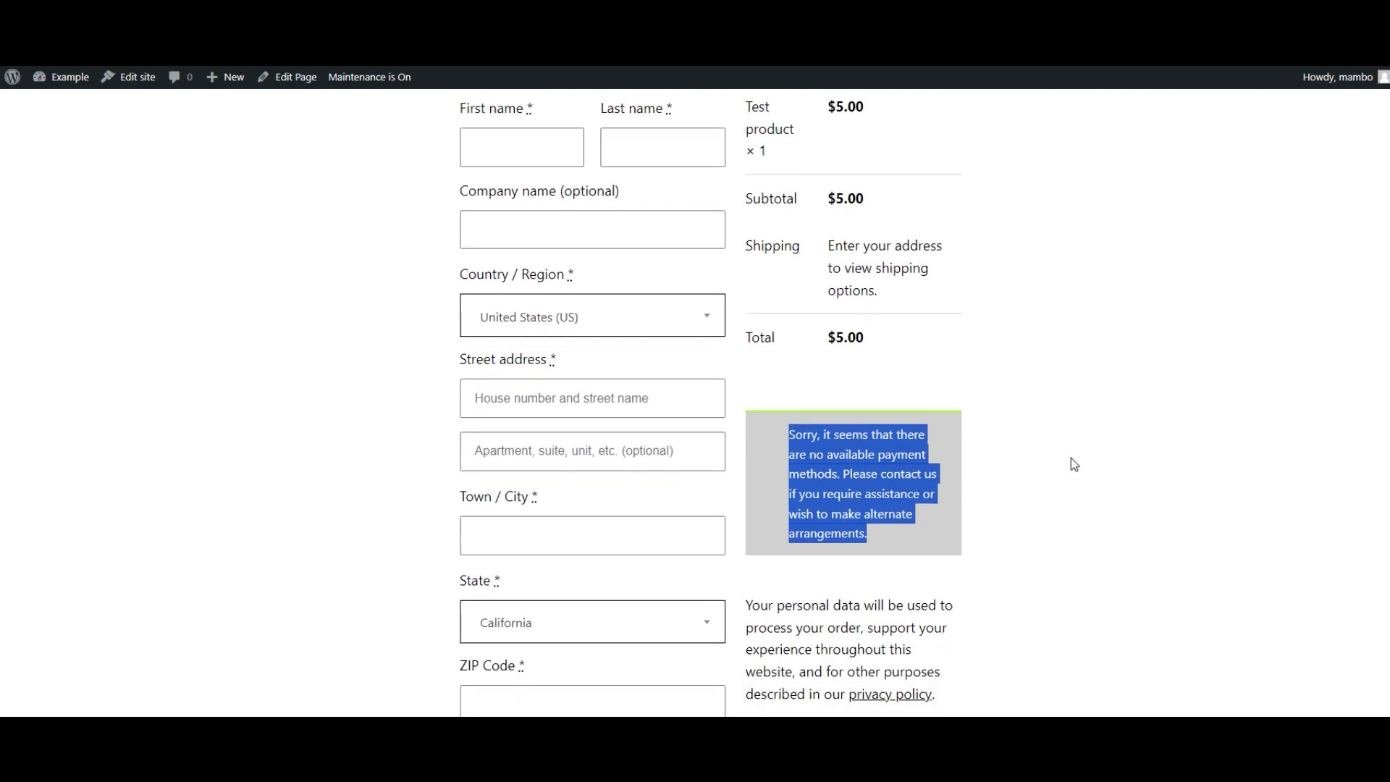
pyautogui.scroll(-1, 1073, 464)
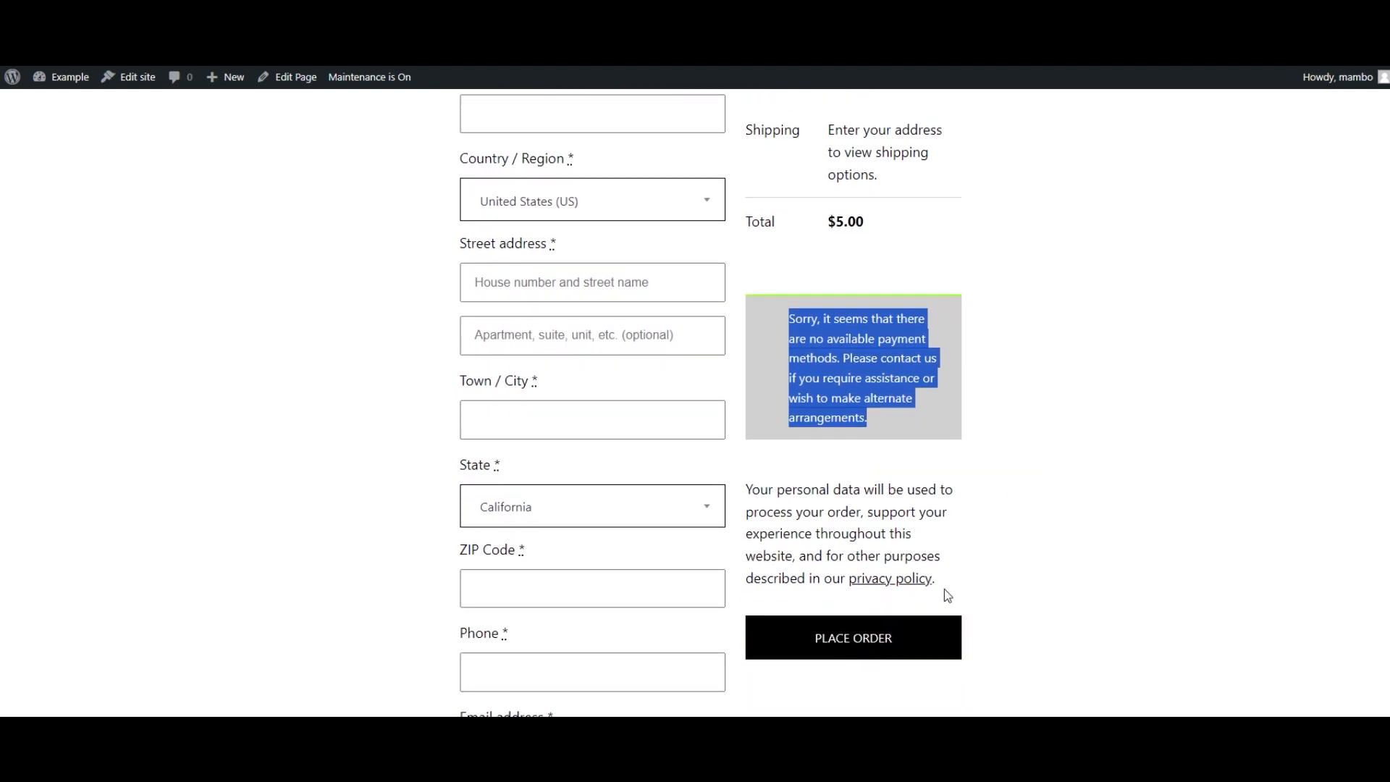
pyautogui.click(1002, 470)
# - Open the My account page, then return to the admin dashboard
pyautogui.scroll(5, 970, 449)
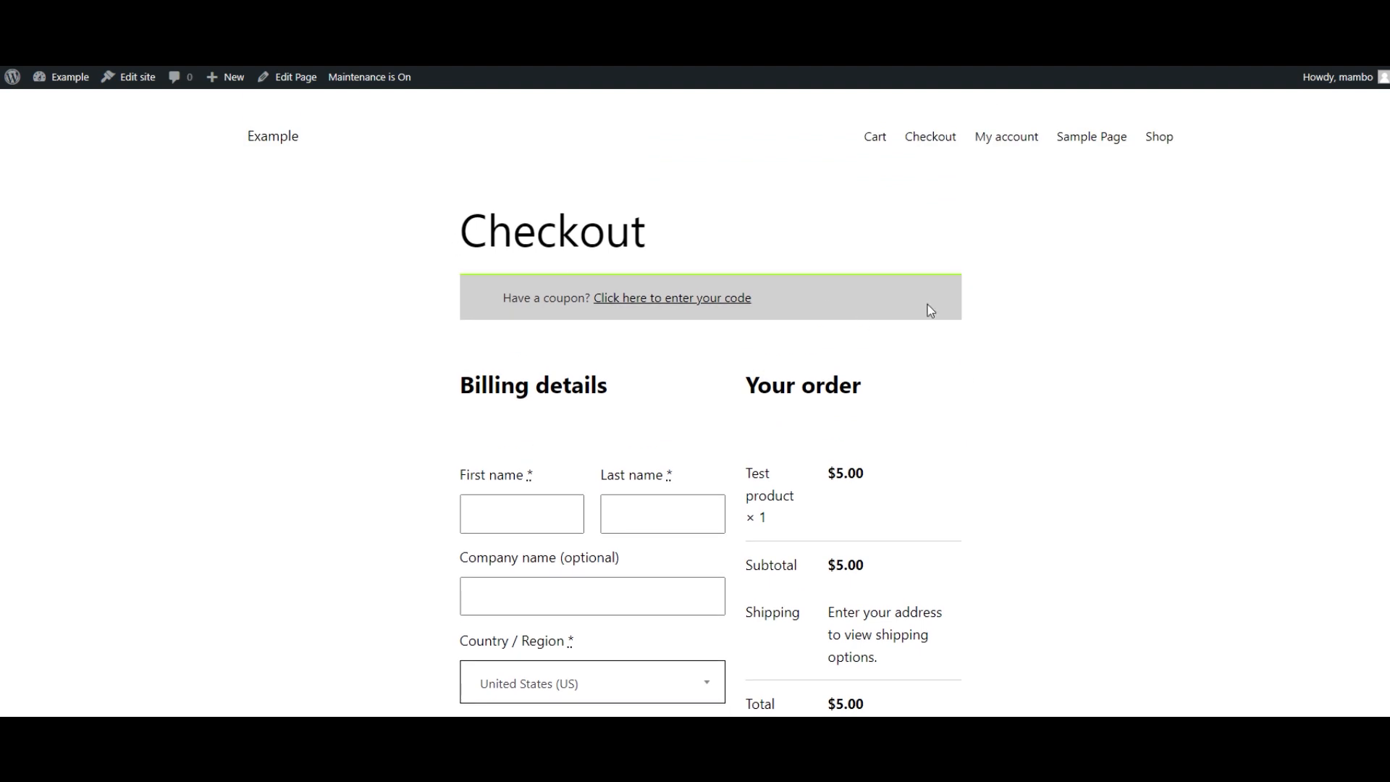
pyautogui.click(1000, 144)
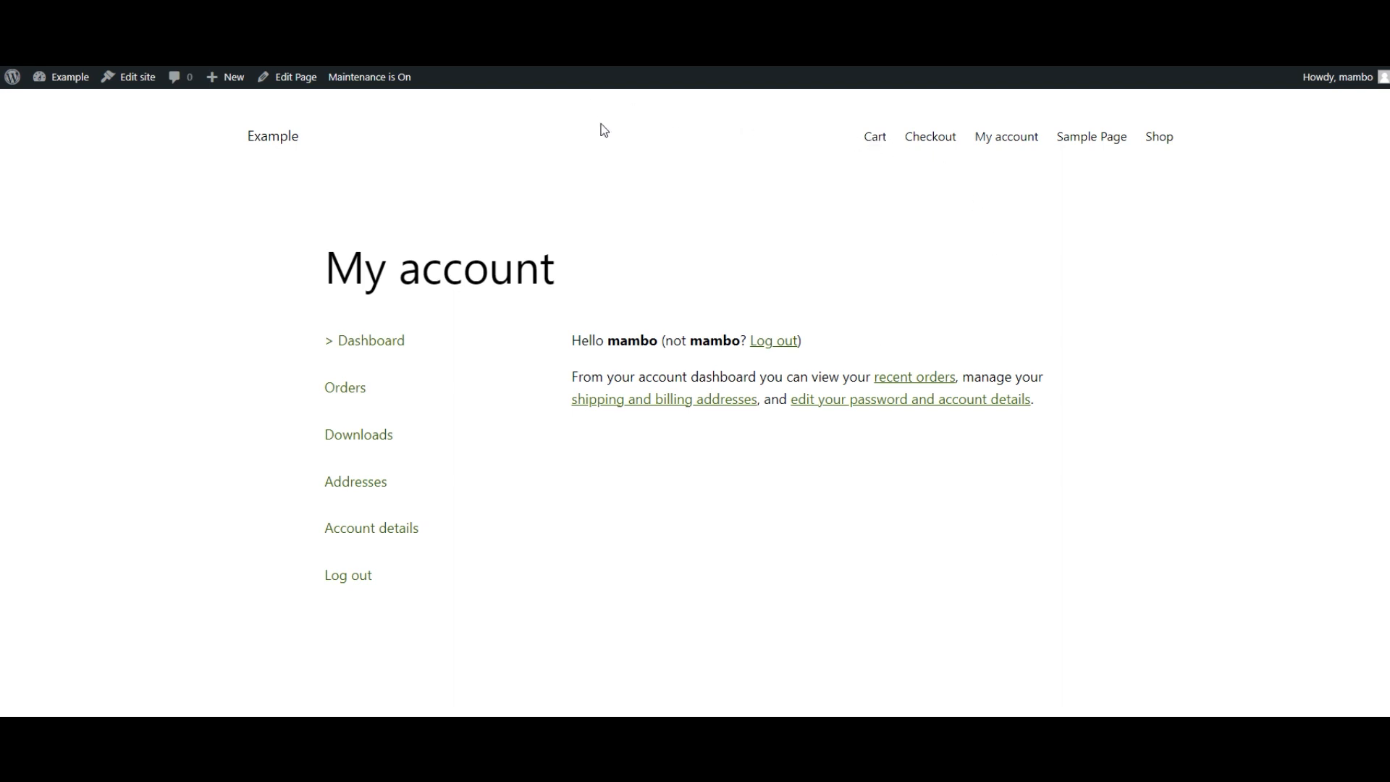
pyautogui.click(870, 143)
pyautogui.click(68, 83)
pyautogui.moveTo(110, 197)
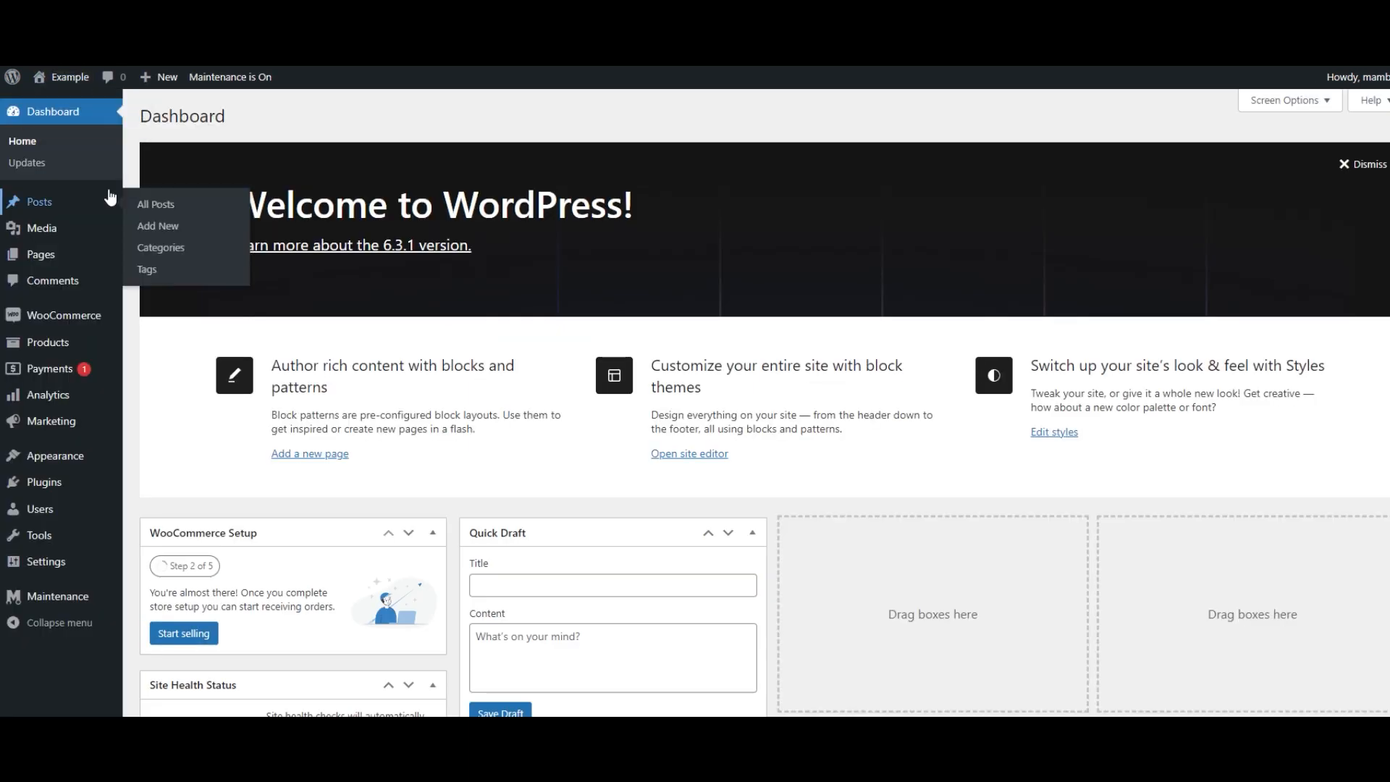
# - Open WooCommerce settings, enable tax rates and calculations, and save the changes
pyautogui.moveTo(85, 323)
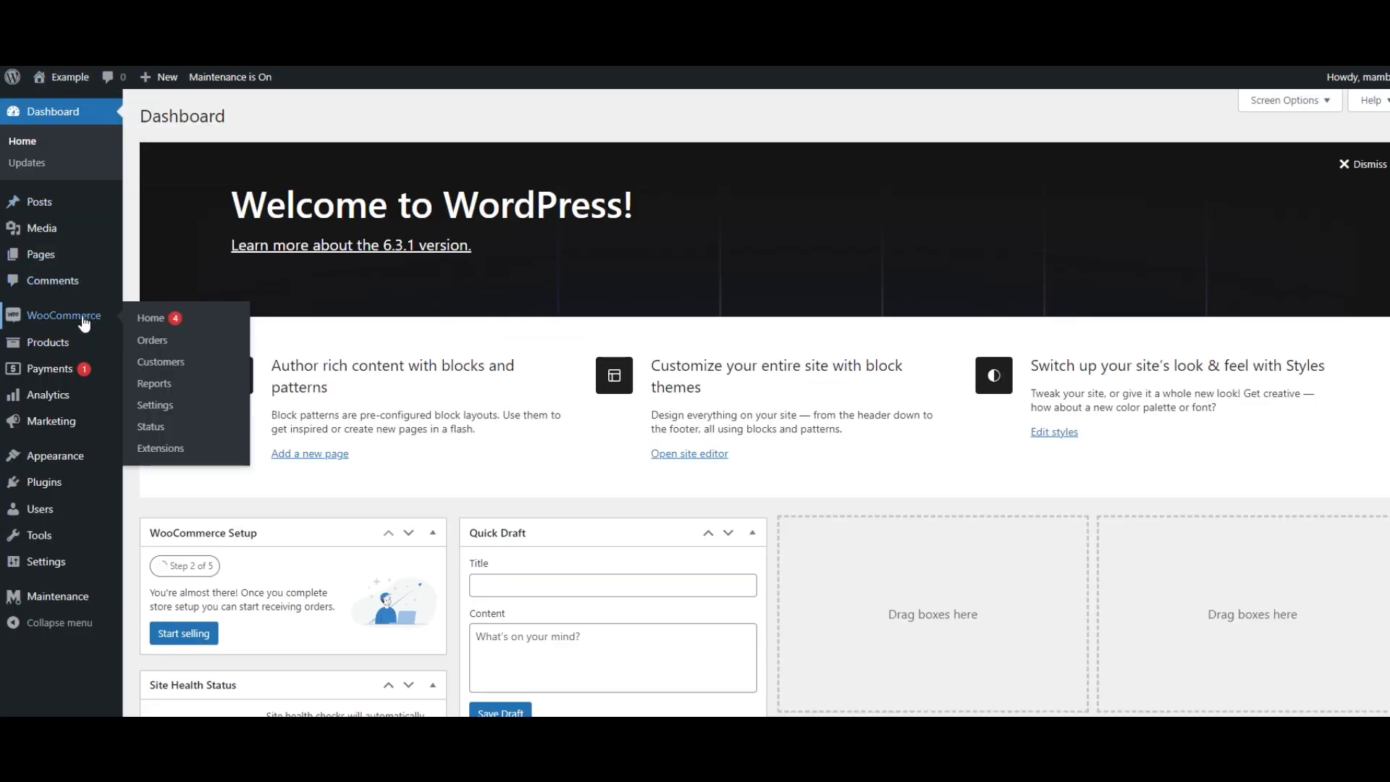
pyautogui.click(165, 406)
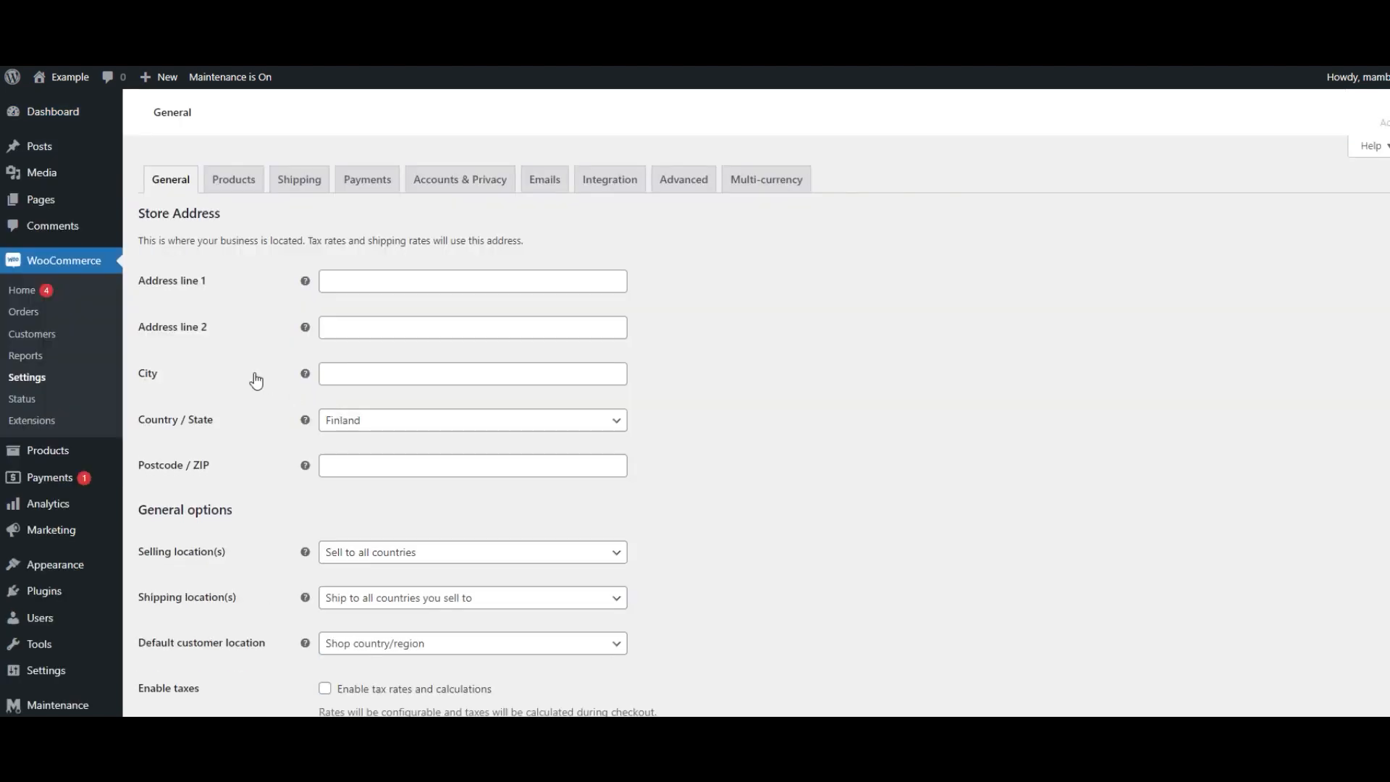
pyautogui.scroll(-2, 226, 339)
pyautogui.scroll(-2, 228, 337)
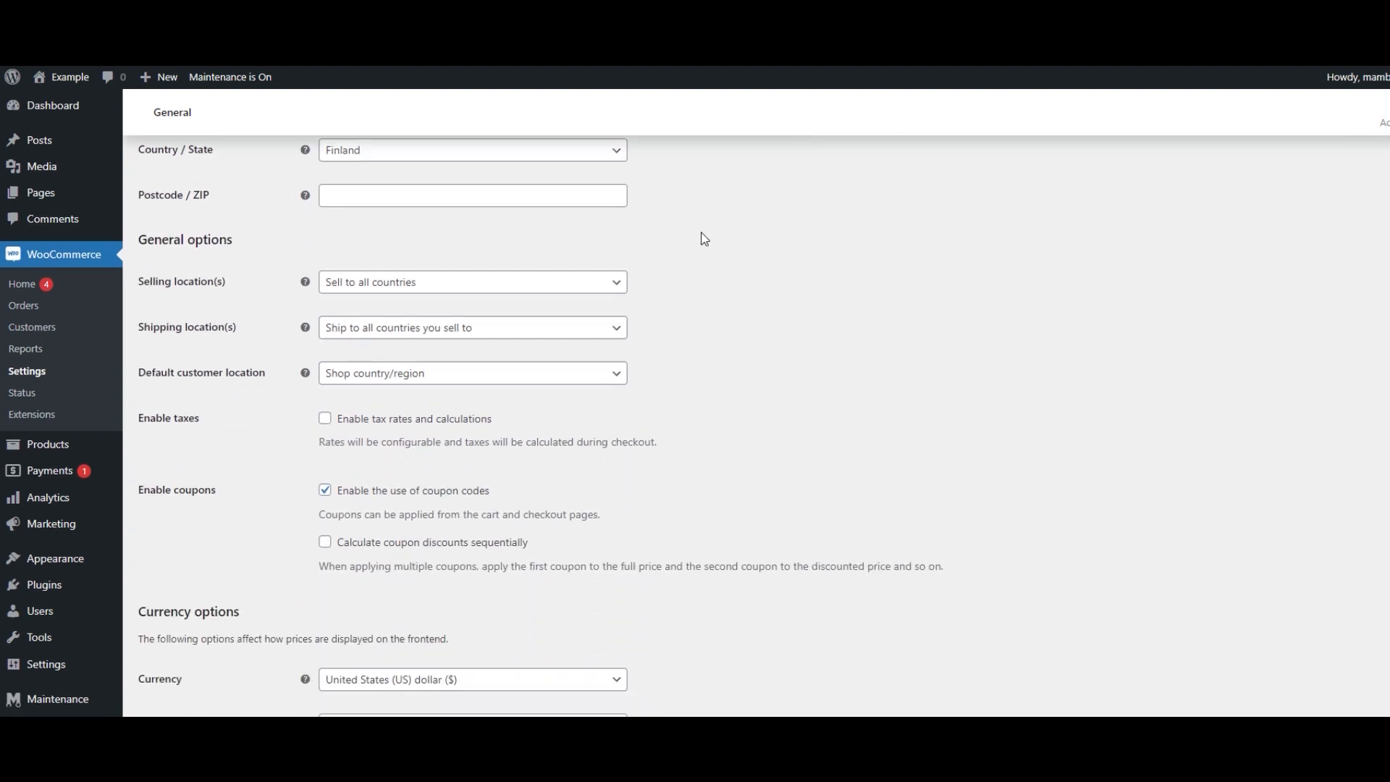
pyautogui.scroll(-1, 662, 240)
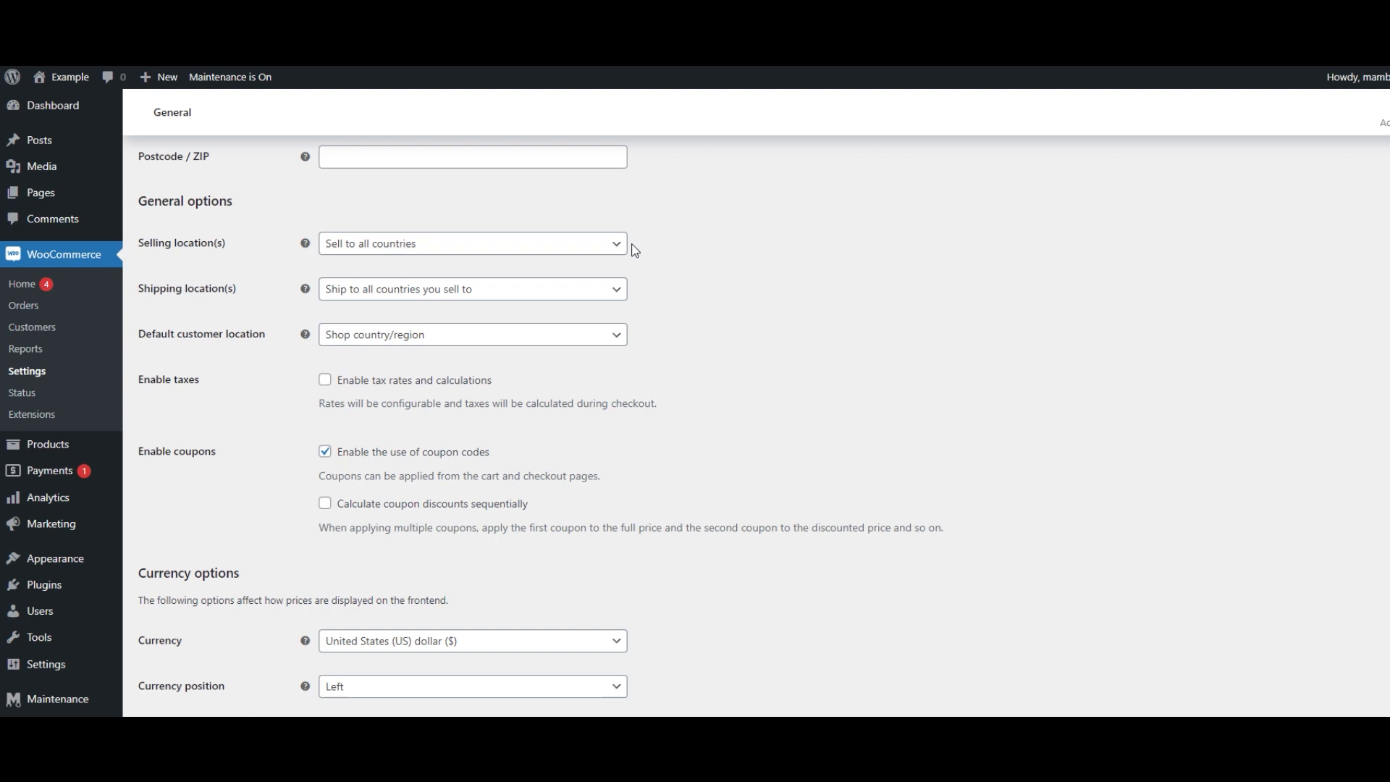
pyautogui.click(329, 382)
pyautogui.scroll(-1, 293, 417)
pyautogui.scroll(-3, 294, 417)
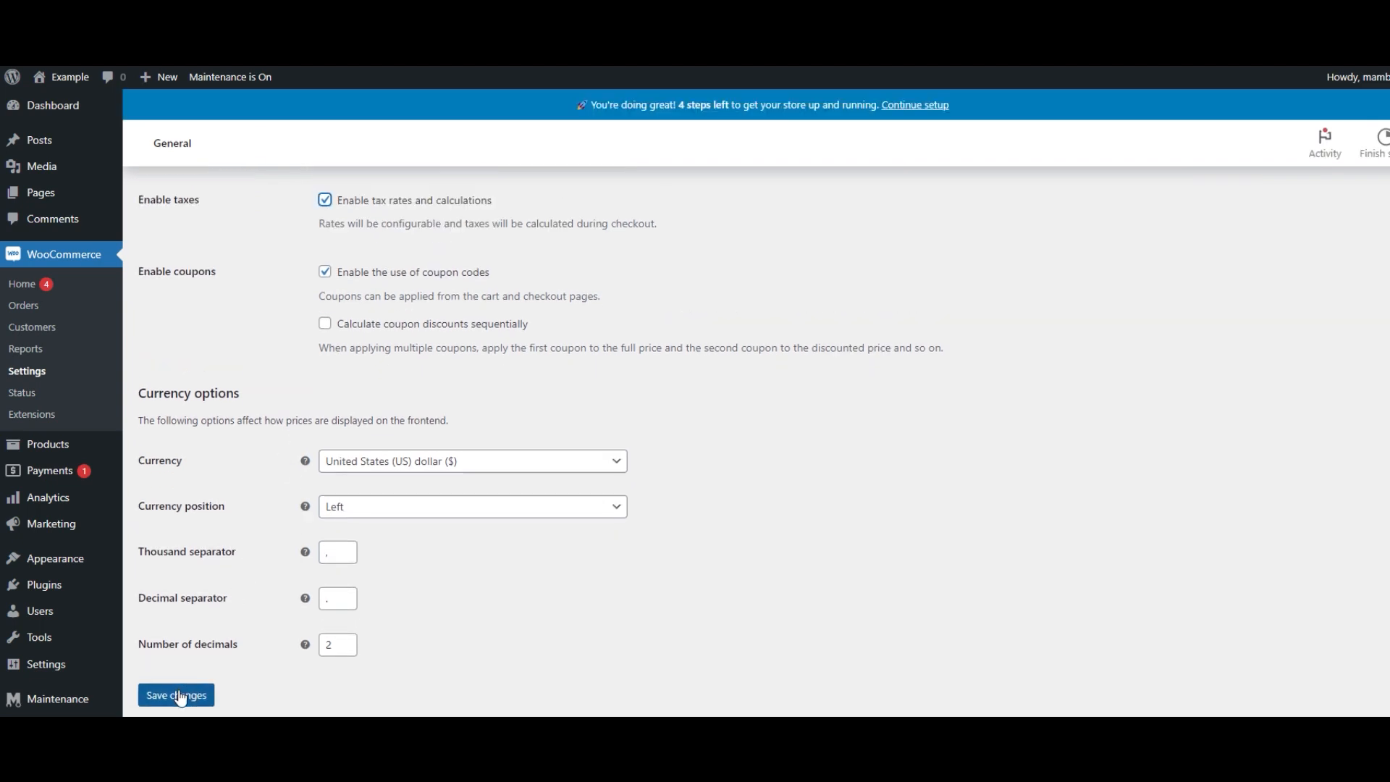
pyautogui.click(180, 696)
# - Review the Products settings and the Tax options page
pyautogui.scroll(3, 271, 487)
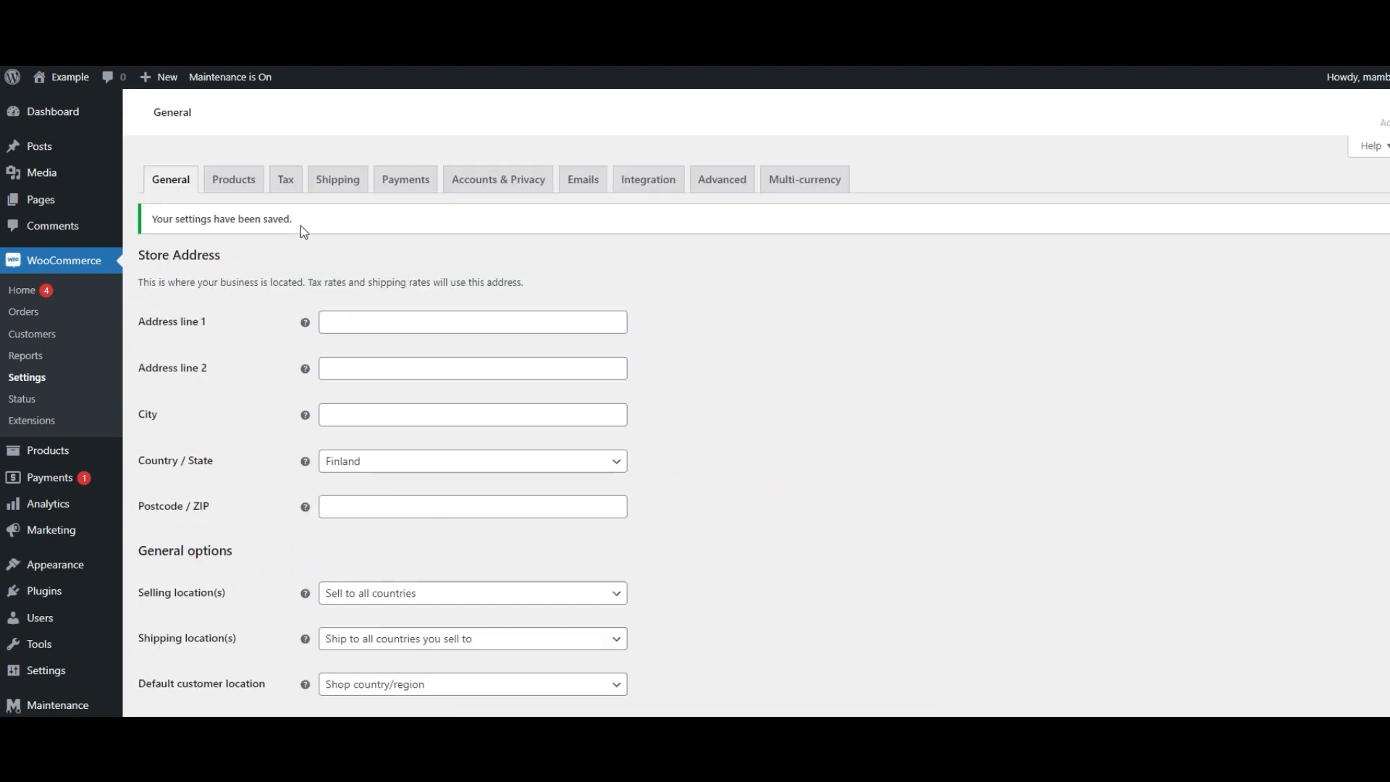
pyautogui.click(285, 181)
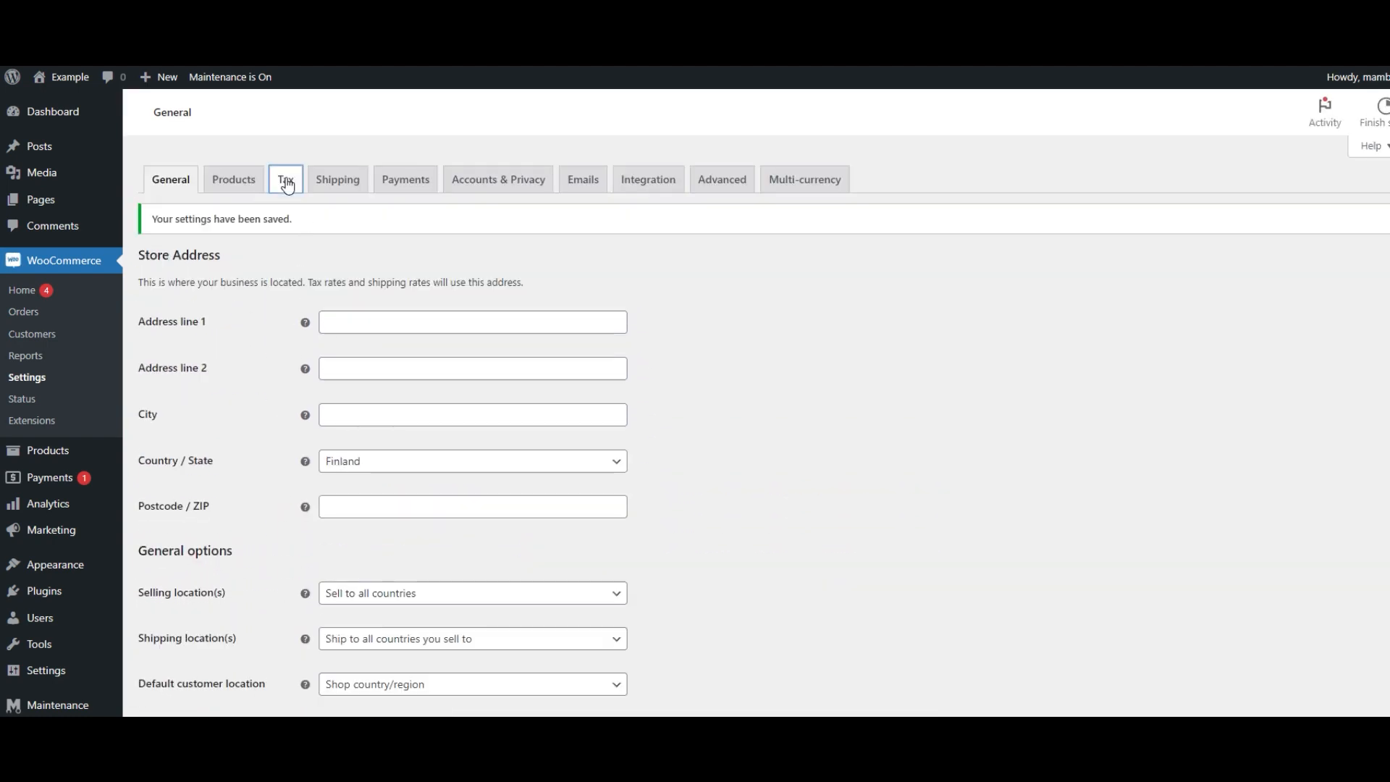
pyautogui.click(234, 186)
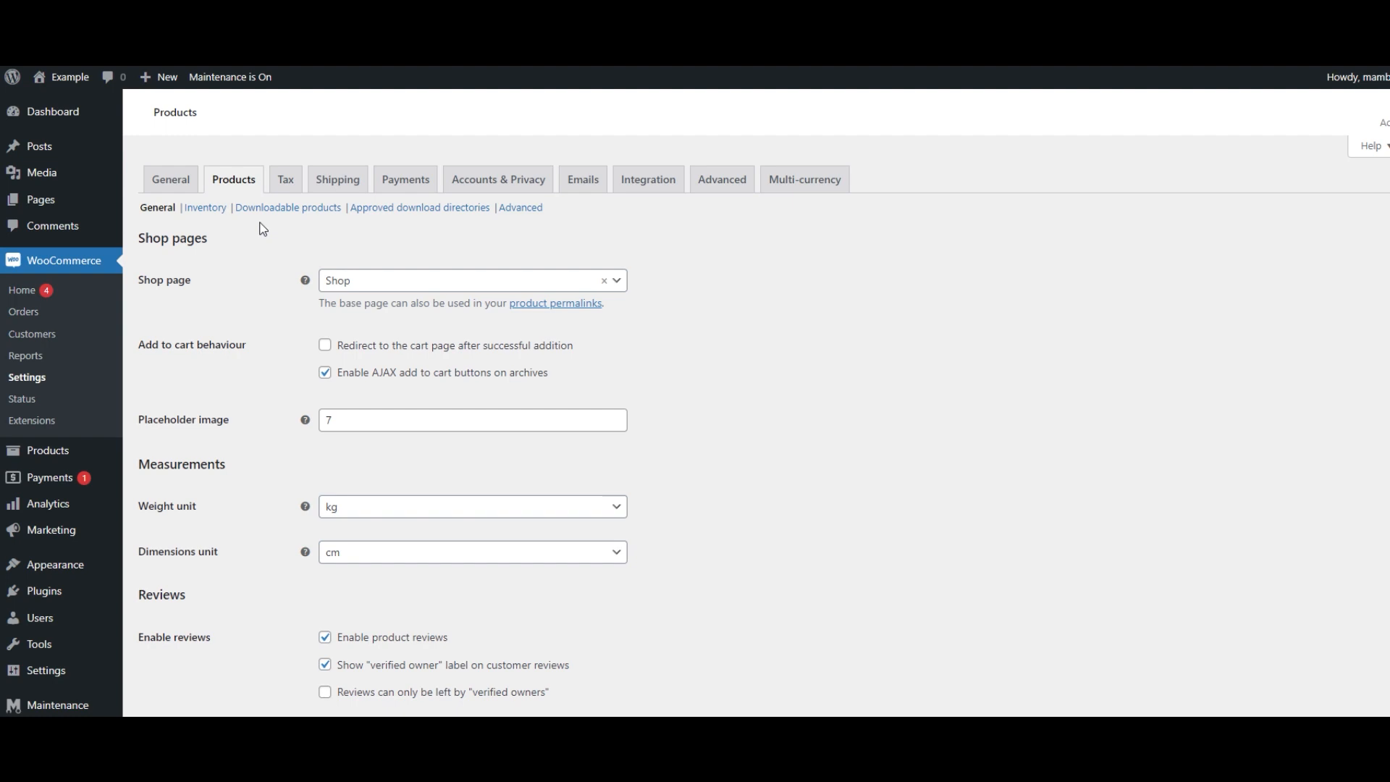
pyautogui.scroll(-3, 260, 226)
pyautogui.scroll(3, 259, 218)
pyautogui.click(288, 188)
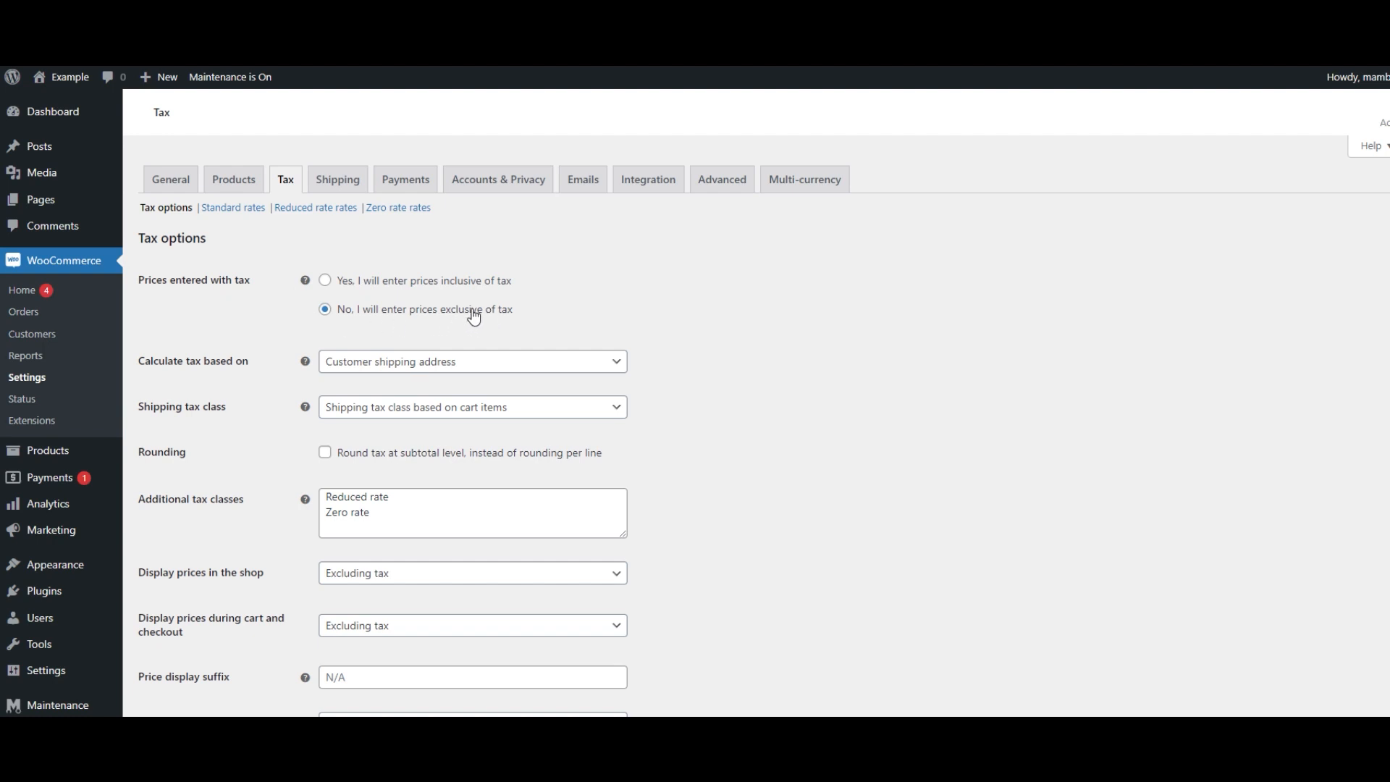
pyautogui.scroll(-2, 474, 317)
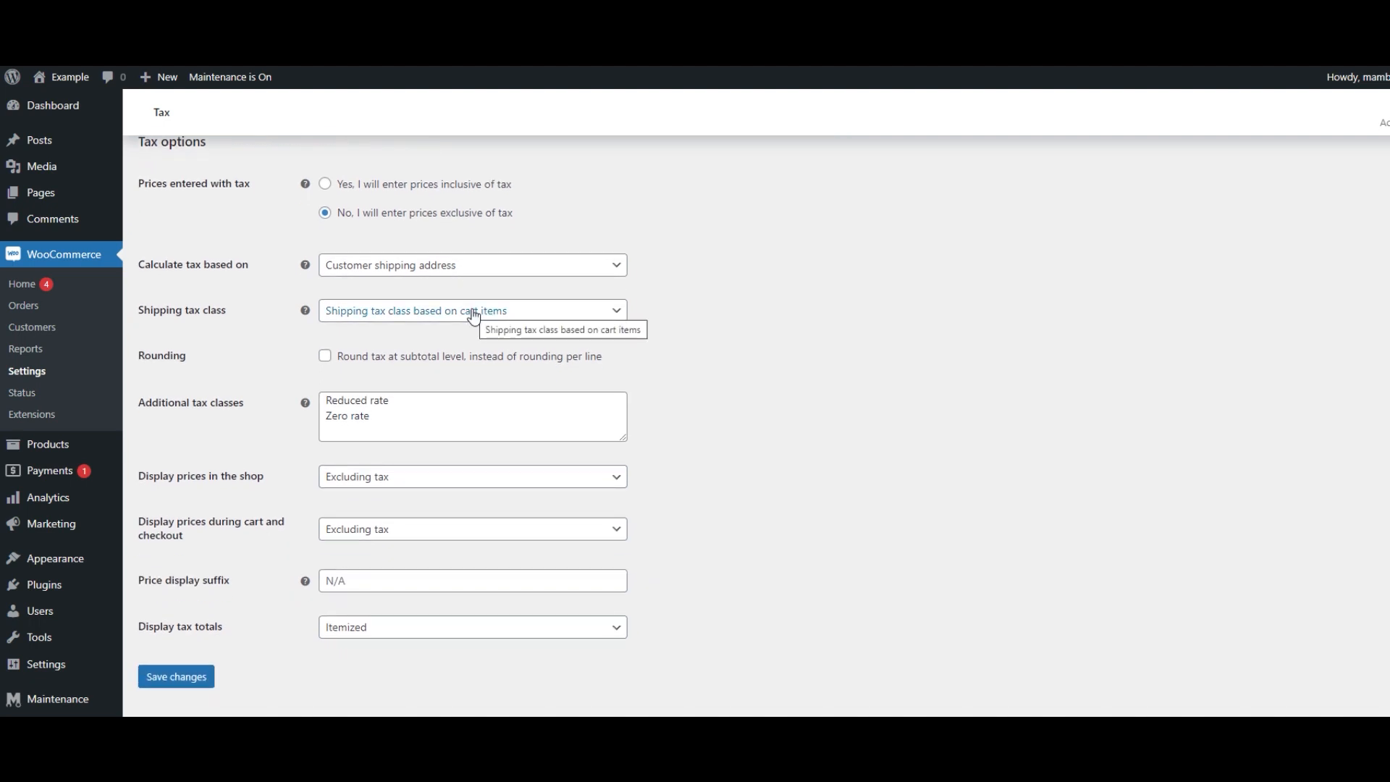
pyautogui.scroll(1, 419, 246)
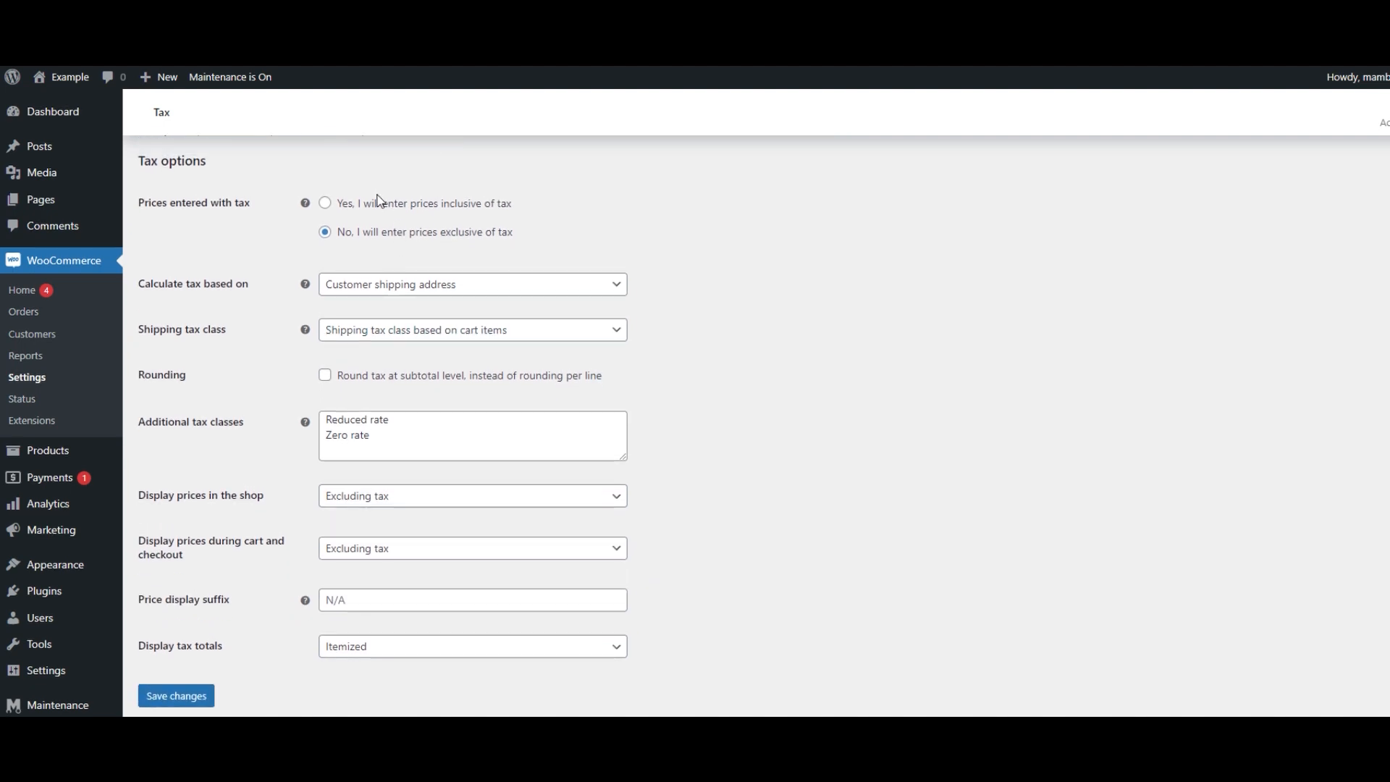
pyautogui.scroll(-1, 380, 200)
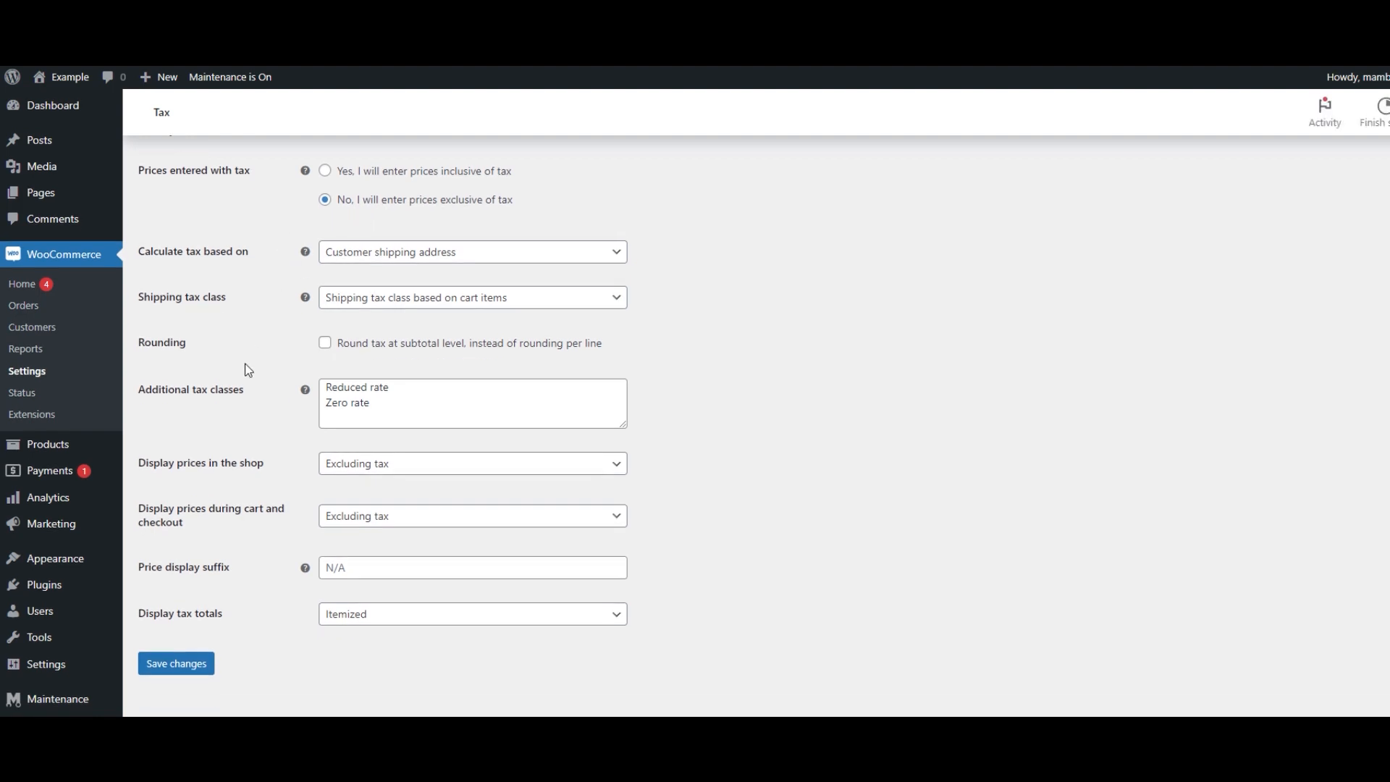
pyautogui.scroll(3, 242, 371)
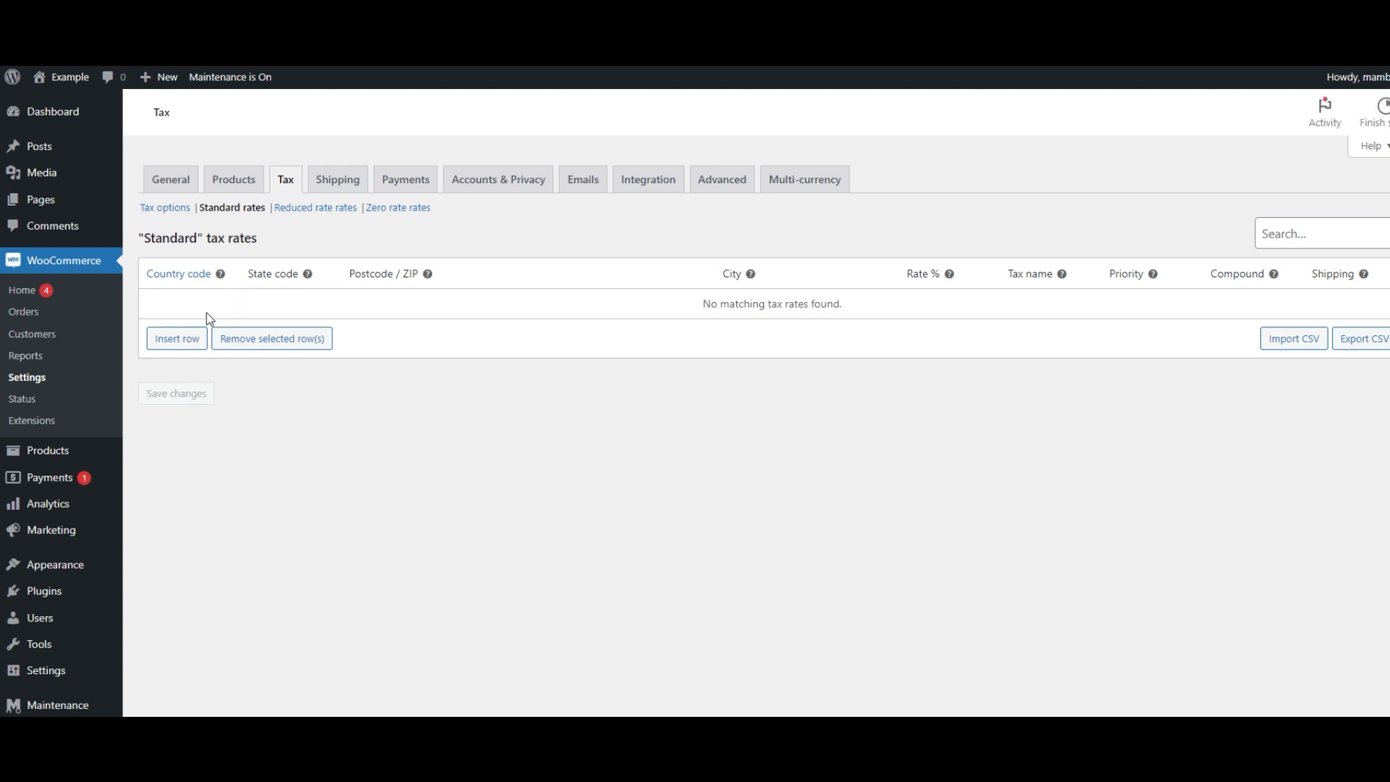
# - Insert a standard tax rate row with country FI, state FI, rate 24 and name VAT, then save
pyautogui.click(178, 338)
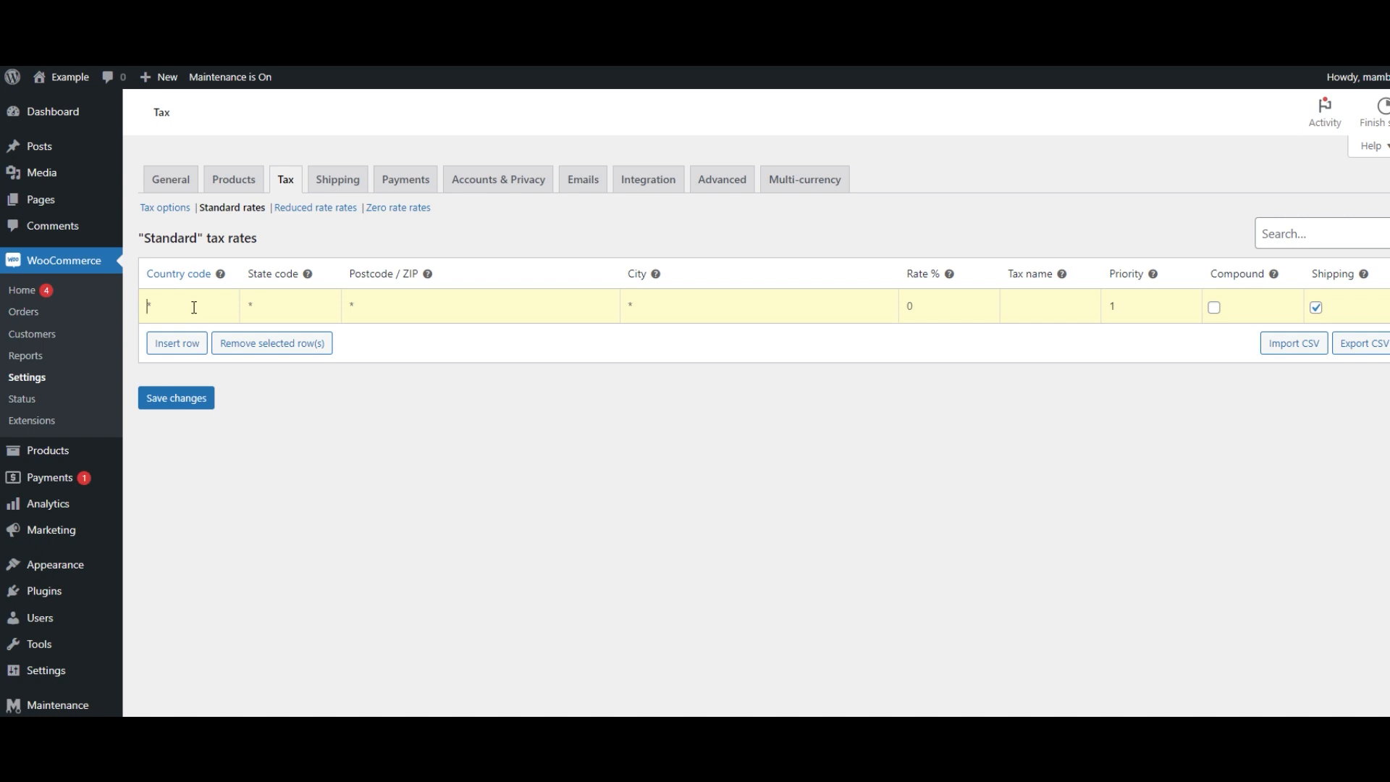
pyautogui.write('FI')
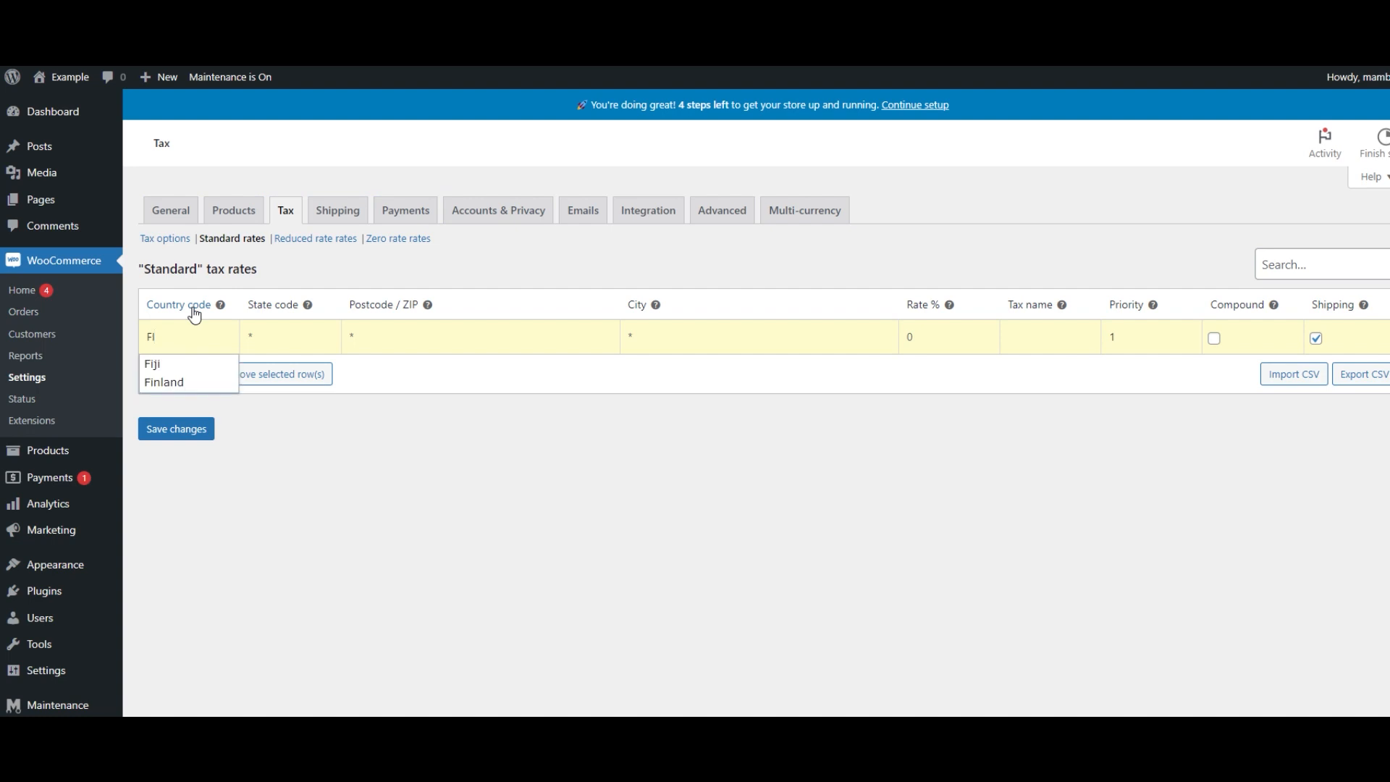
pyautogui.press('Tab')
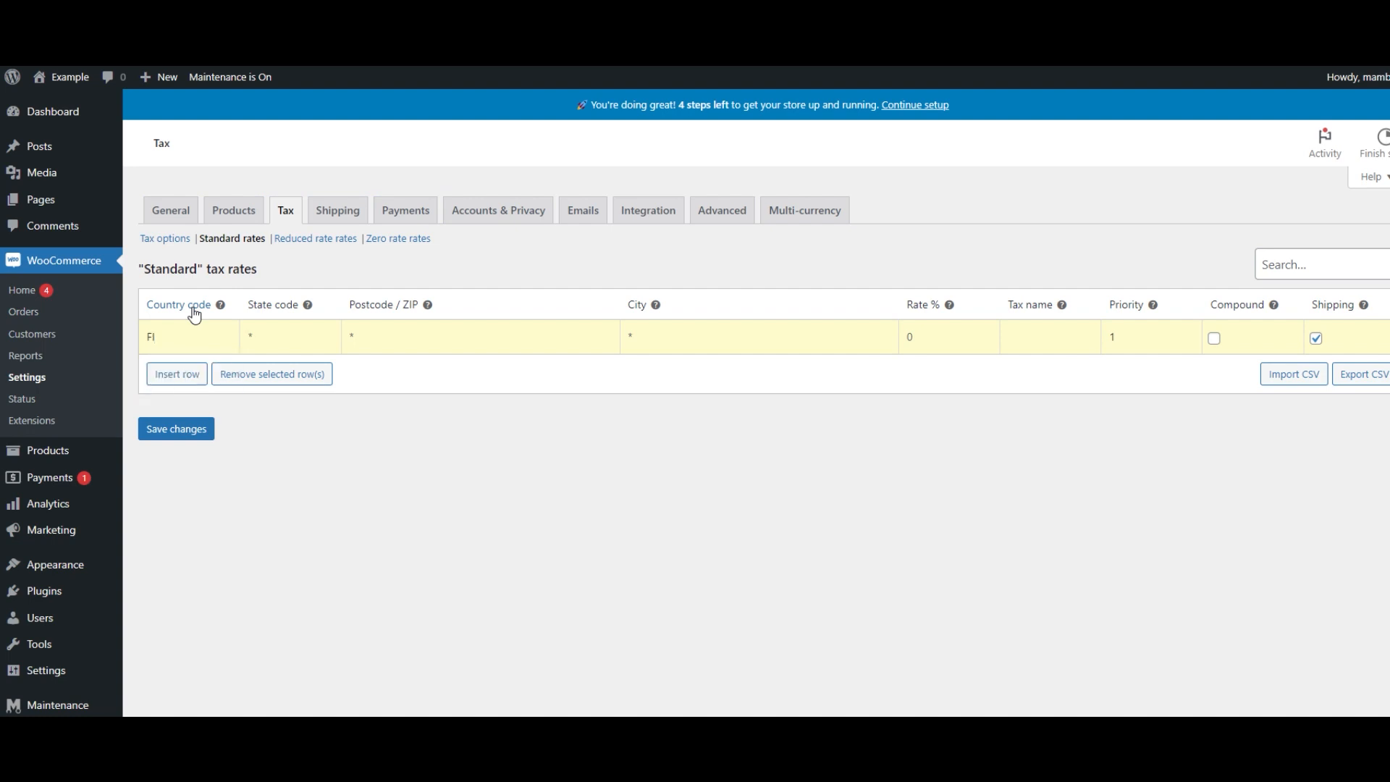
pyautogui.write('fi')
pyautogui.write('24')
pyautogui.press('Tab')
pyautogui.write('Va')
pyautogui.press('BackSpace')
pyautogui.write('AT')
pyautogui.click(206, 429)
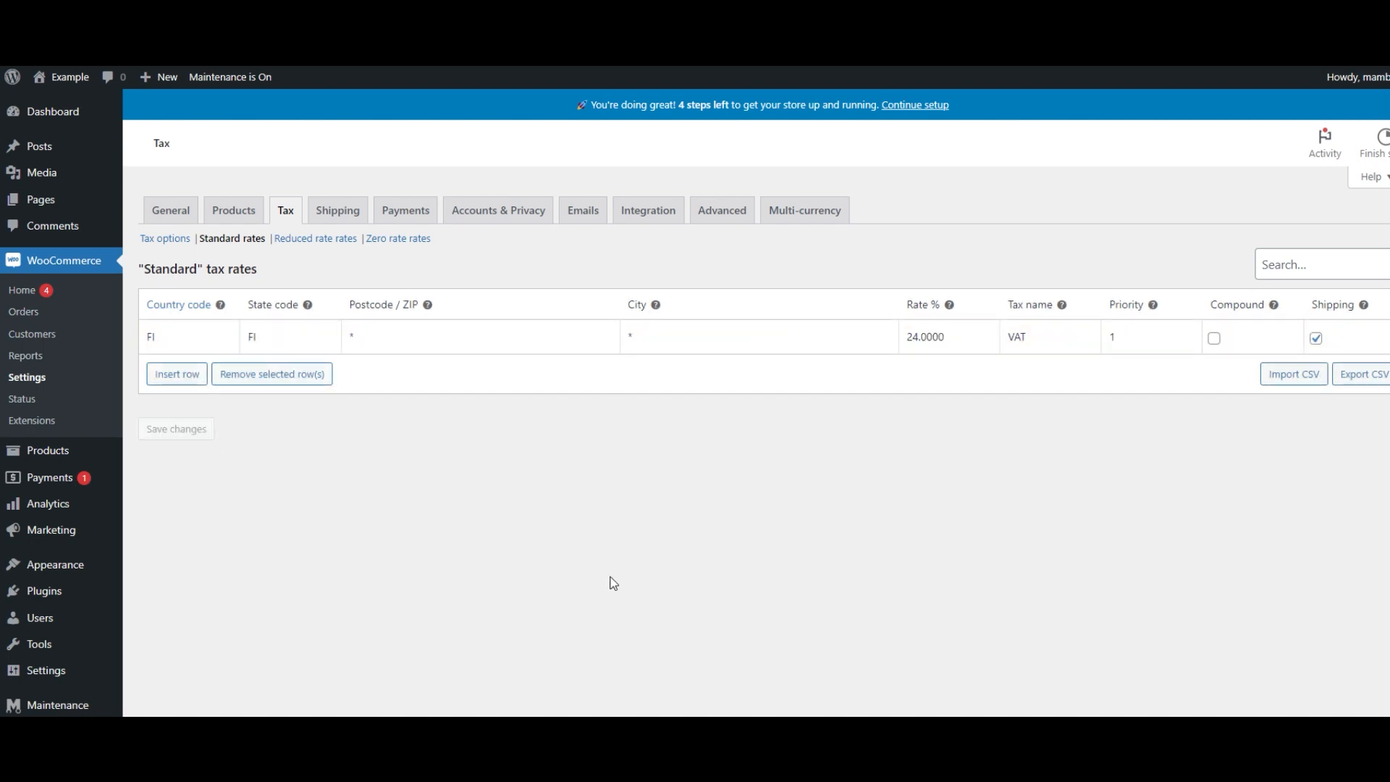
# - Add a new shipping zone and select United States (US) as its region
pyautogui.click(342, 217)
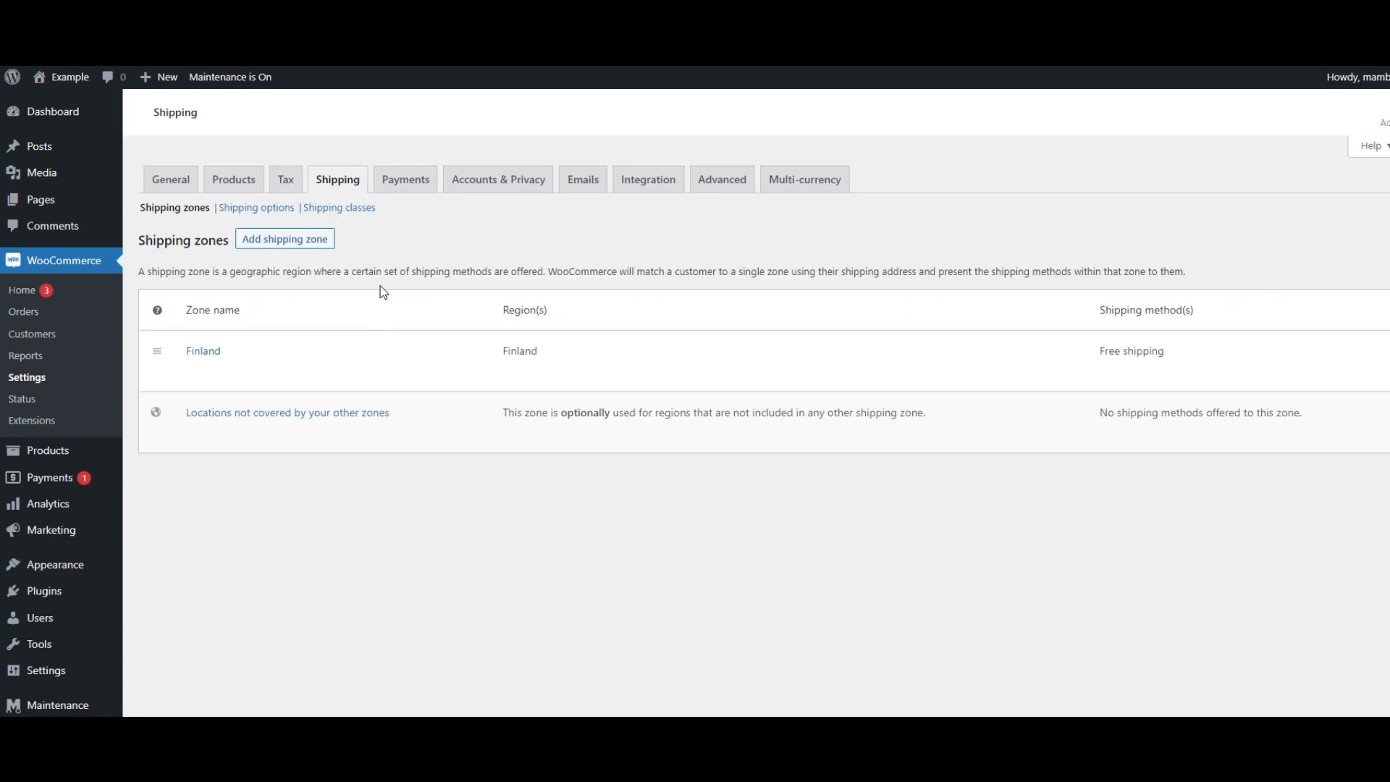
pyautogui.moveTo(201, 373)
pyautogui.click(316, 240)
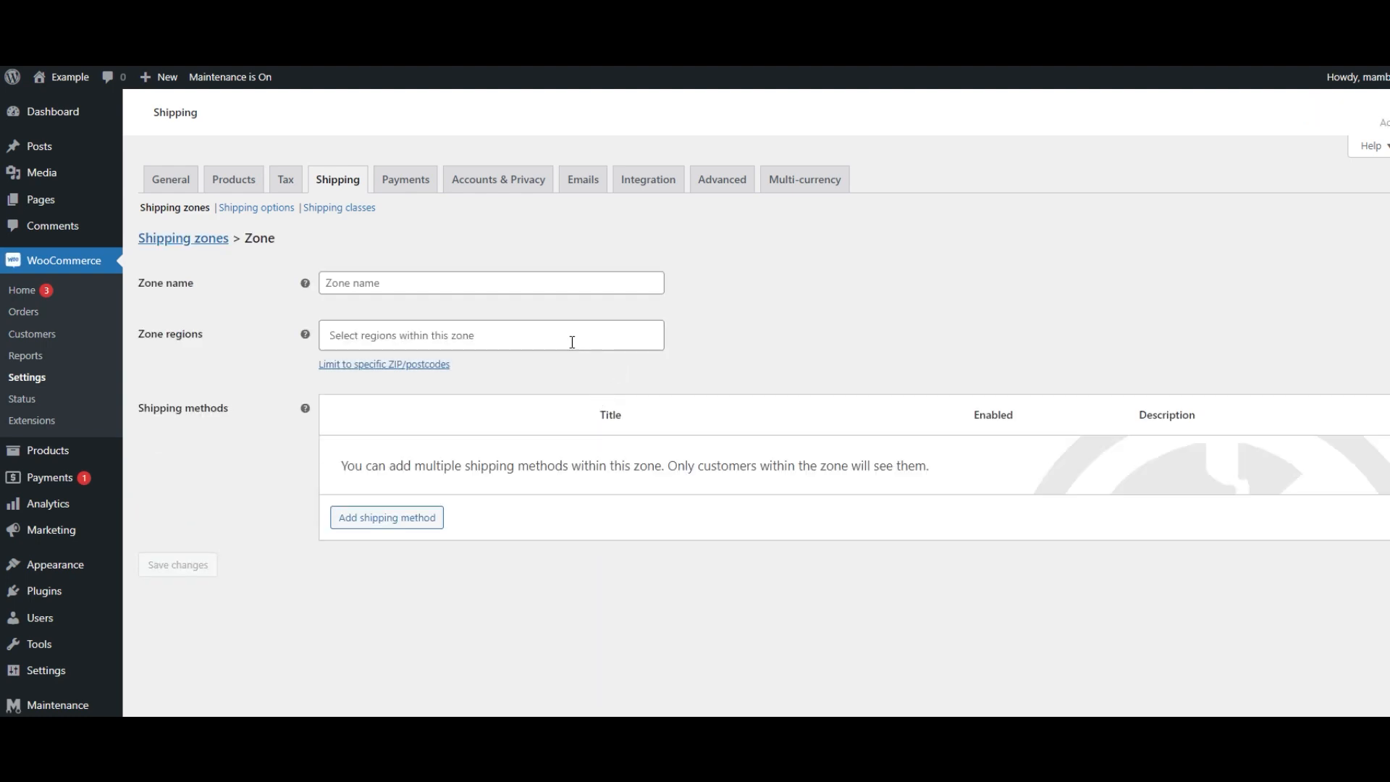
pyautogui.click(490, 284)
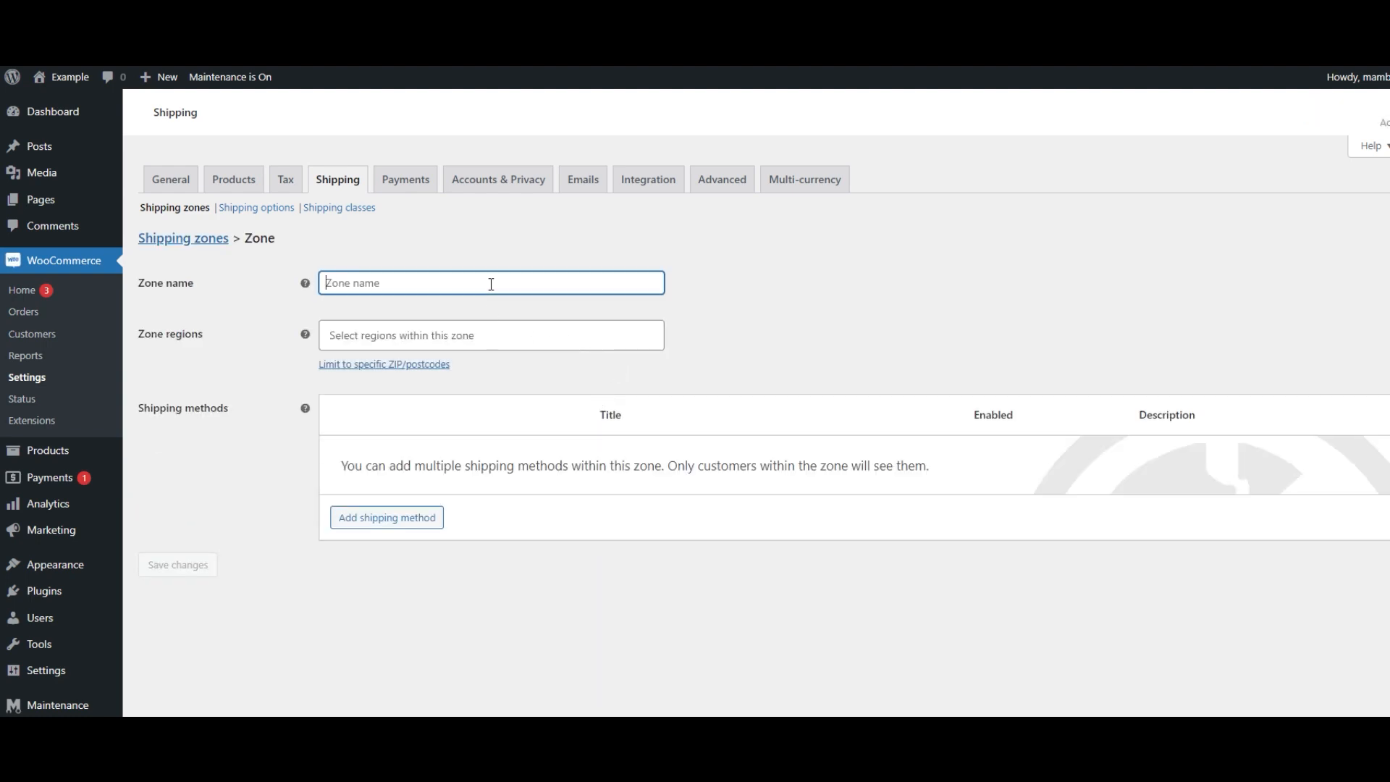
pyautogui.click(485, 332)
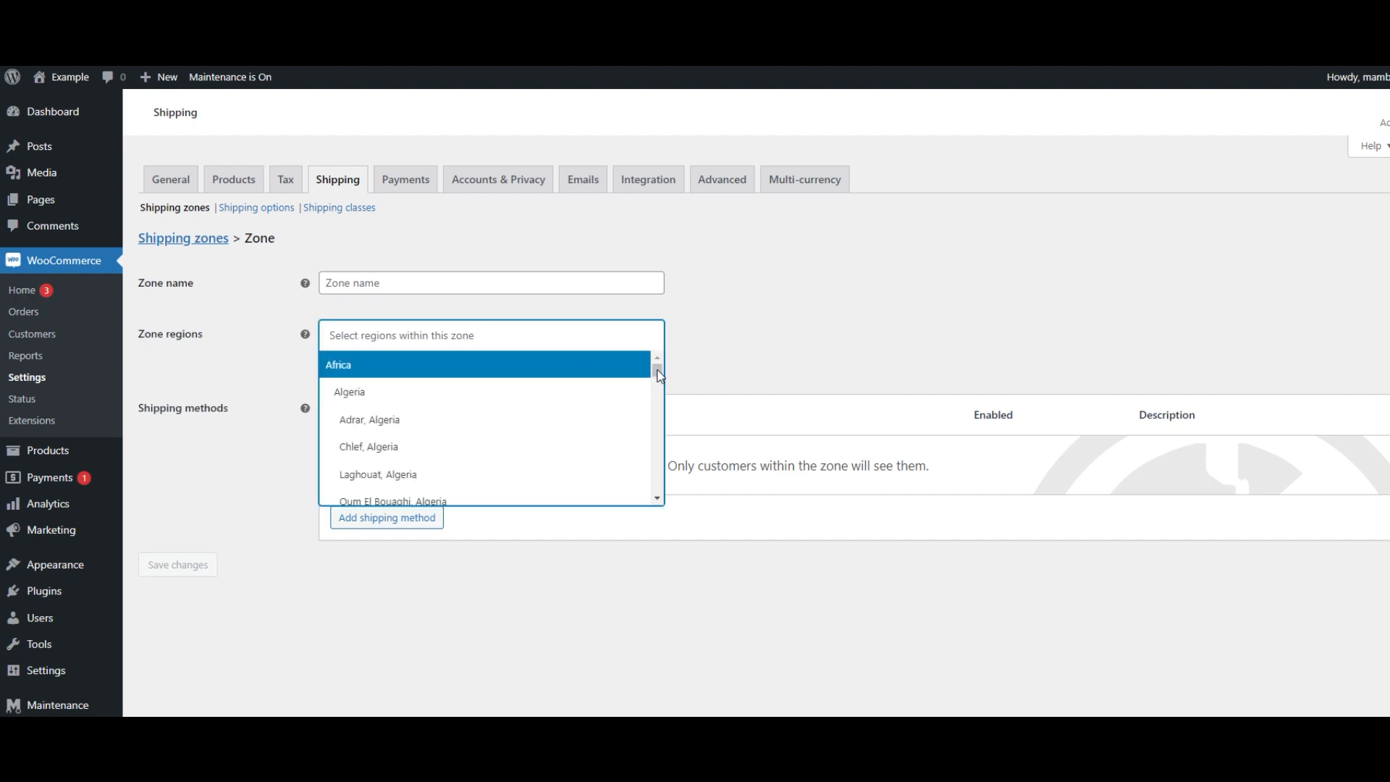
pyautogui.moveTo(660, 374); pyautogui.dragTo(658, 498)
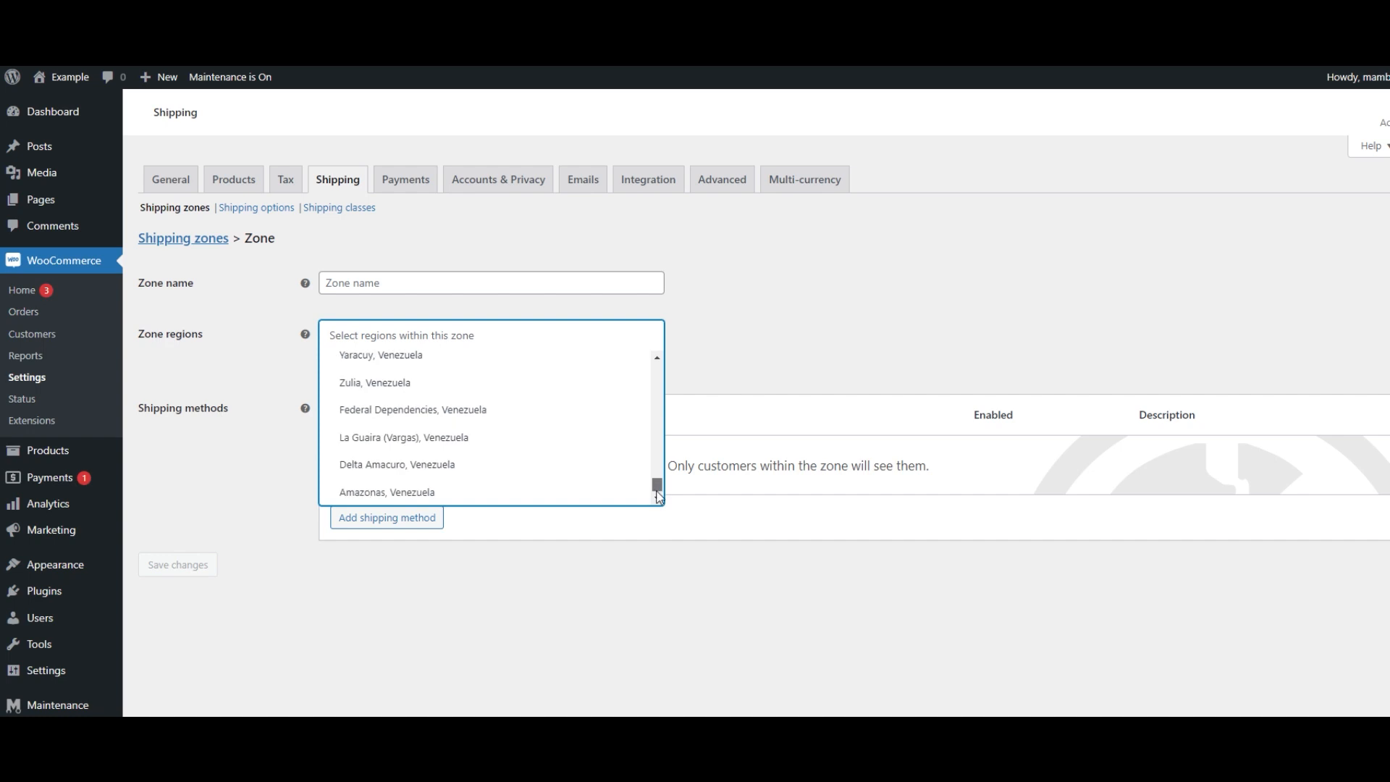
pyautogui.click(618, 332)
pyautogui.click(617, 332)
pyautogui.write('uni')
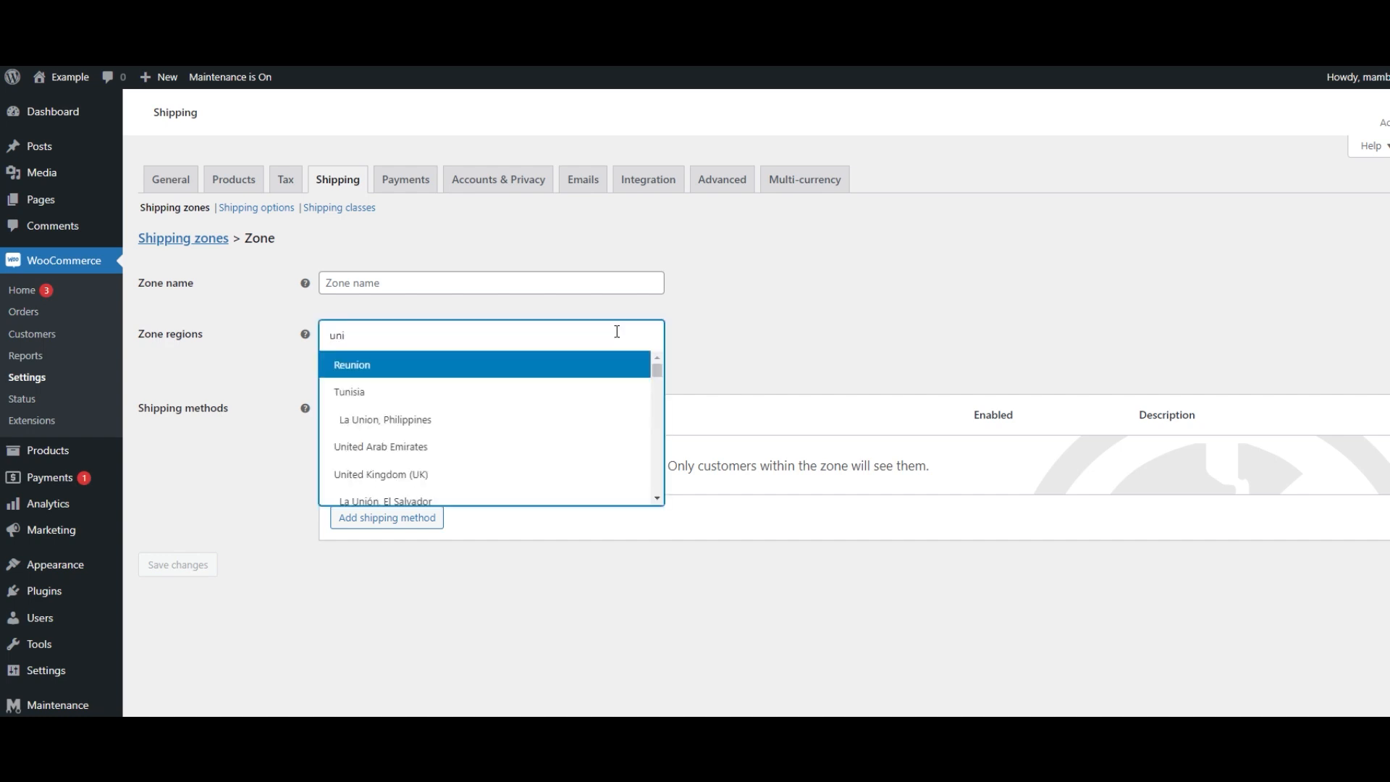
pyautogui.write('te')
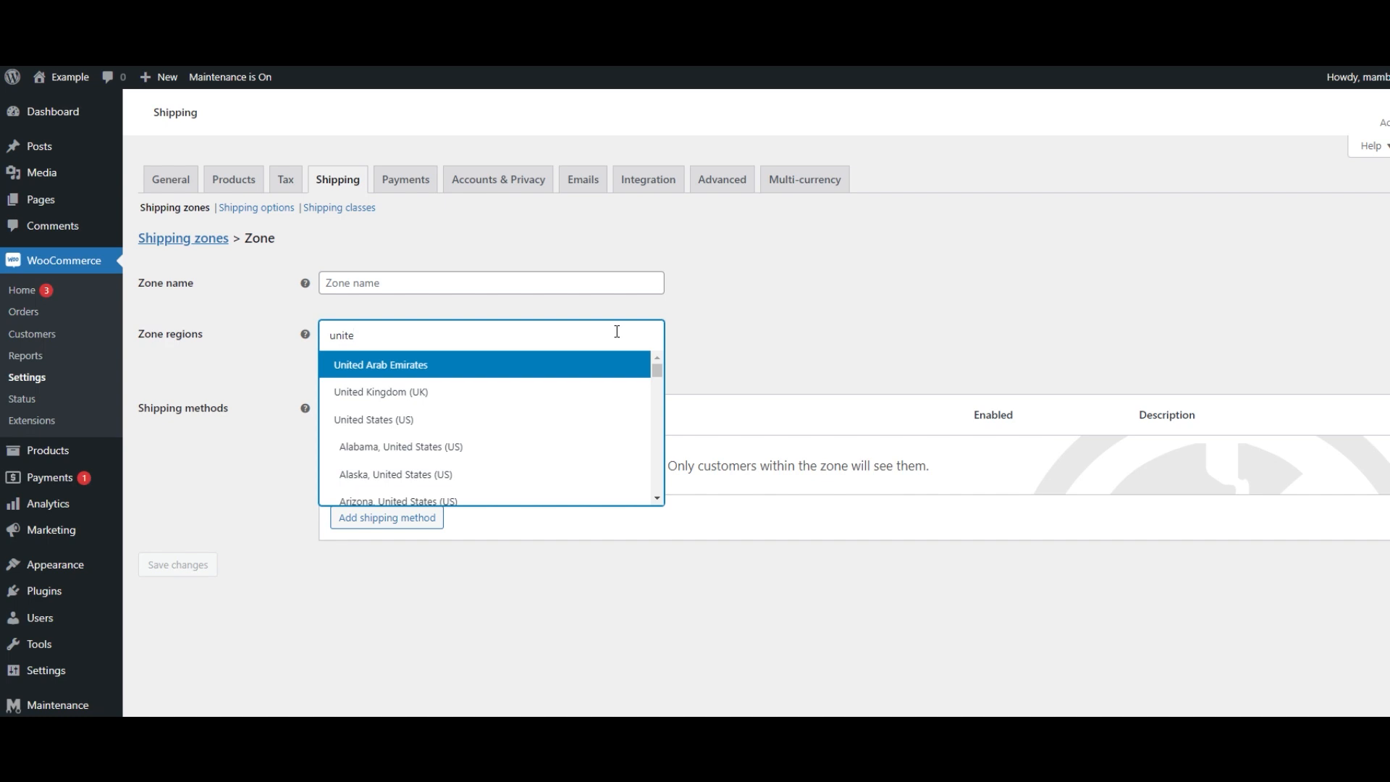
pyautogui.click(438, 420)
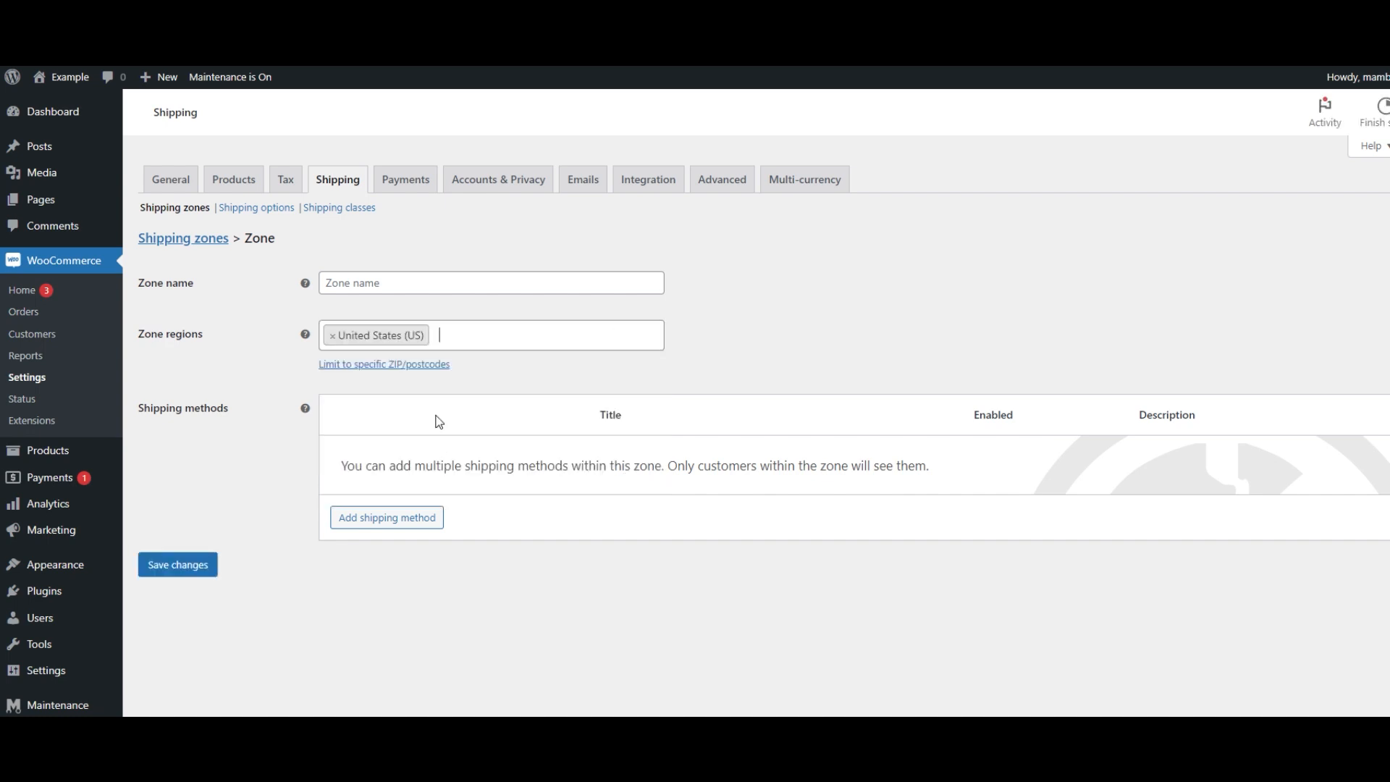
# - Name the shipping zone United States and save the changes
pyautogui.click(418, 281)
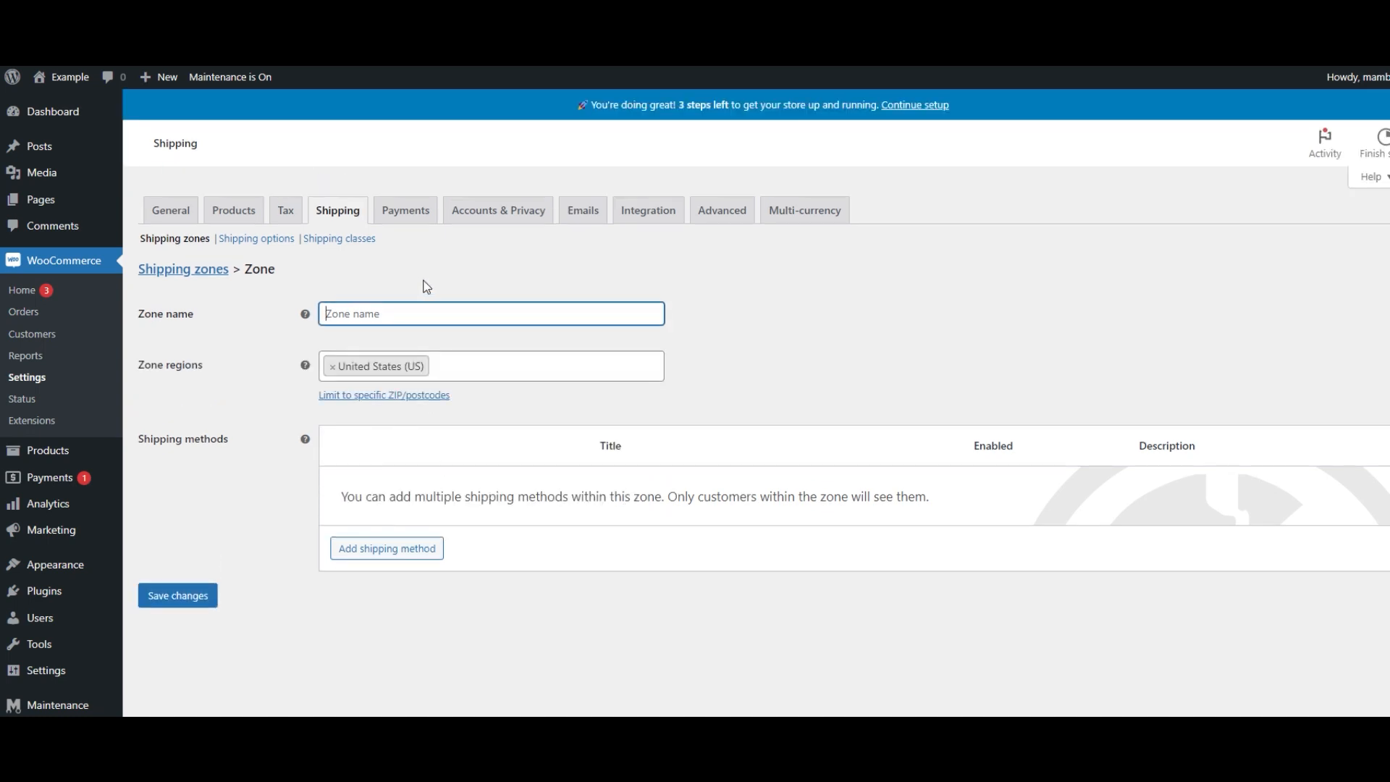
pyautogui.write('United States')
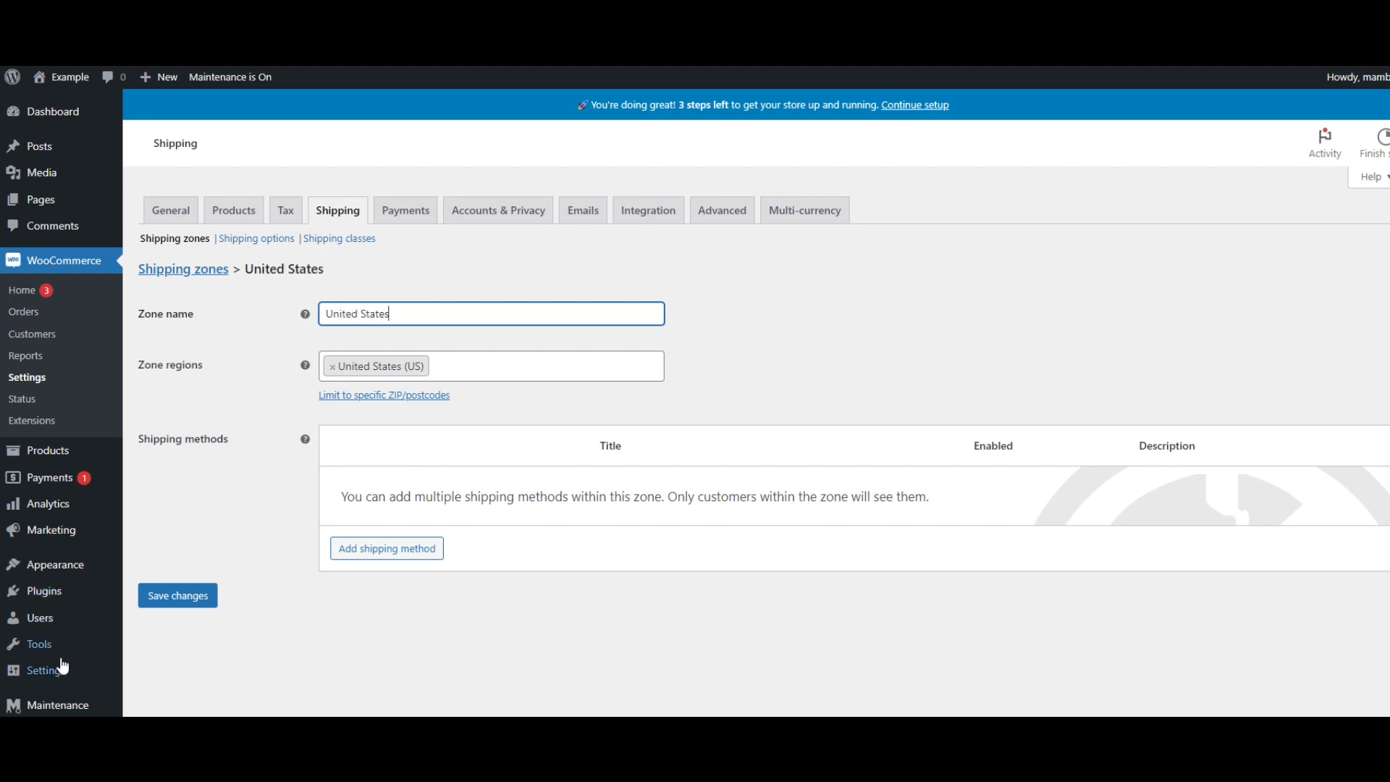
pyautogui.click(191, 600)
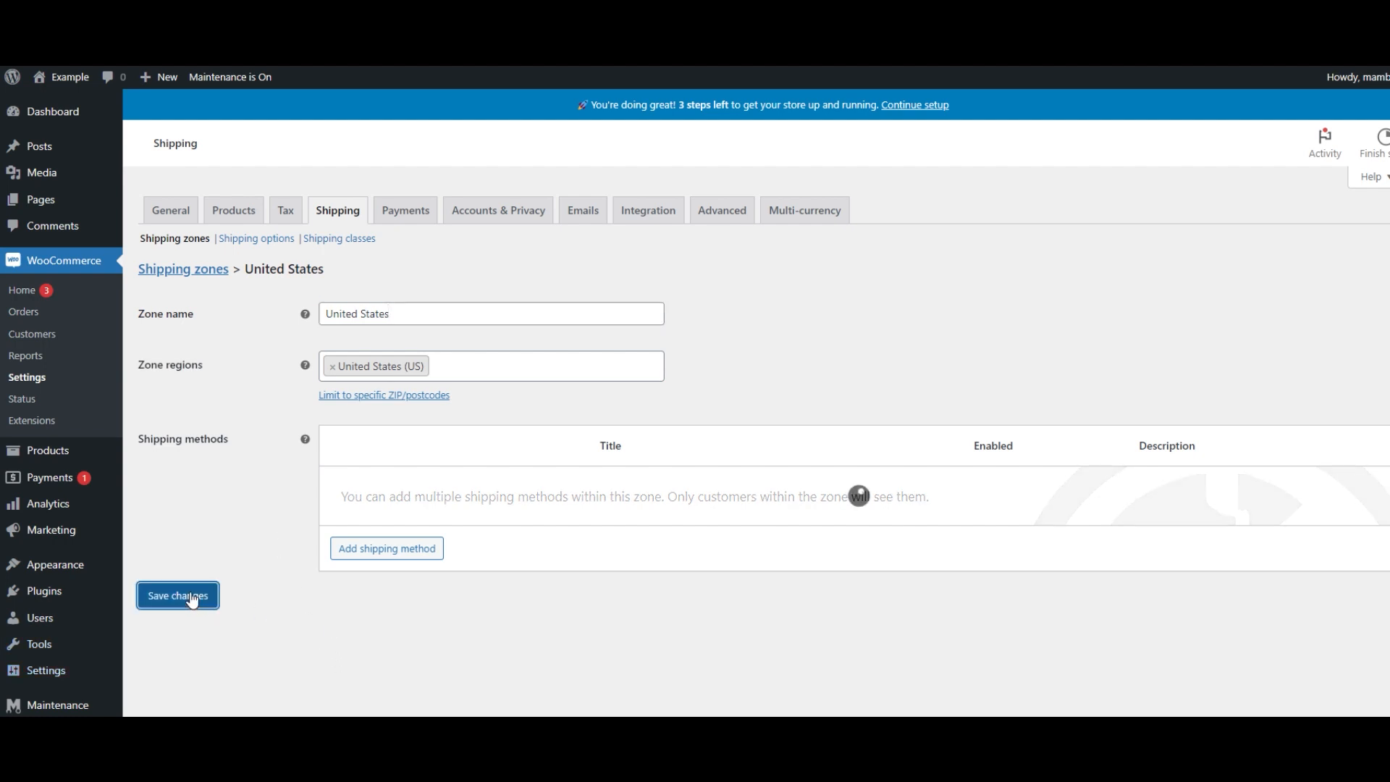
# - Add a Flat rate shipping method to the United States zone
pyautogui.click(382, 552)
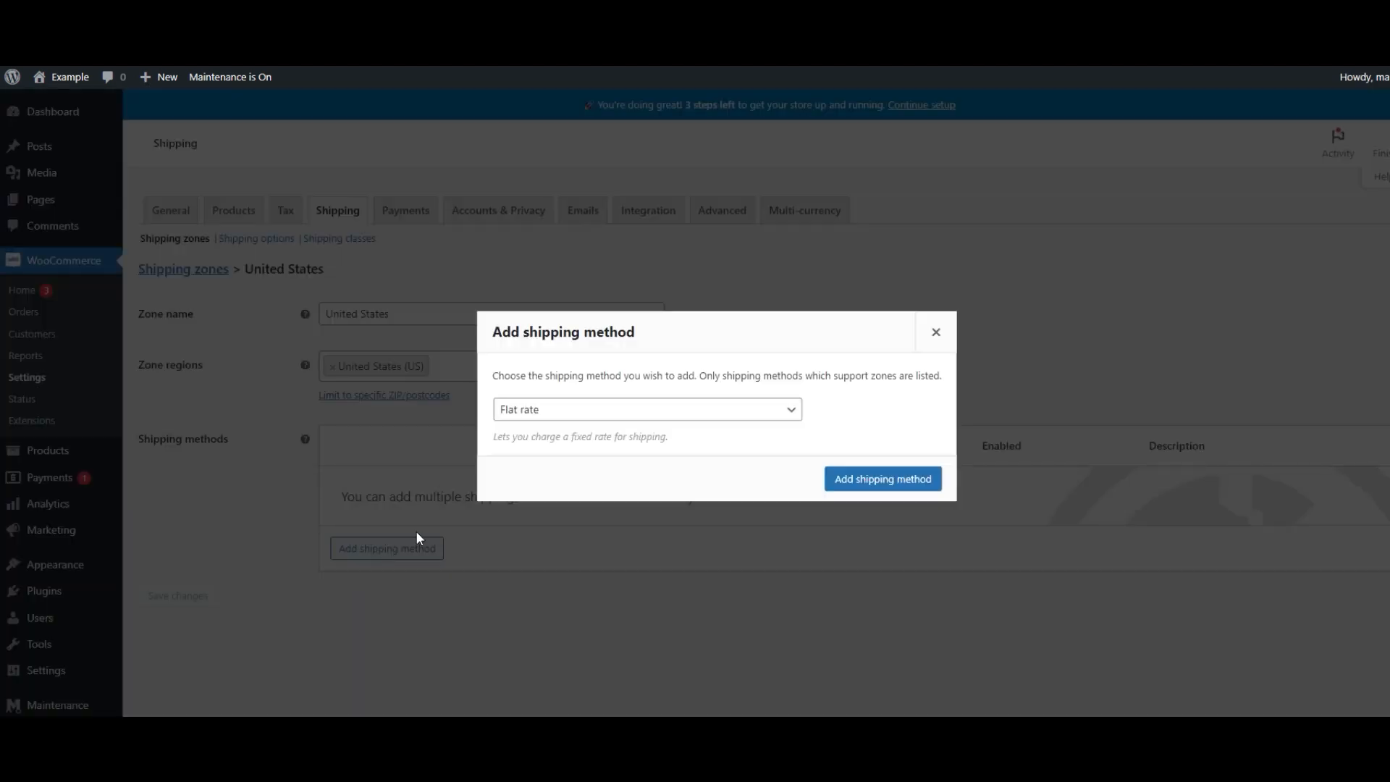
pyautogui.click(794, 414)
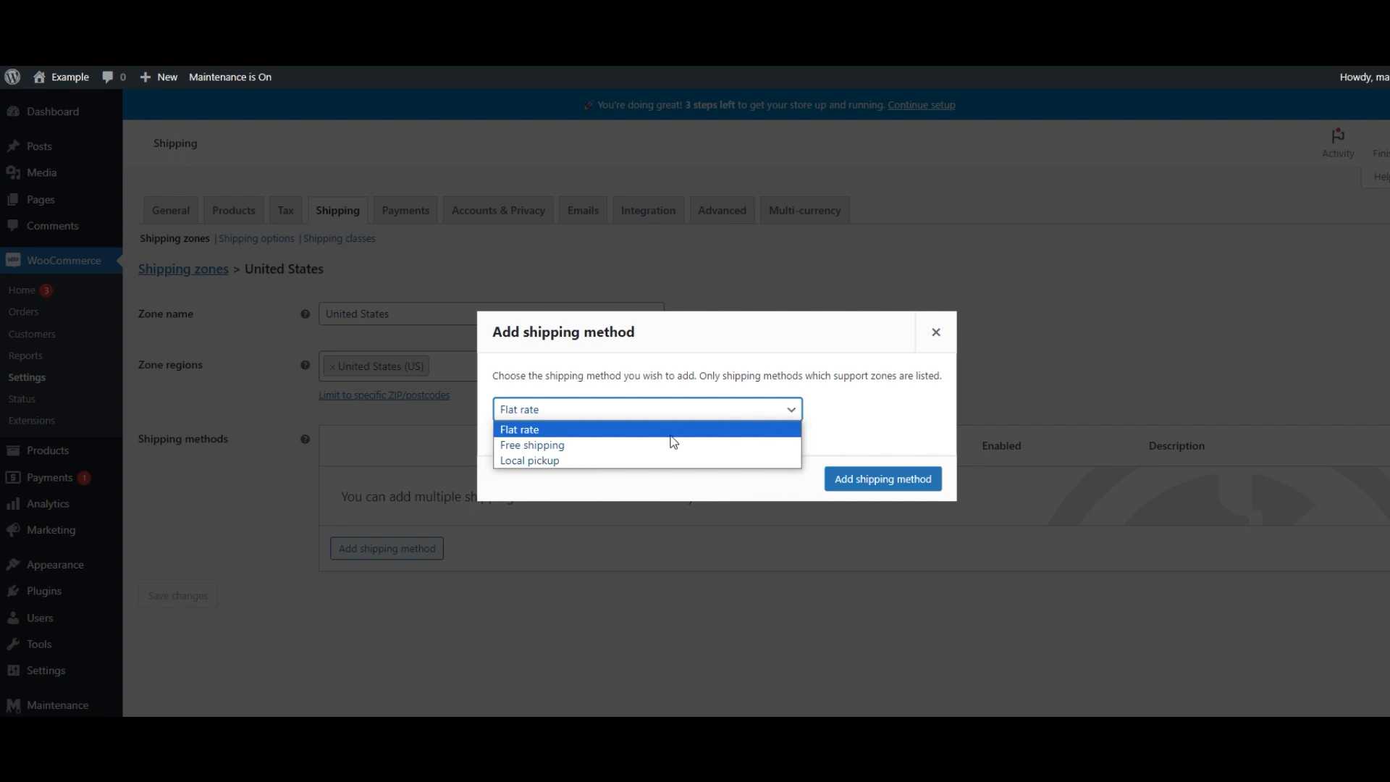
pyautogui.click(613, 433)
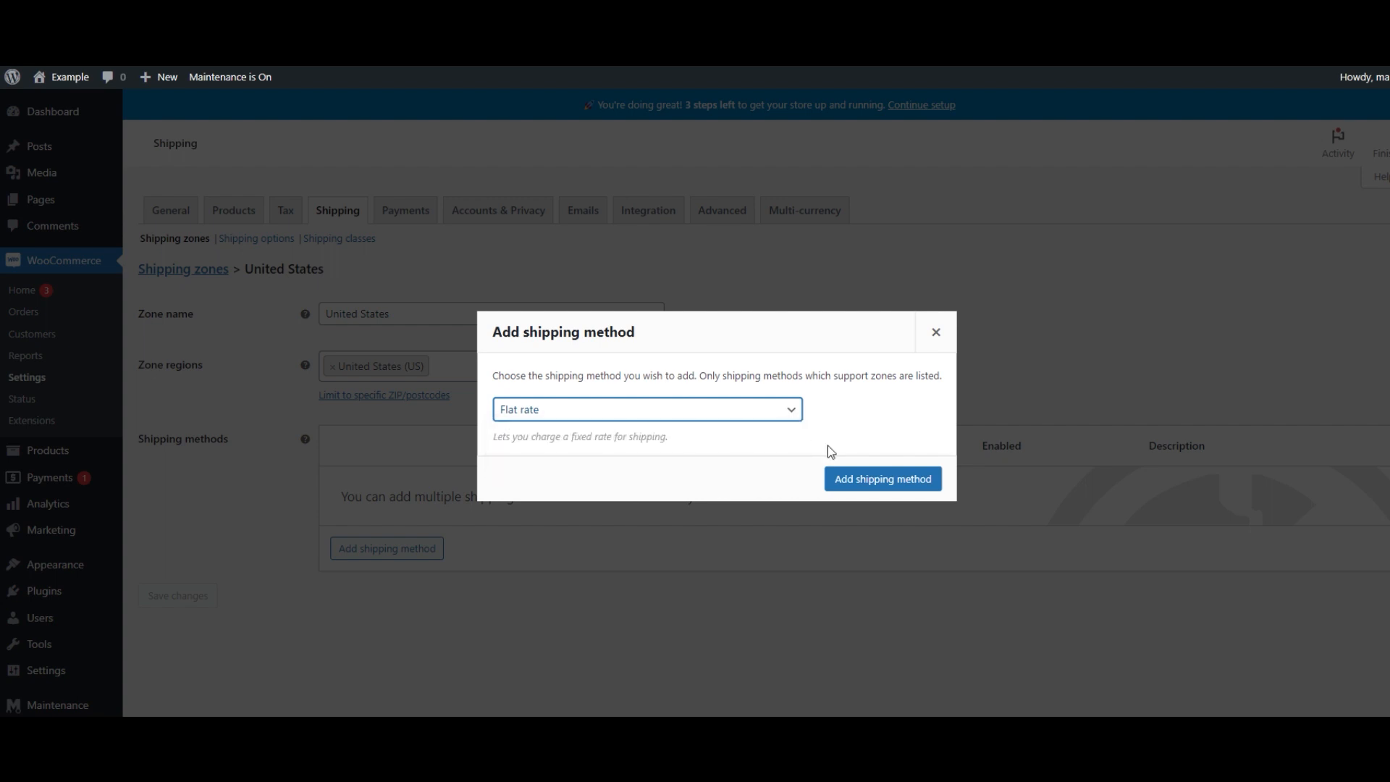
pyautogui.click(833, 476)
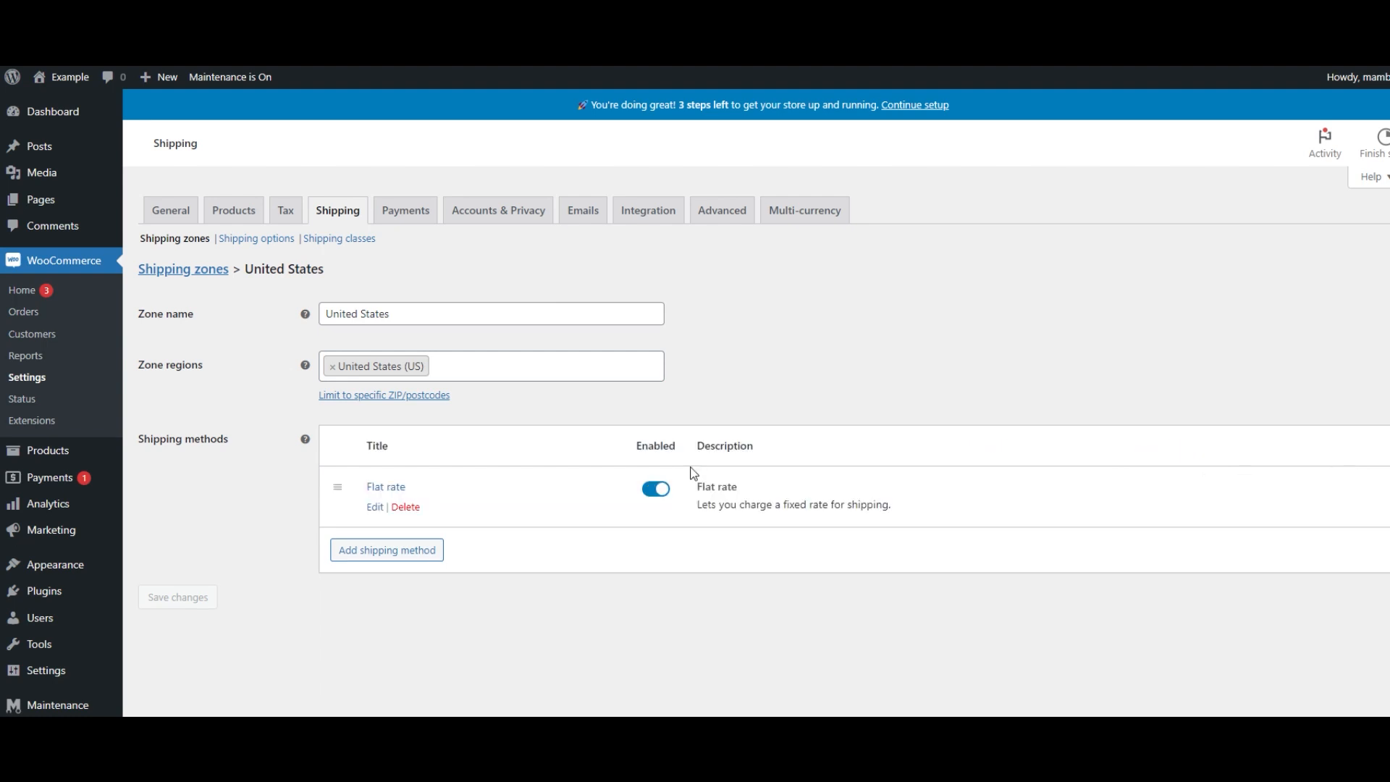
# - Edit the Flat rate method, set its cost to 5.5 and save
pyautogui.click(374, 506)
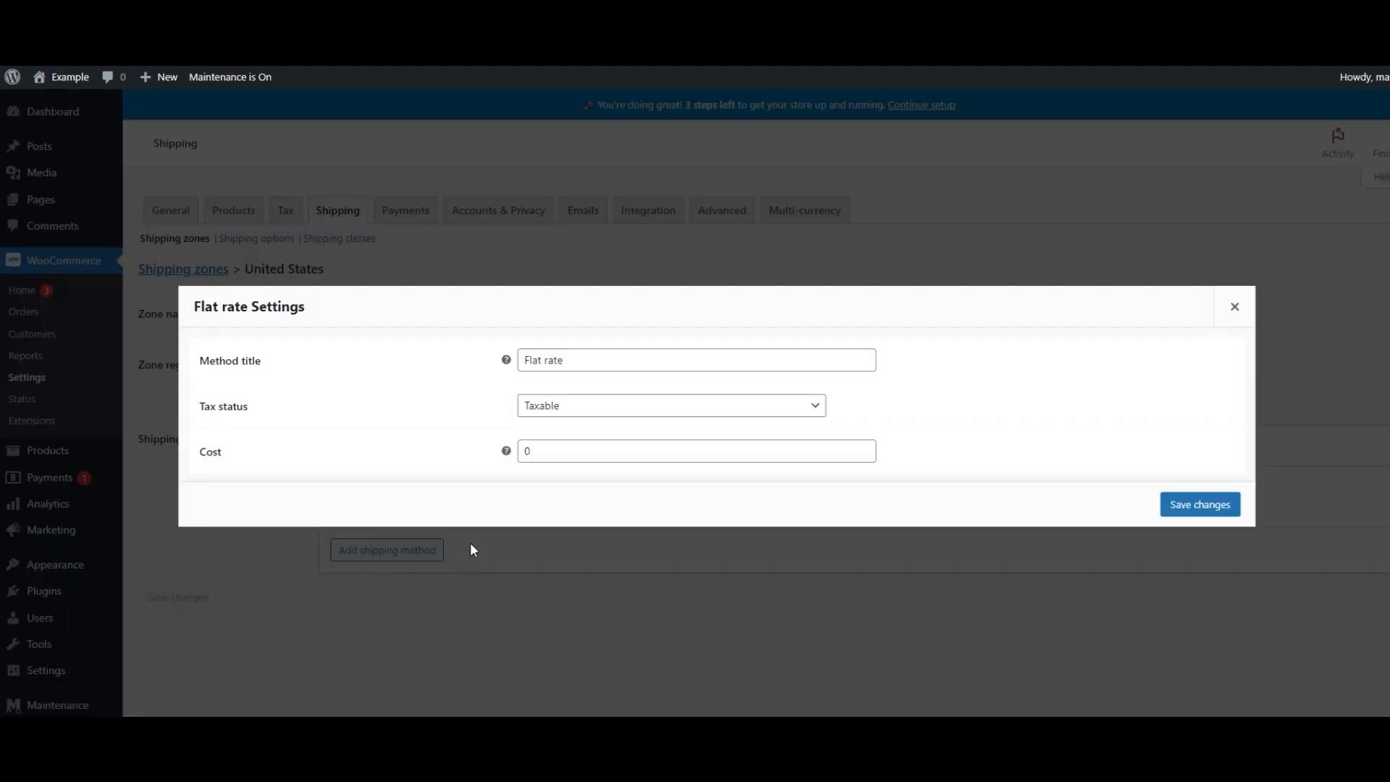
pyautogui.doubleClick(552, 453)
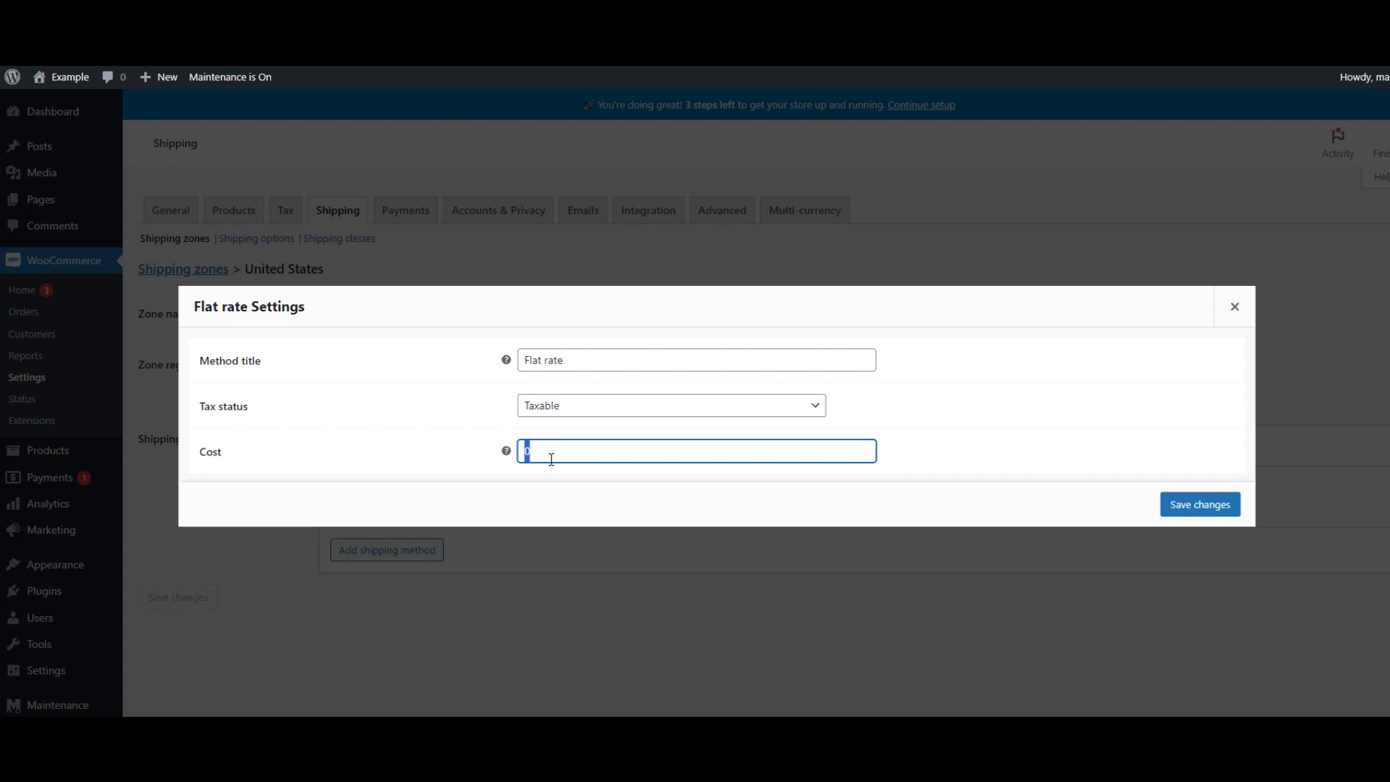
pyautogui.write('5.5')
pyautogui.click(1180, 507)
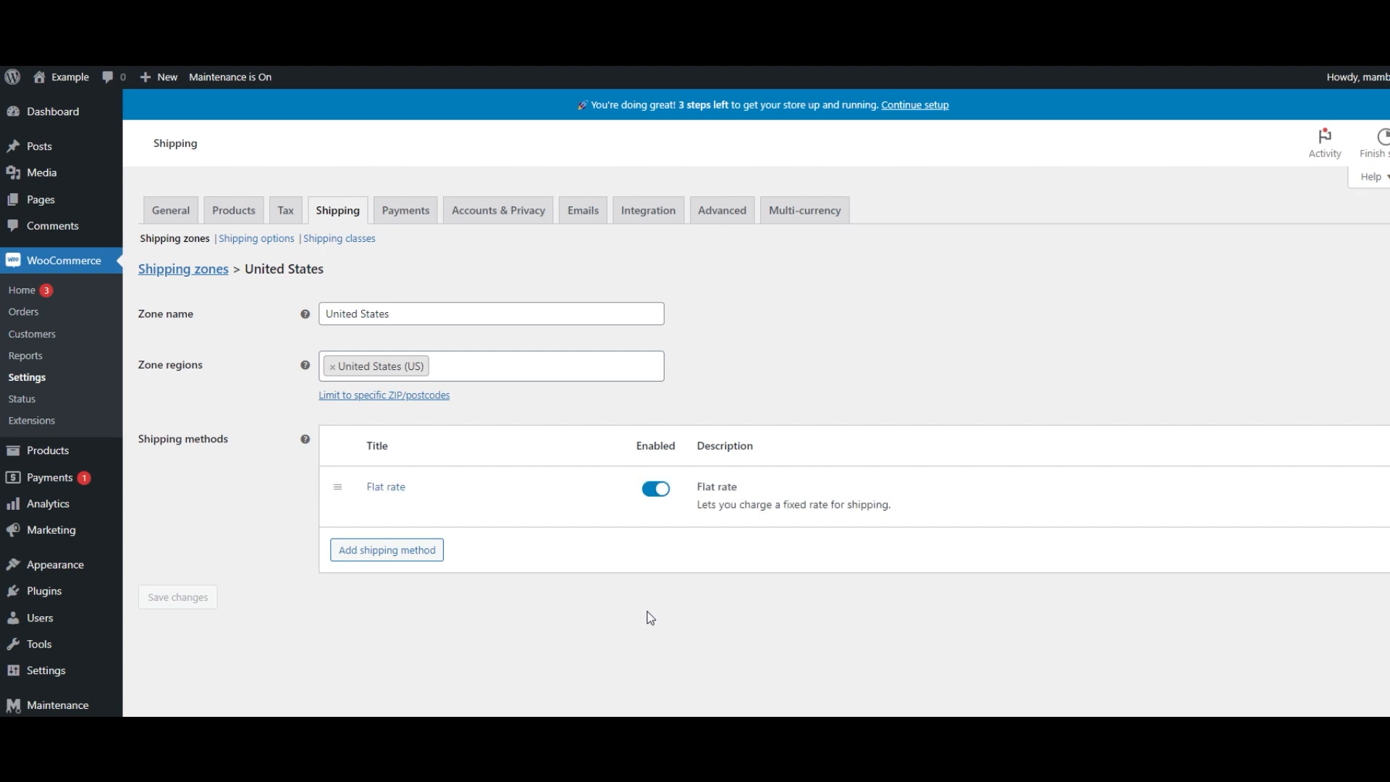
# - Toggle the Flat rate method off and back on, then save the zone
pyautogui.moveTo(594, 492)
pyautogui.click(656, 488)
pyautogui.click(655, 488)
pyautogui.click(181, 599)
# - Set personal data retention to 2 days for failed orders, 4 days for cancelled orders and 9 months for completed orders, then save
pyautogui.click(423, 211)
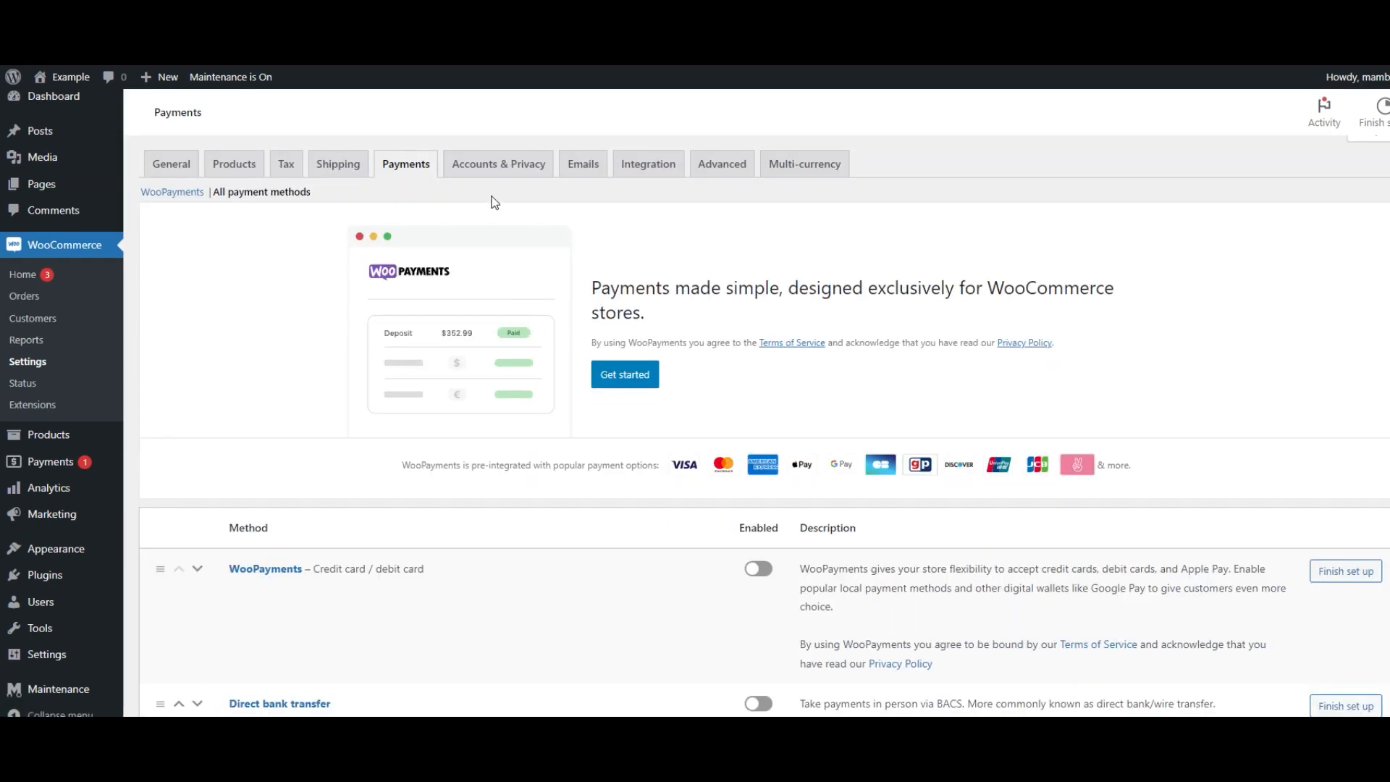
pyautogui.click(498, 167)
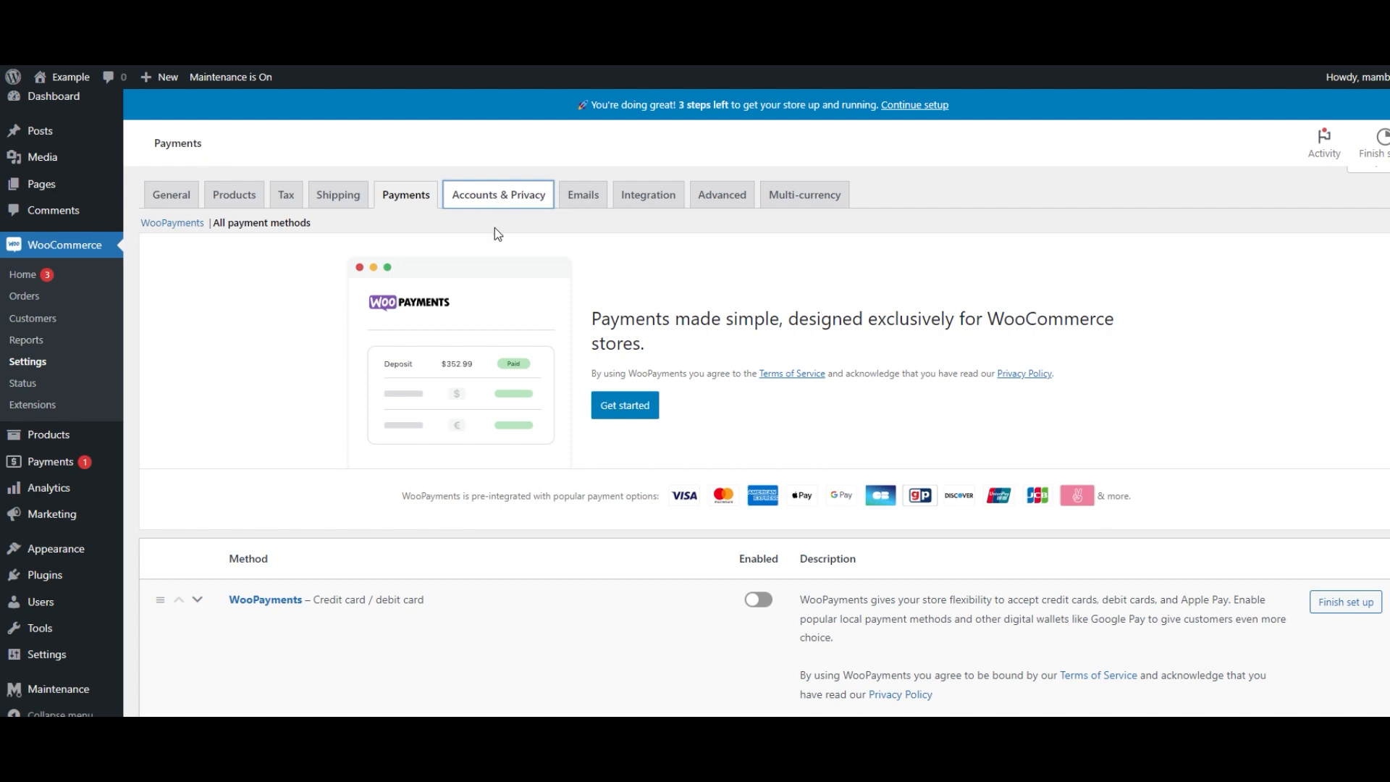
pyautogui.scroll(-1, 497, 233)
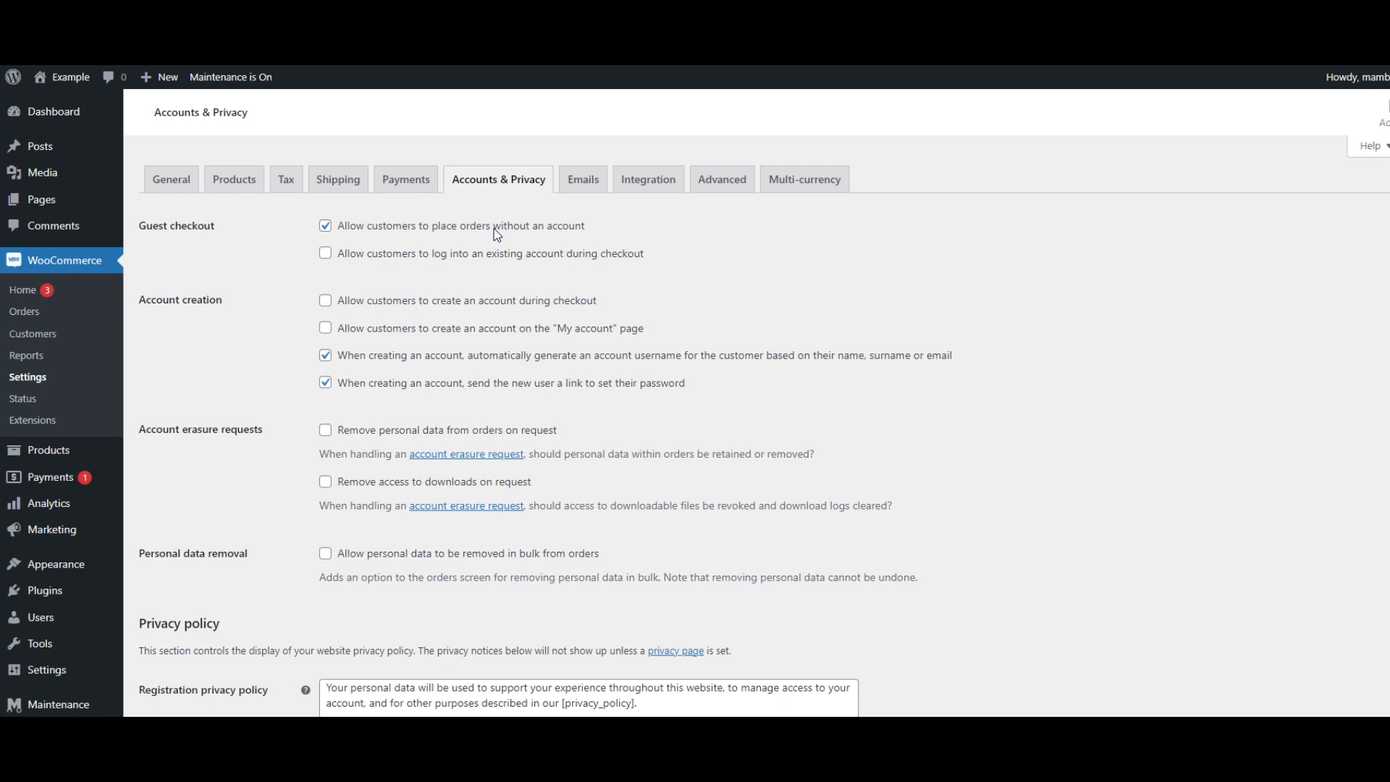
pyautogui.scroll(-5, 494, 229)
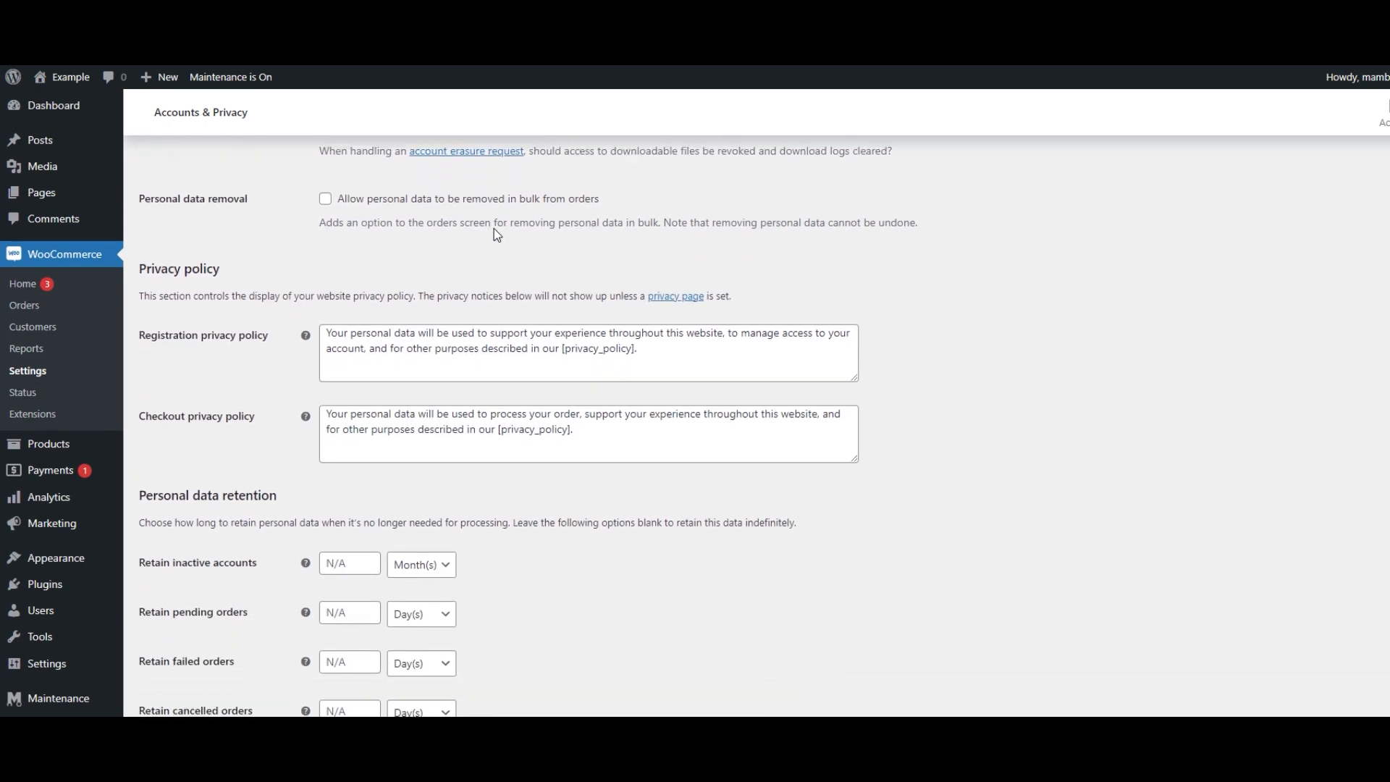
pyautogui.scroll(-2, 493, 228)
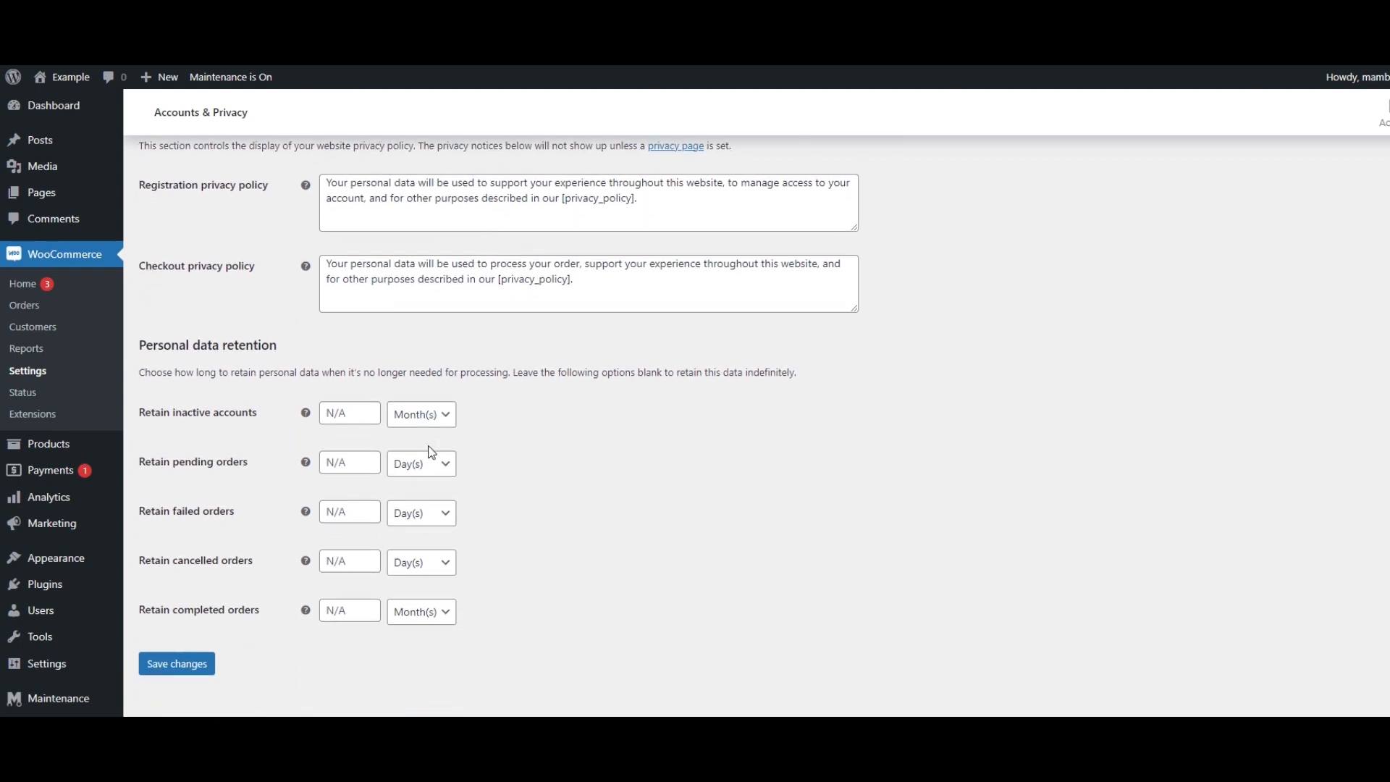
pyautogui.click(369, 510)
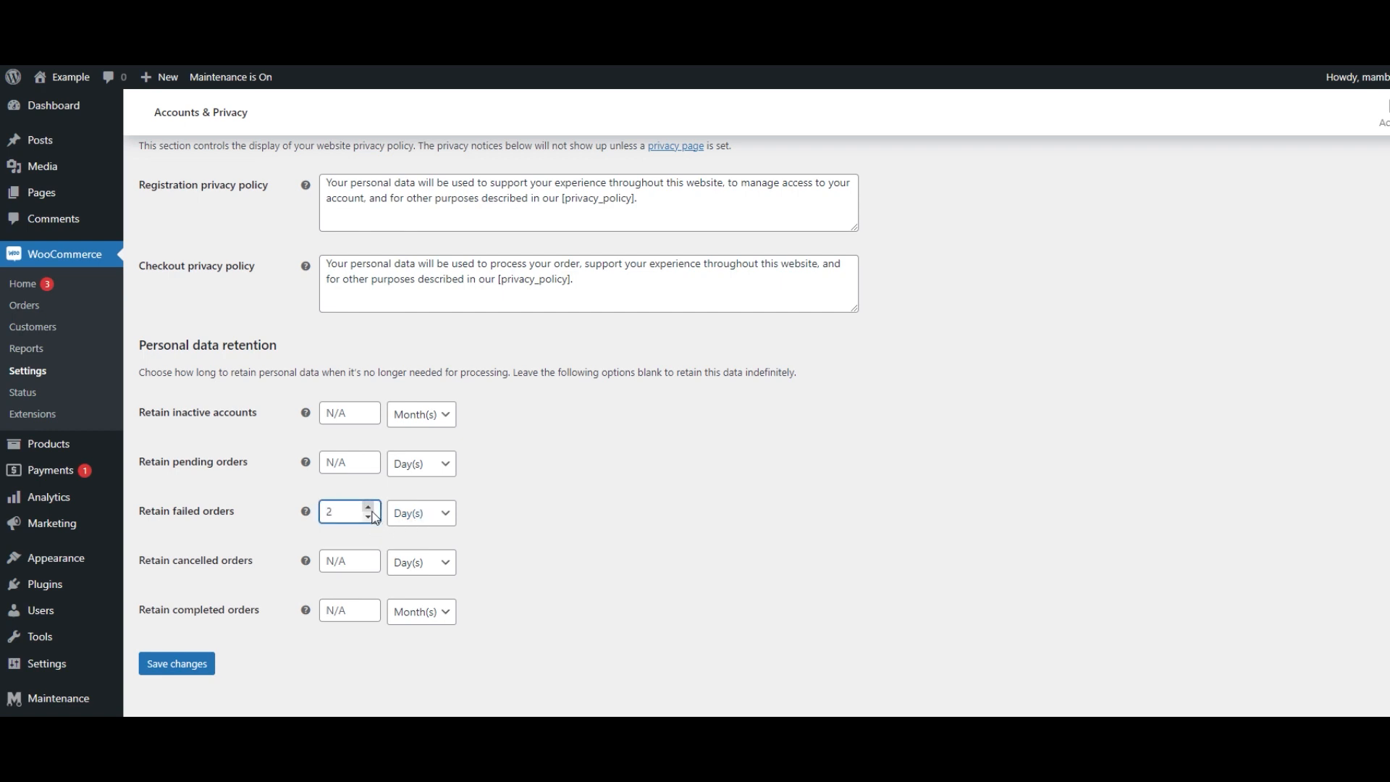
pyautogui.doubleClick(368, 557)
pyautogui.click(368, 557)
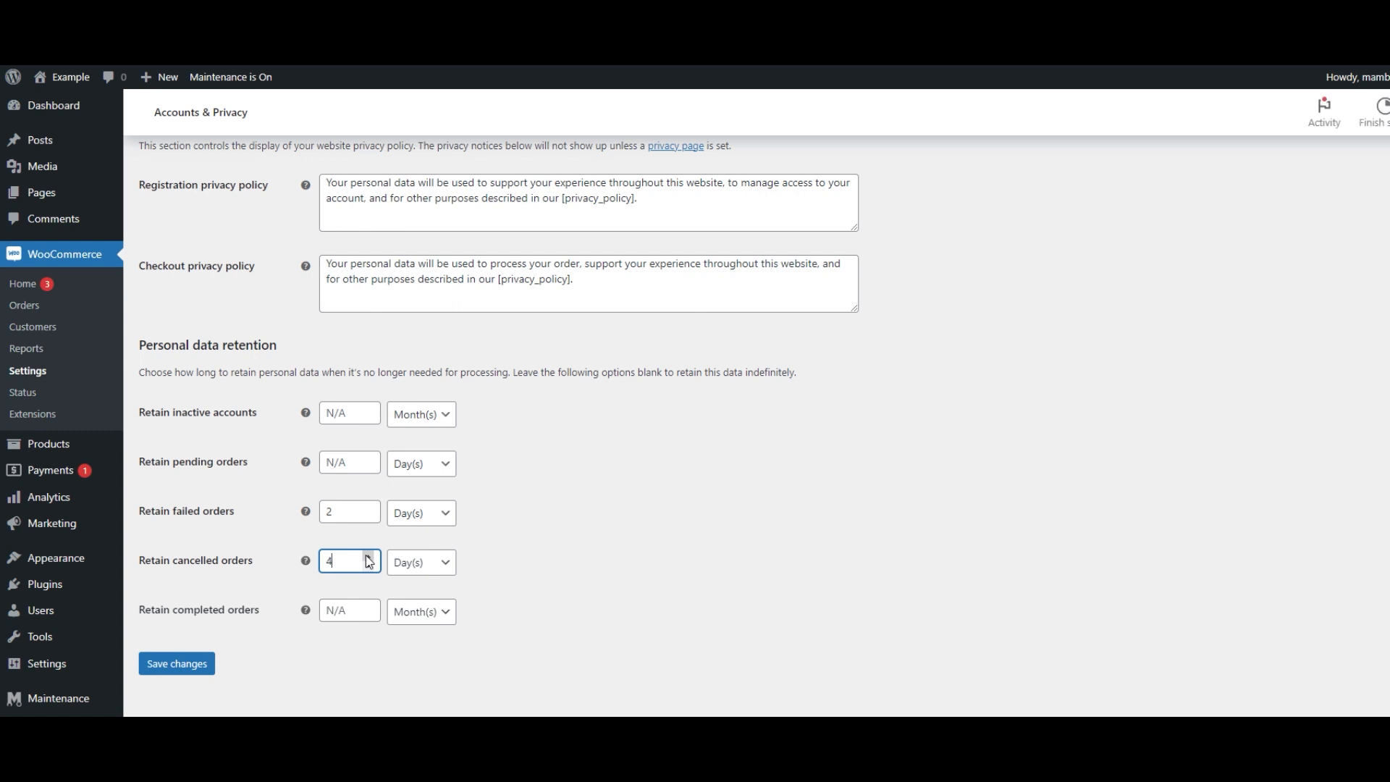
pyautogui.click(368, 607)
pyautogui.click(369, 607)
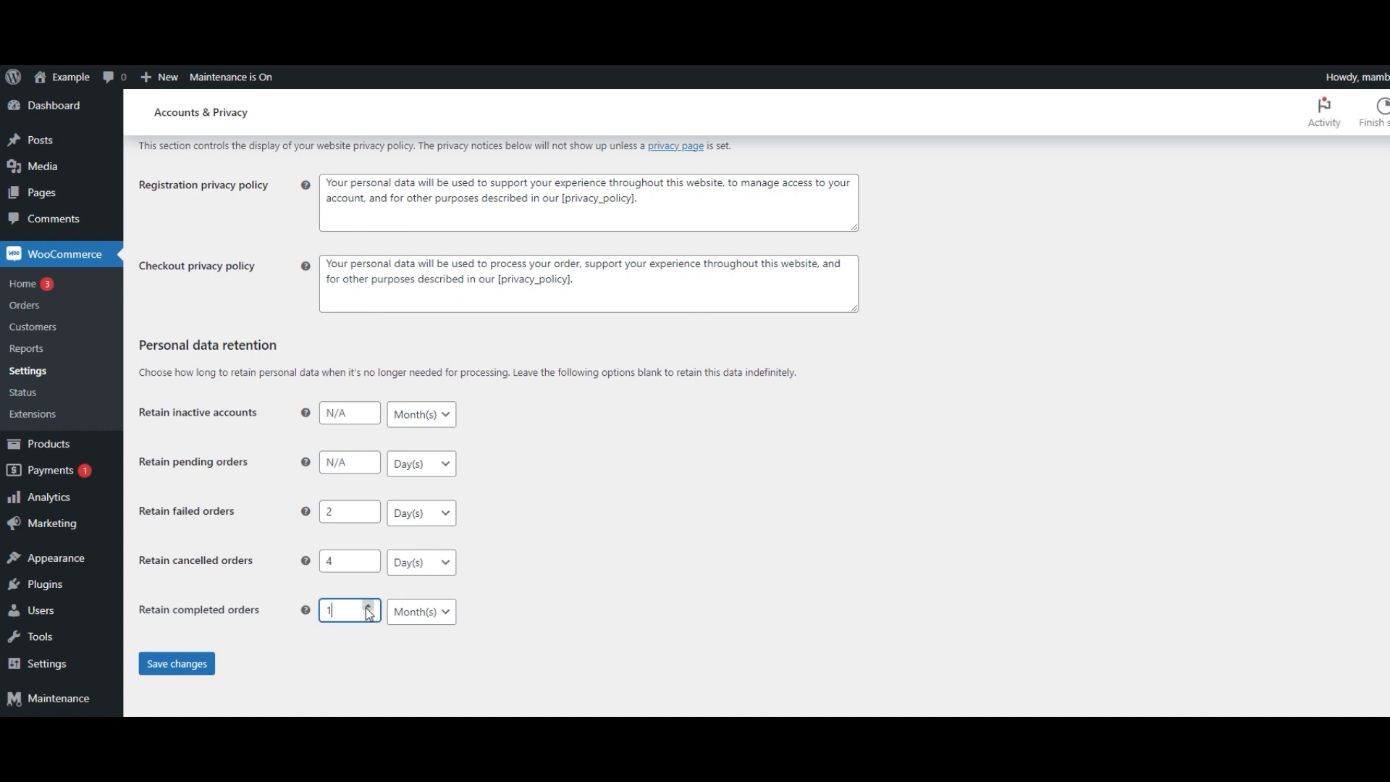
pyautogui.click(368, 607)
pyautogui.click(369, 636)
pyautogui.click(368, 636)
pyautogui.click(368, 636)
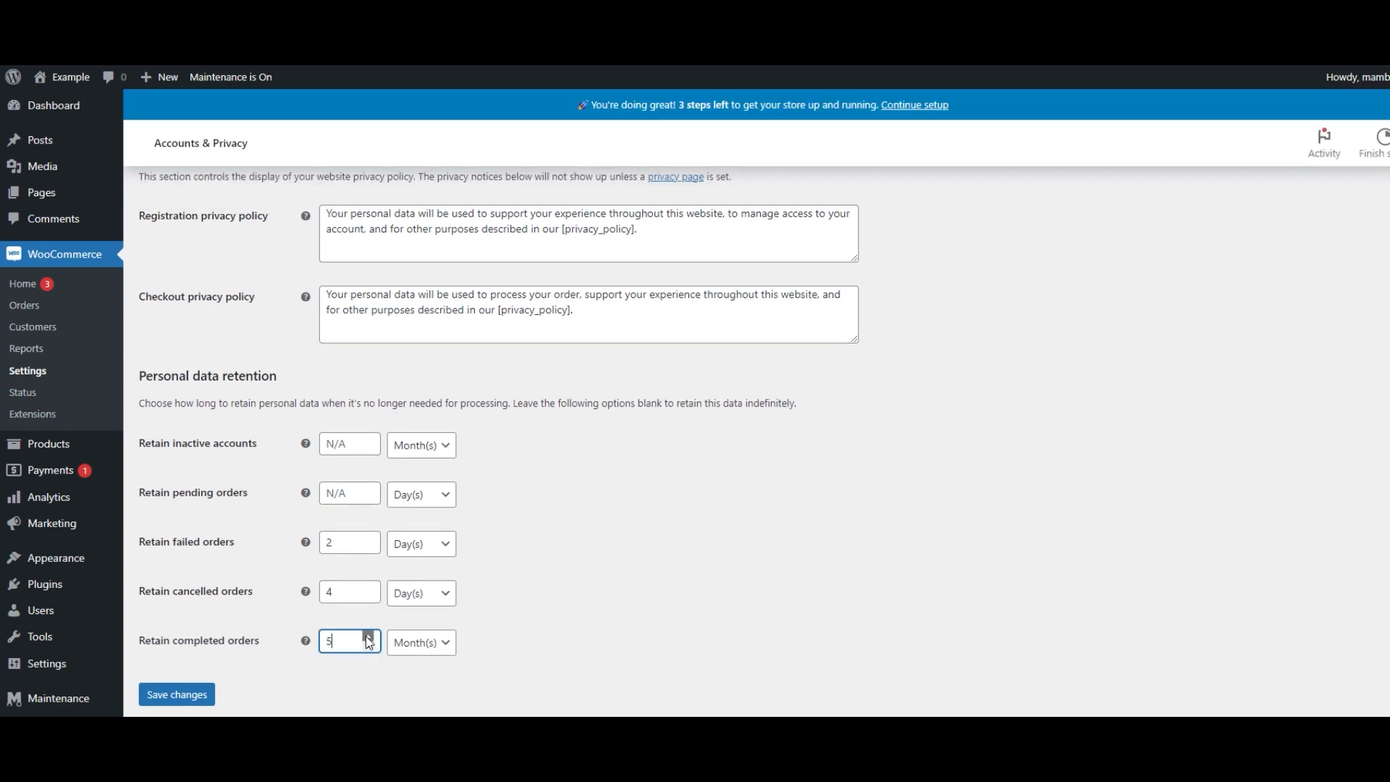
pyautogui.click(368, 636)
pyautogui.click(368, 636)
pyautogui.click(368, 636)
pyautogui.click(435, 642)
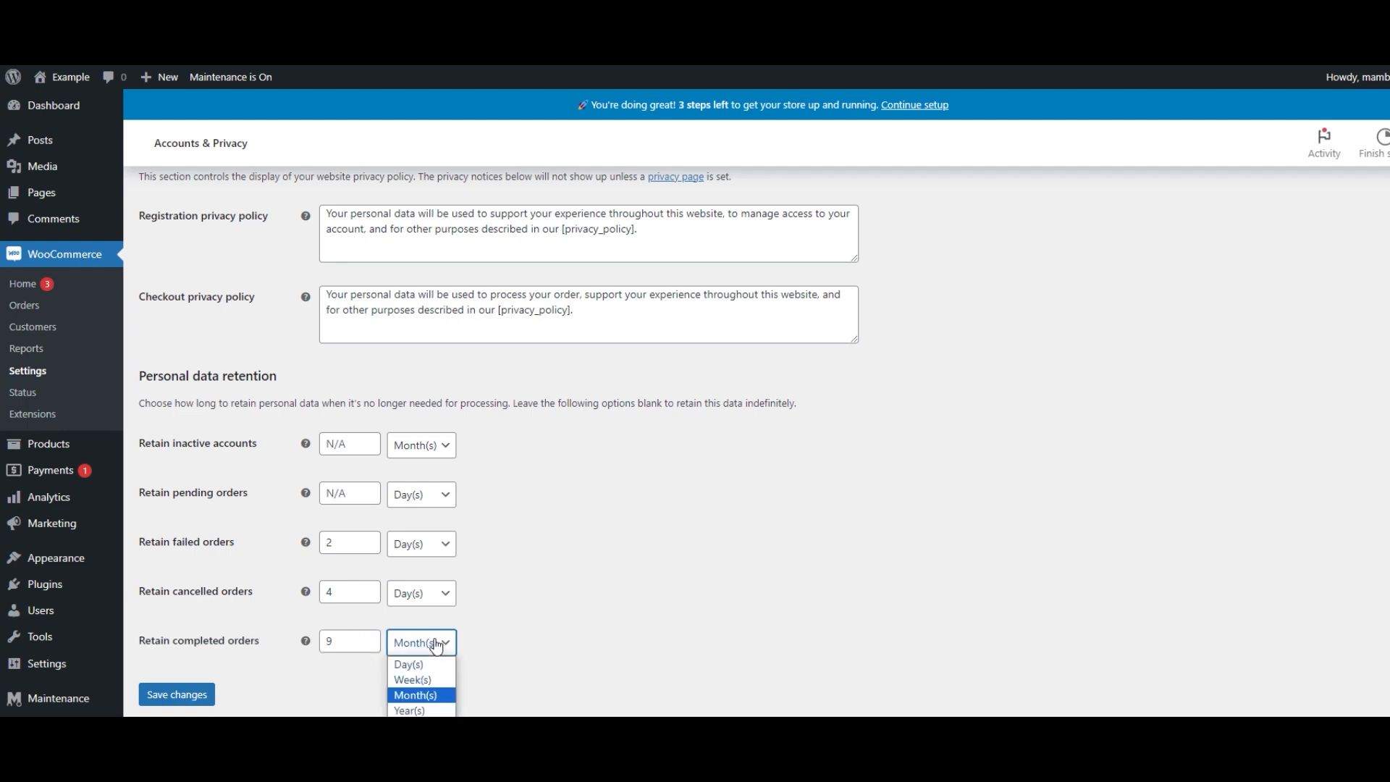
pyautogui.click(471, 643)
pyautogui.click(176, 694)
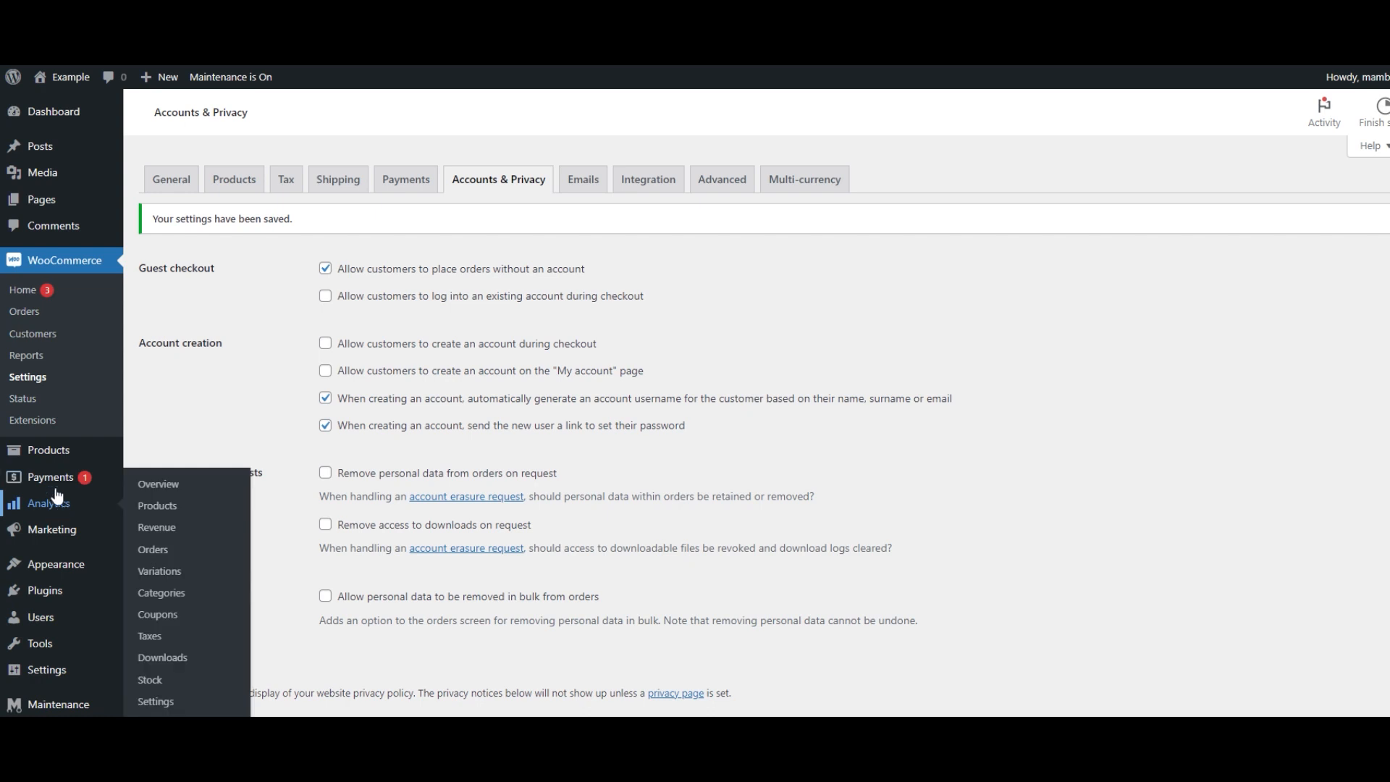
# - Search new plugins for pdf and install PDF Invoices & Packing Slips for WooCommerce
pyautogui.moveTo(55, 454)
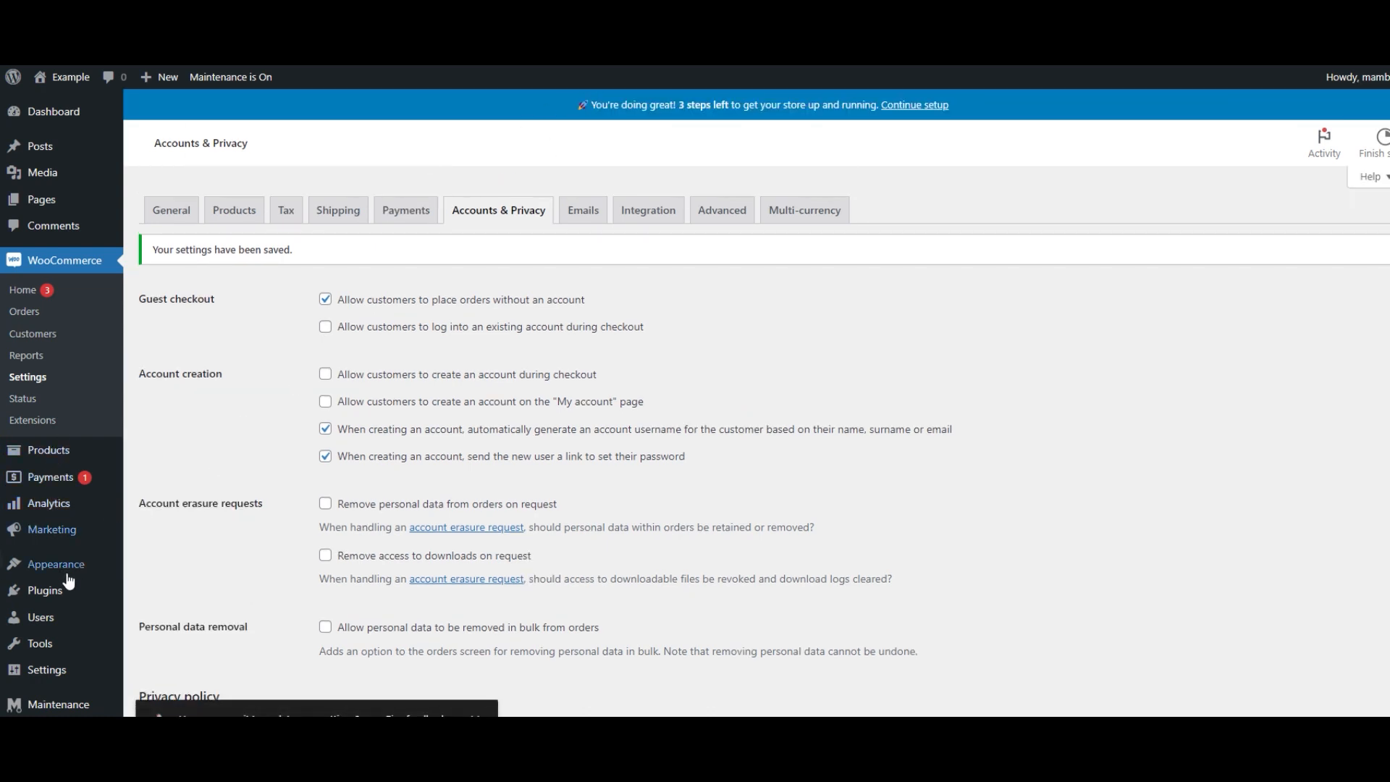
pyautogui.moveTo(64, 590)
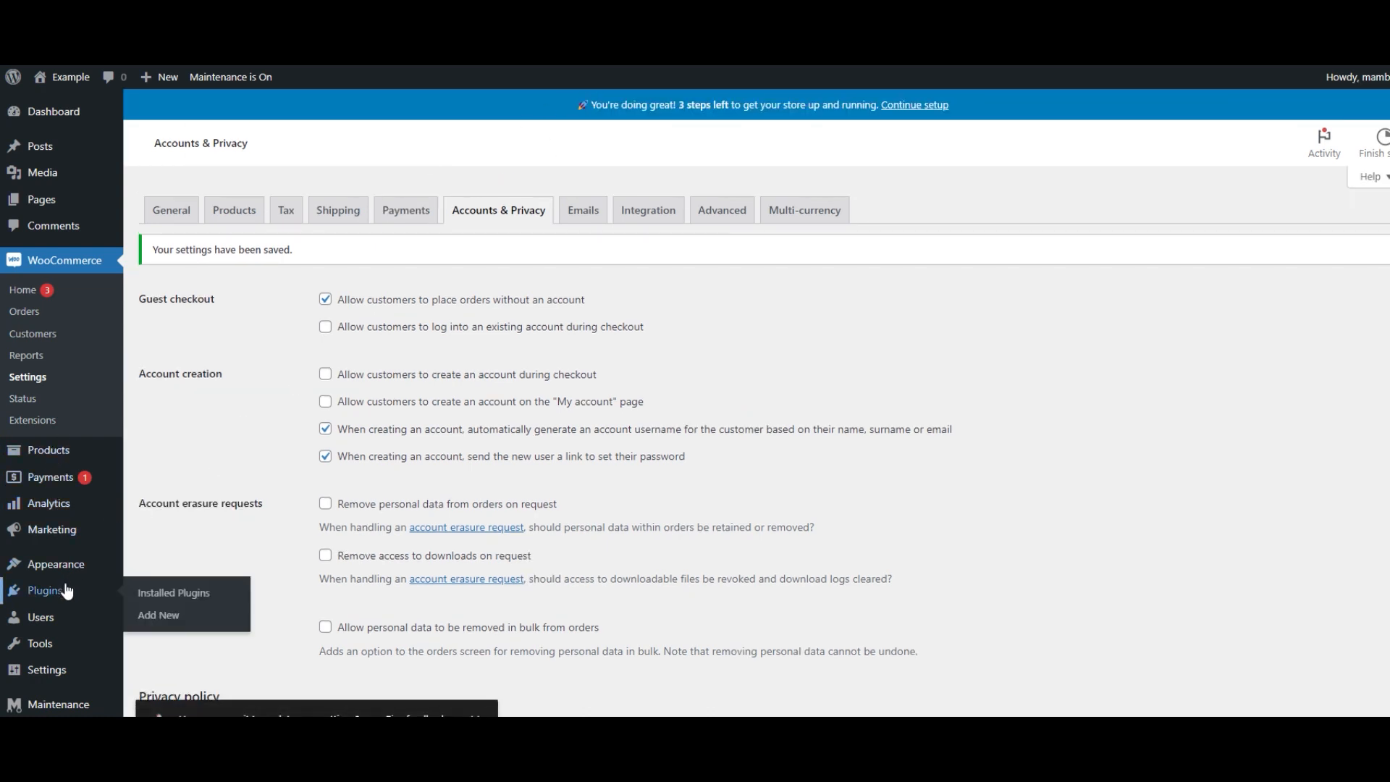
pyautogui.click(149, 617)
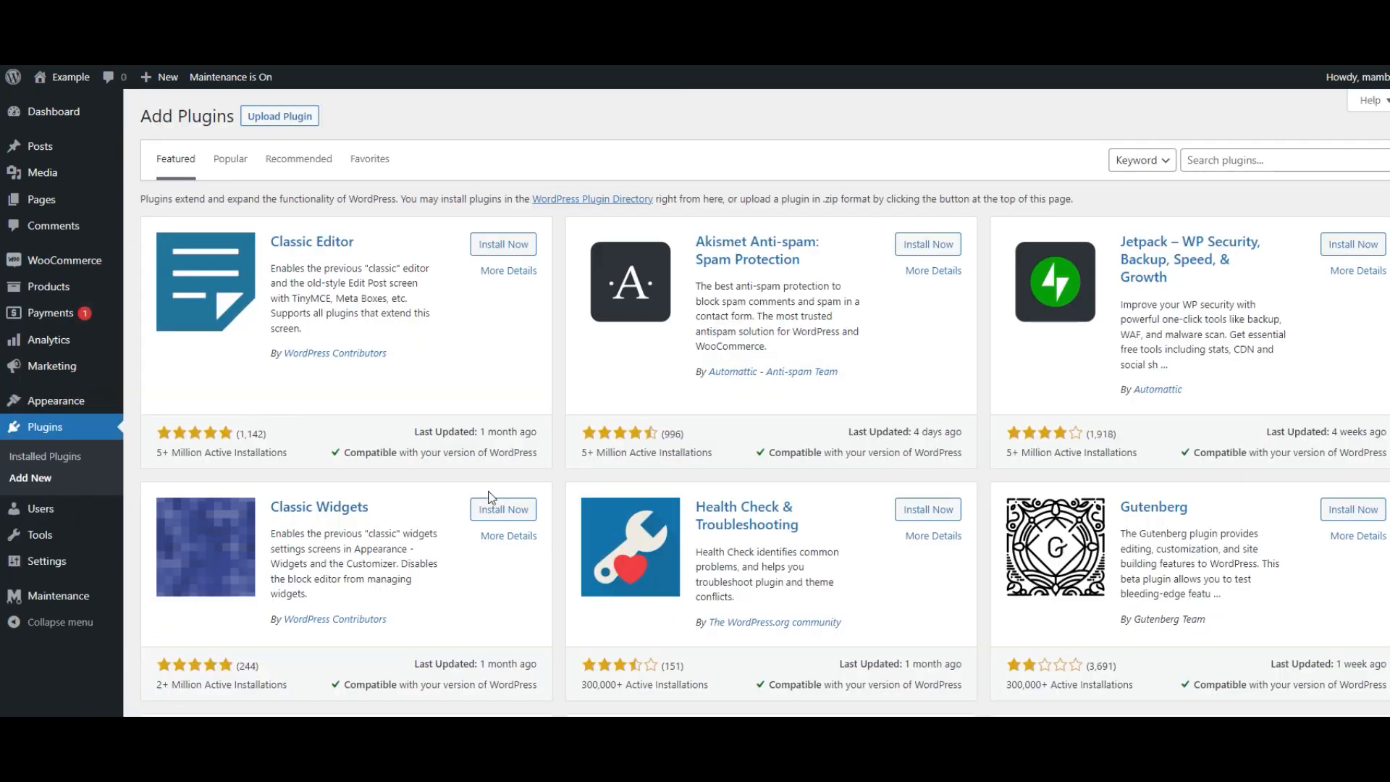
pyautogui.click(1211, 161)
pyautogui.write('pdf')
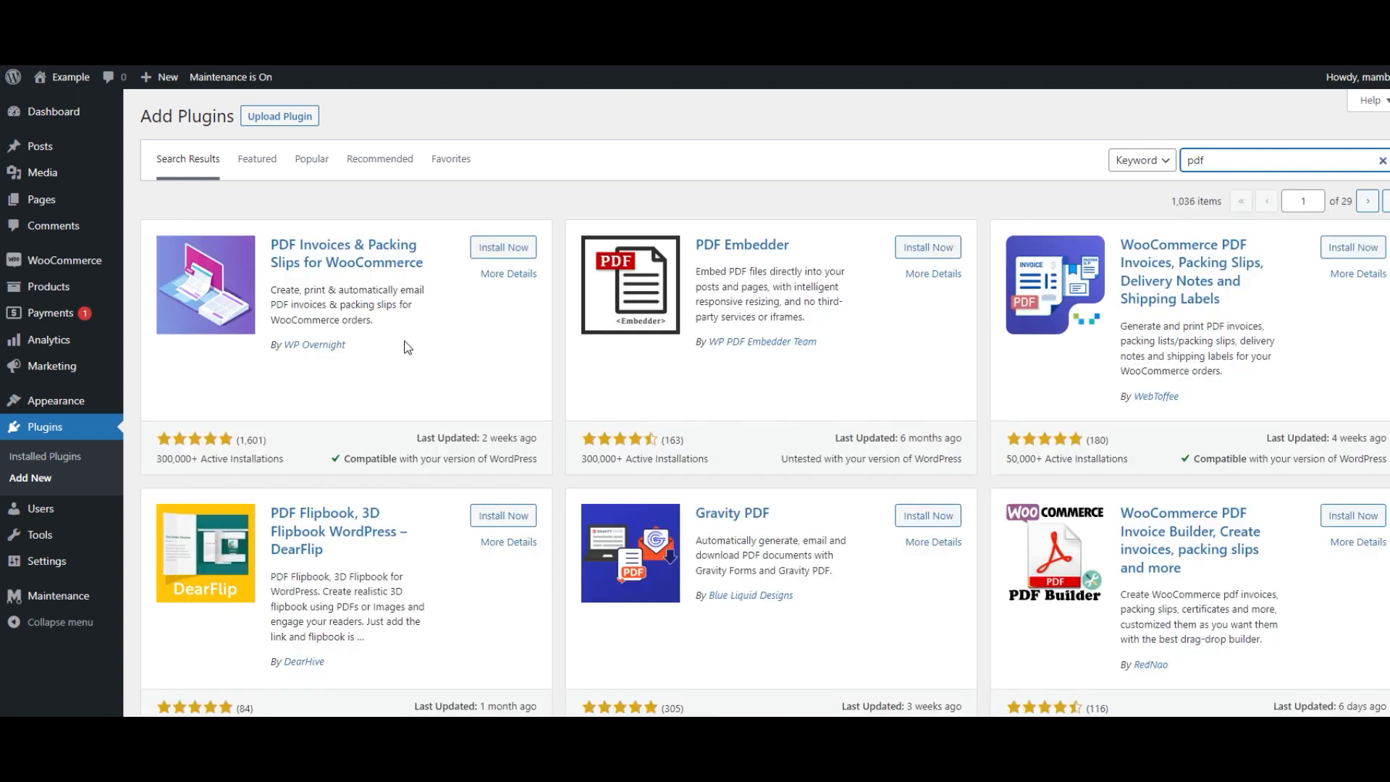
pyautogui.click(501, 250)
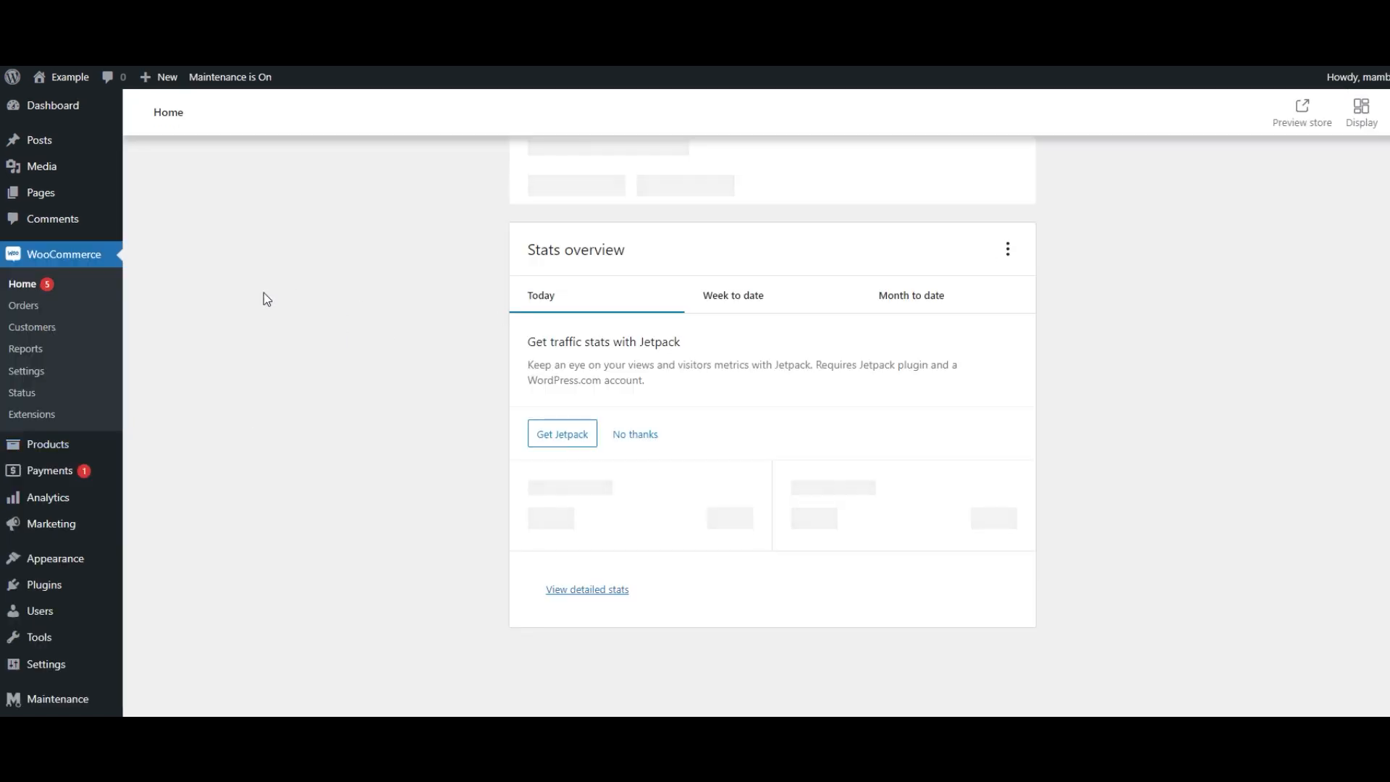
pyautogui.moveTo(61, 562)
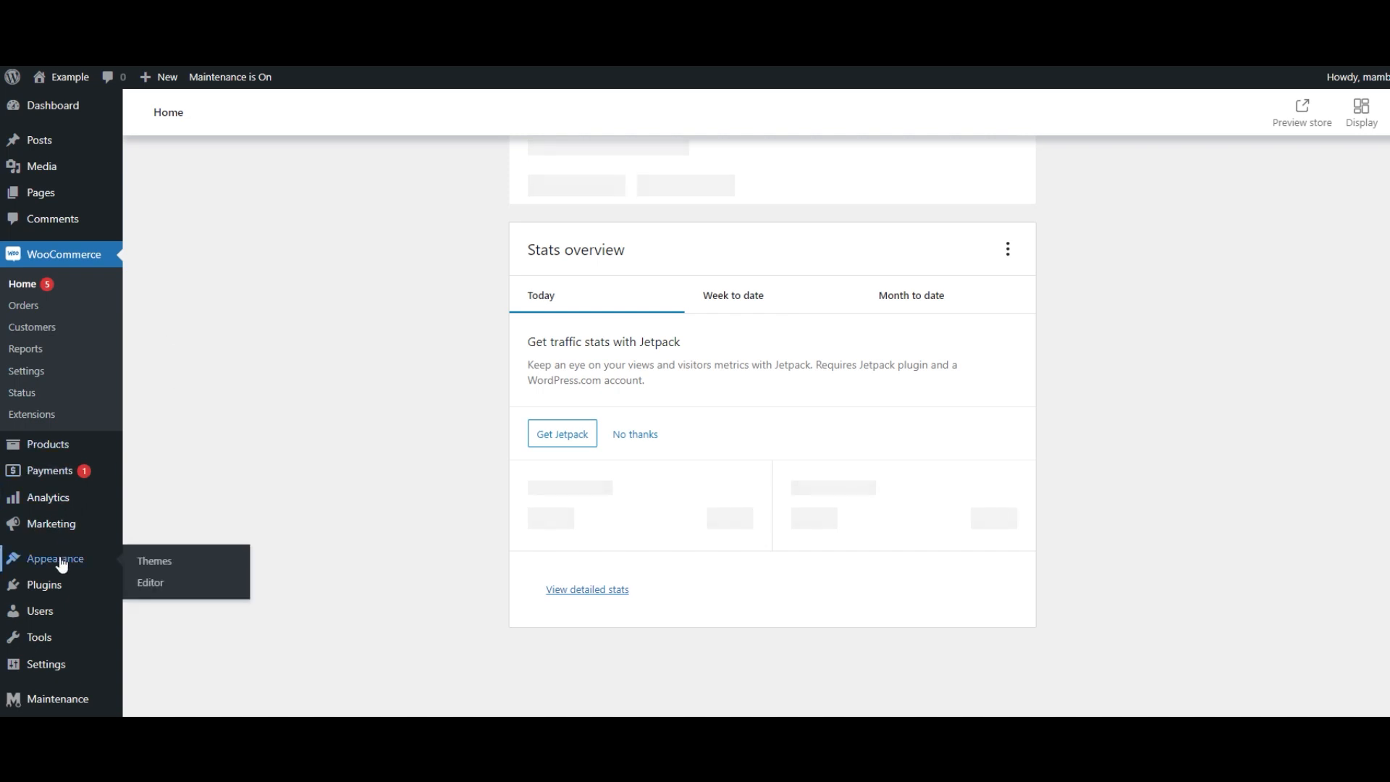
# - Open the theme library for adding new themes and browse the popular themes
pyautogui.click(153, 561)
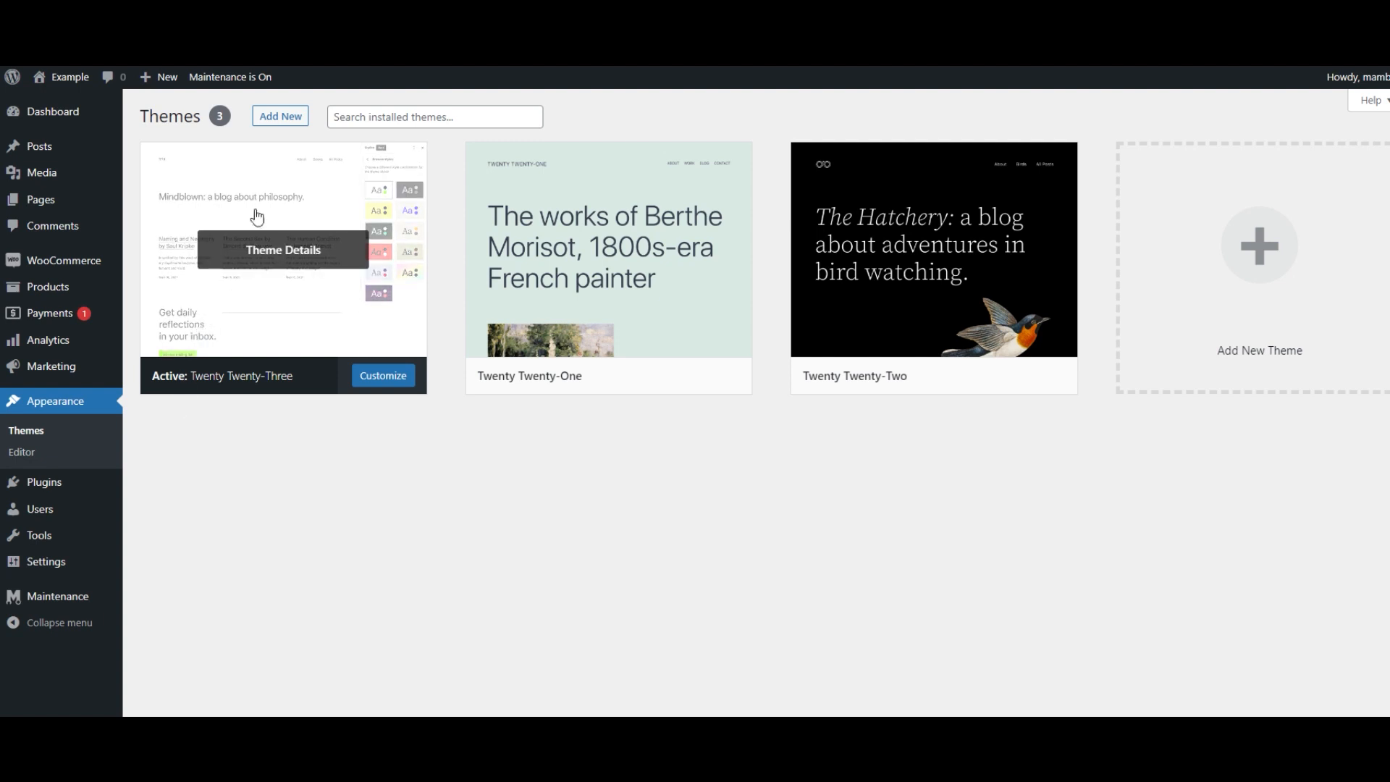
pyautogui.click(293, 121)
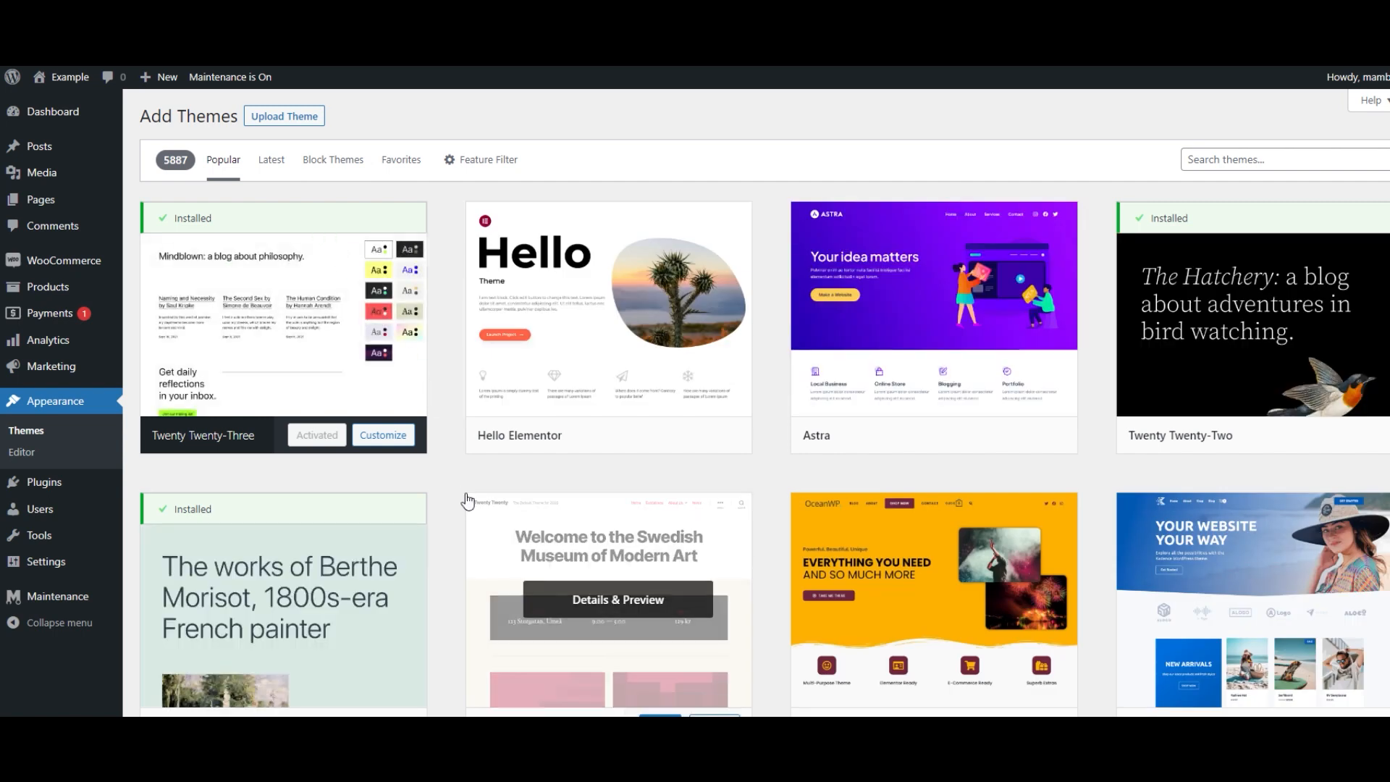
pyautogui.scroll(-4, 438, 505)
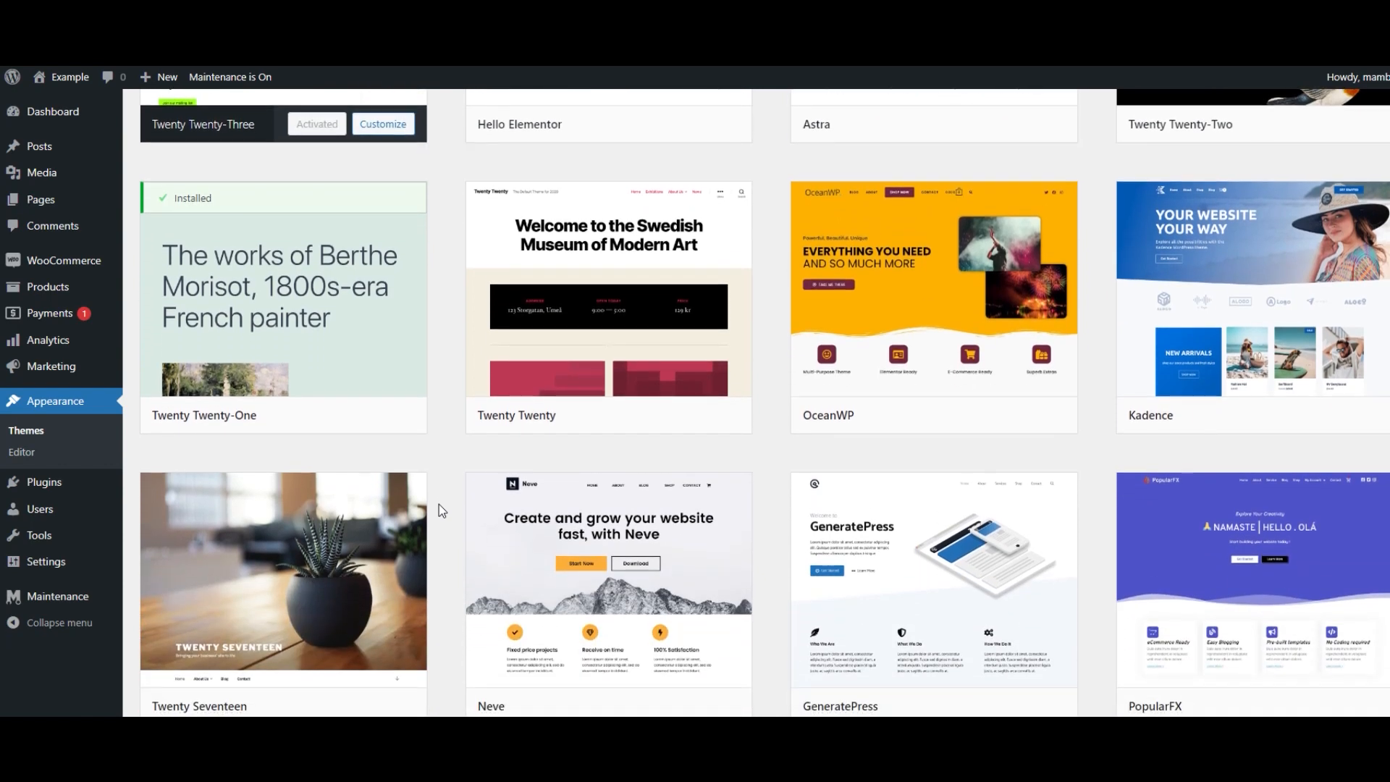
pyautogui.scroll(-5, 439, 504)
pyautogui.scroll(-5, 439, 504)
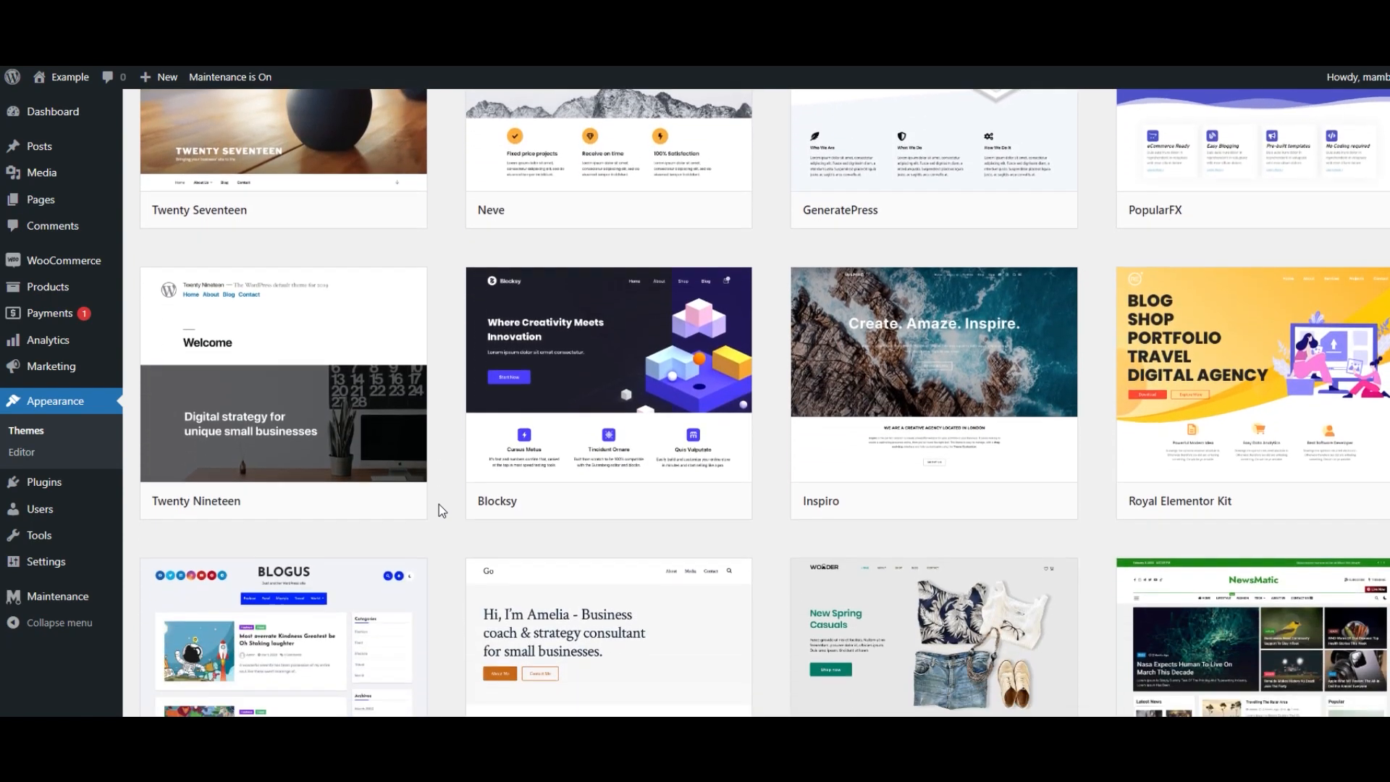
pyautogui.scroll(-4, 439, 504)
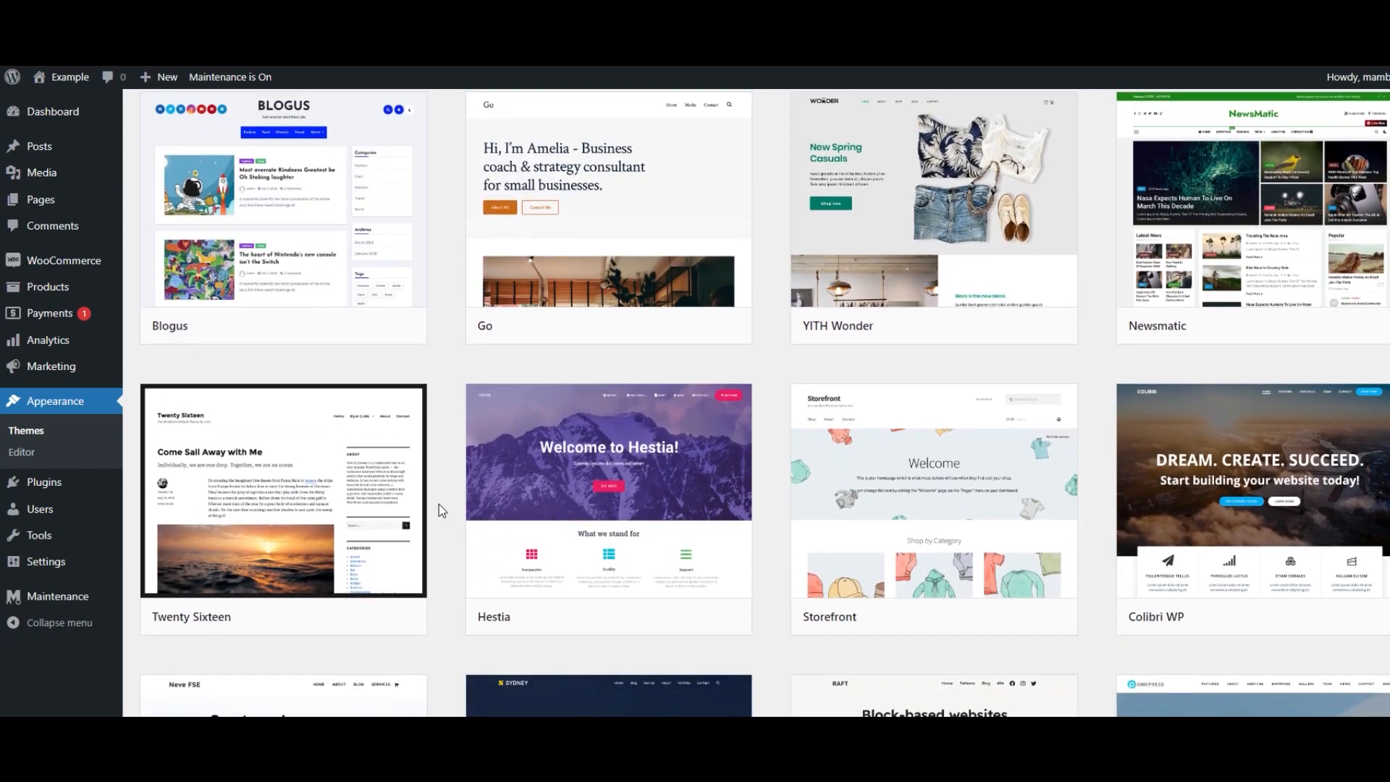
pyautogui.scroll(-3, 439, 504)
pyautogui.scroll(15, 439, 503)
pyautogui.scroll(5, 437, 505)
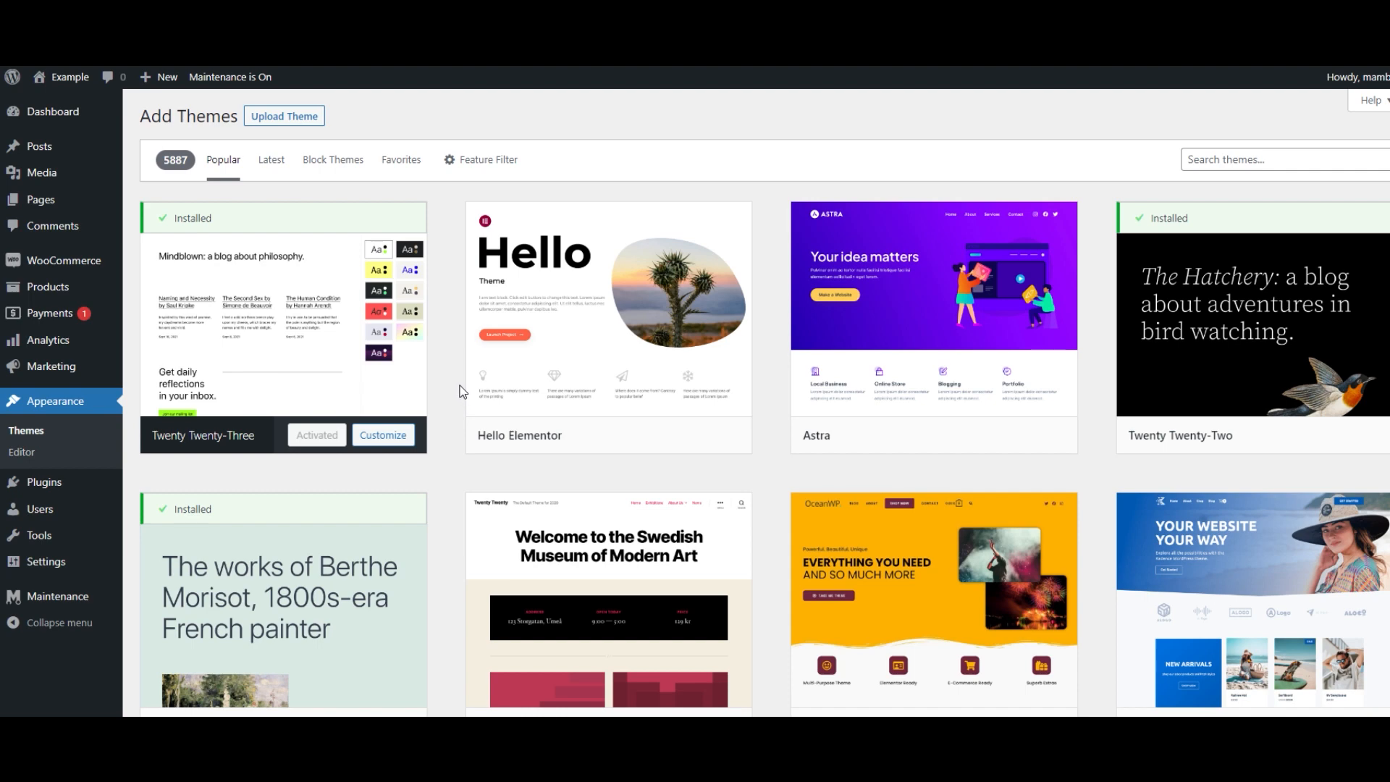
# - Filter the theme library by the E-Commerce subject and browse the filtered themes
pyautogui.click(475, 163)
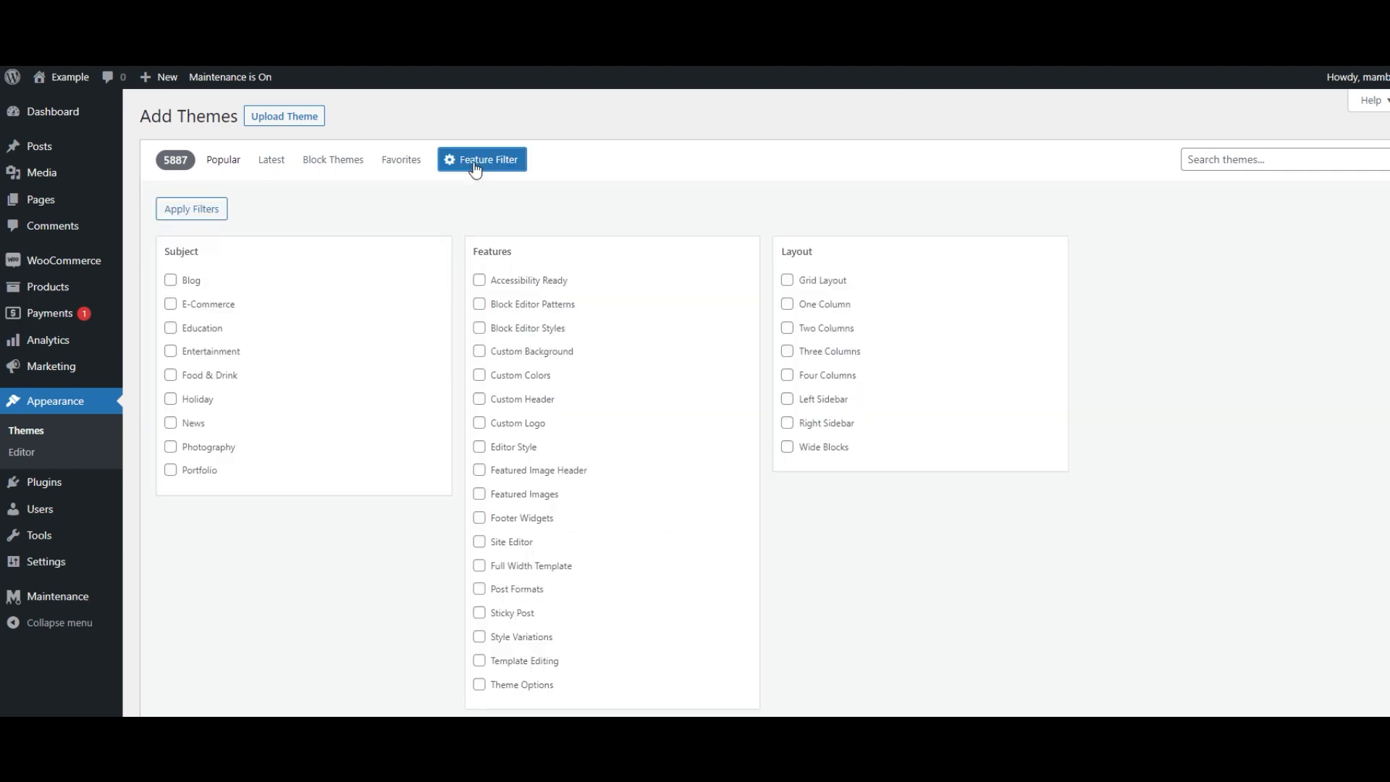
pyautogui.click(171, 304)
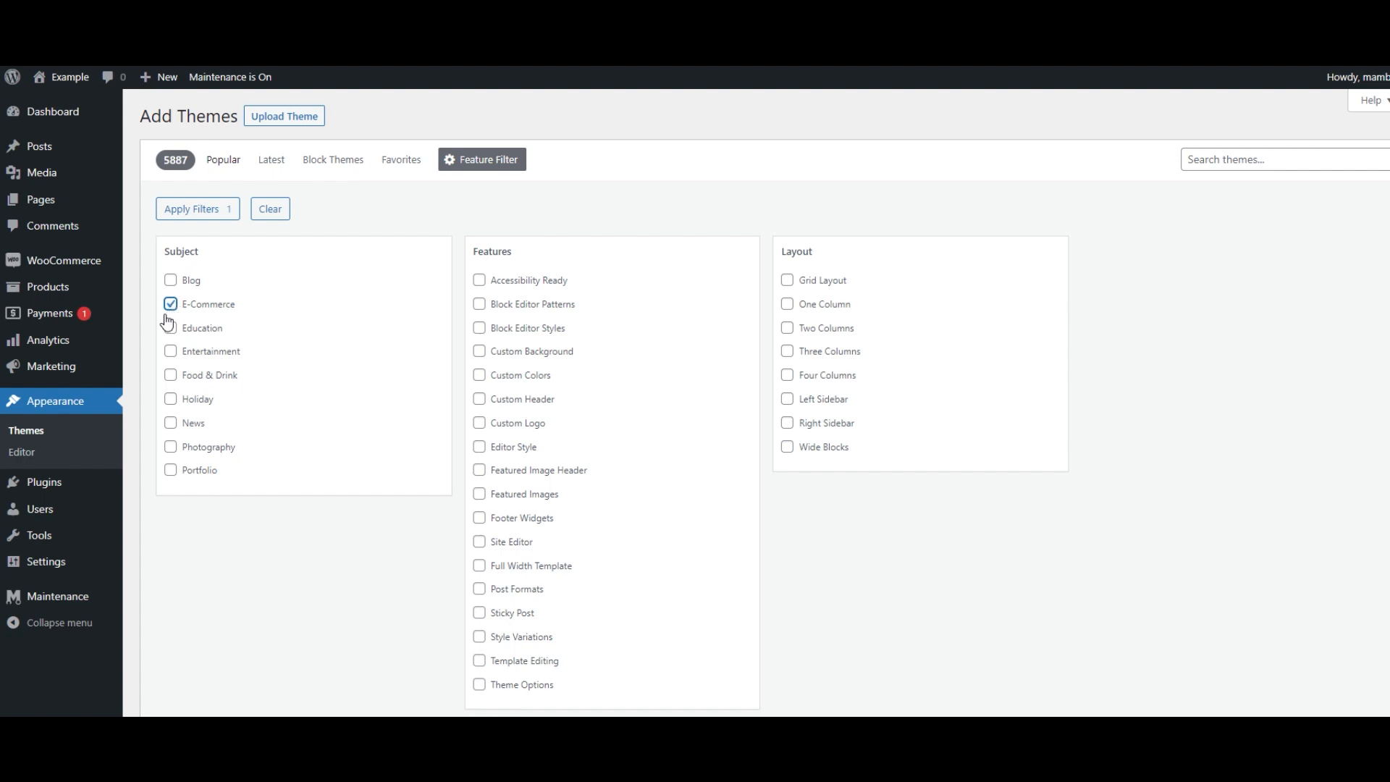
pyautogui.click(209, 210)
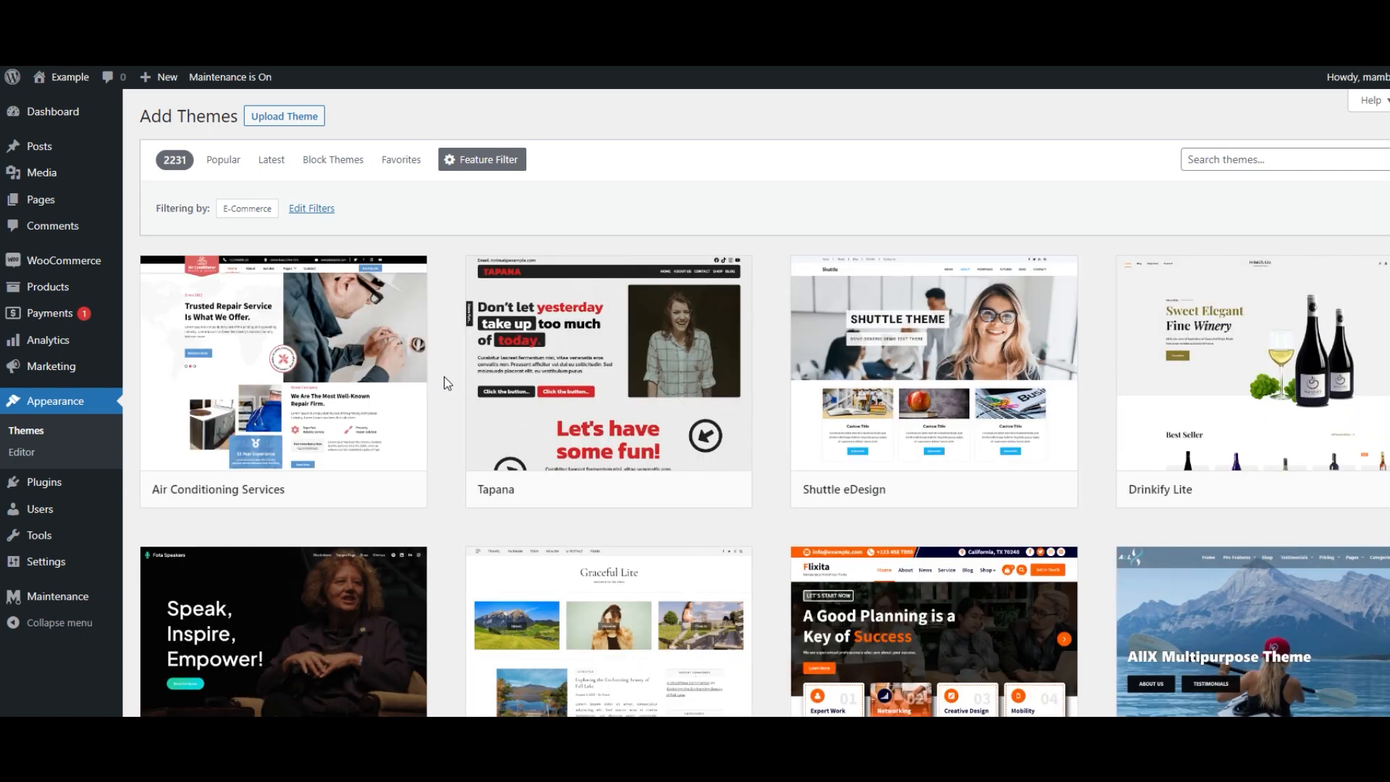
pyautogui.scroll(-1, 441, 369)
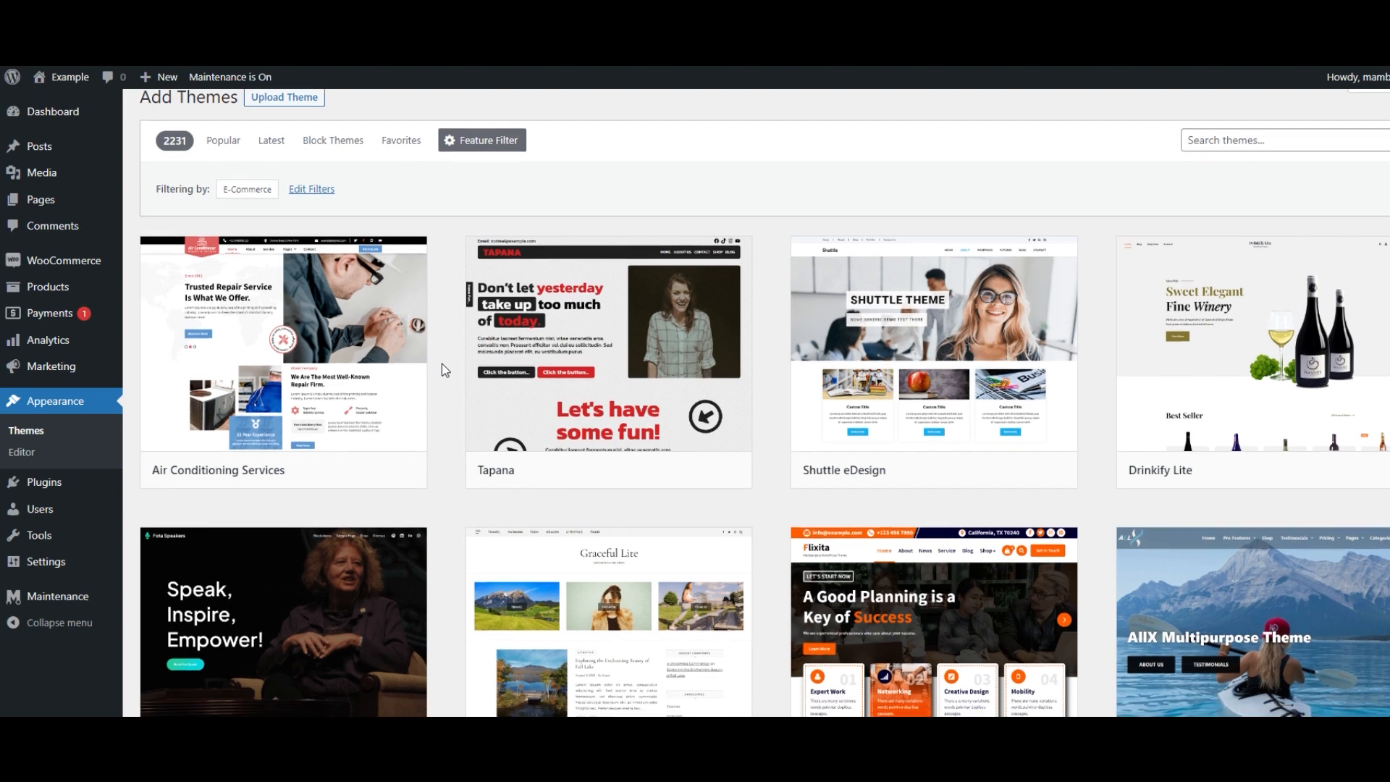
pyautogui.scroll(-2, 441, 363)
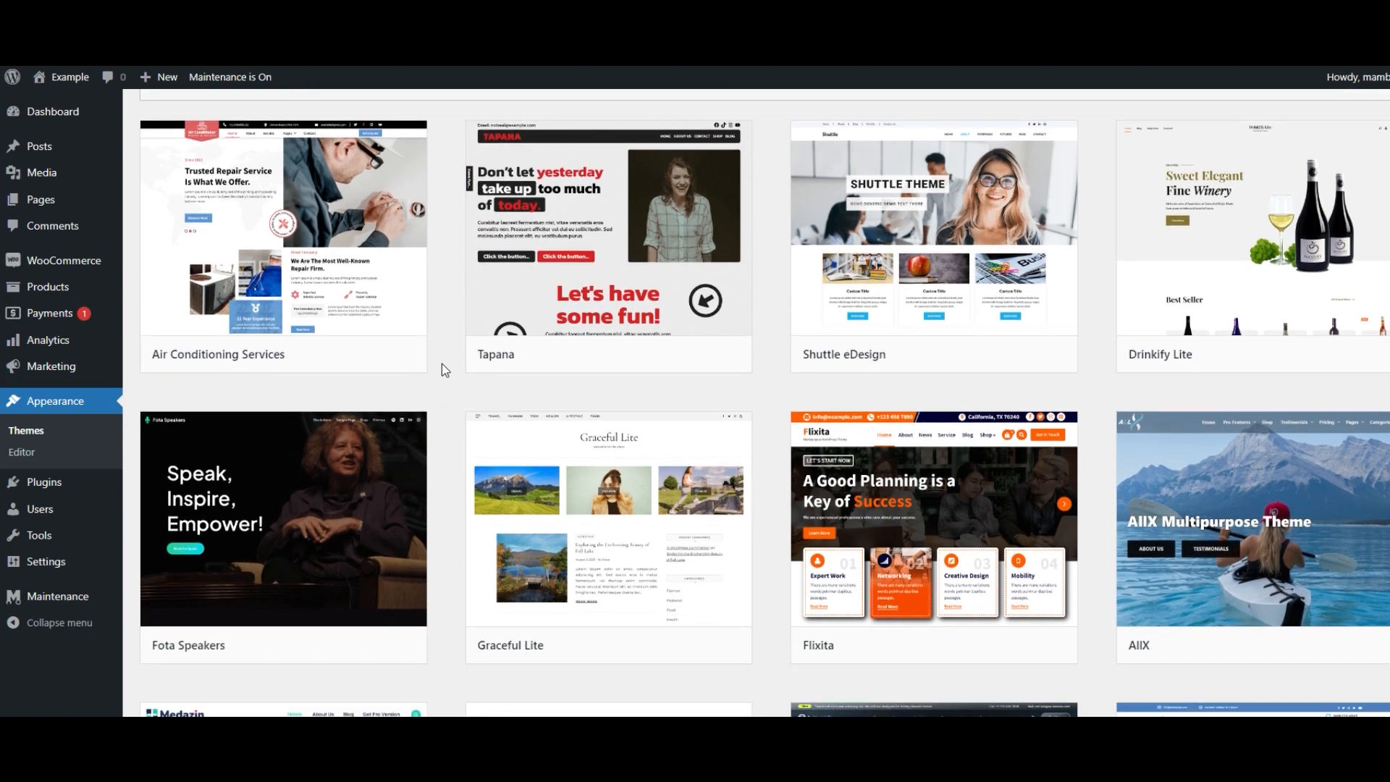
pyautogui.scroll(-5, 442, 363)
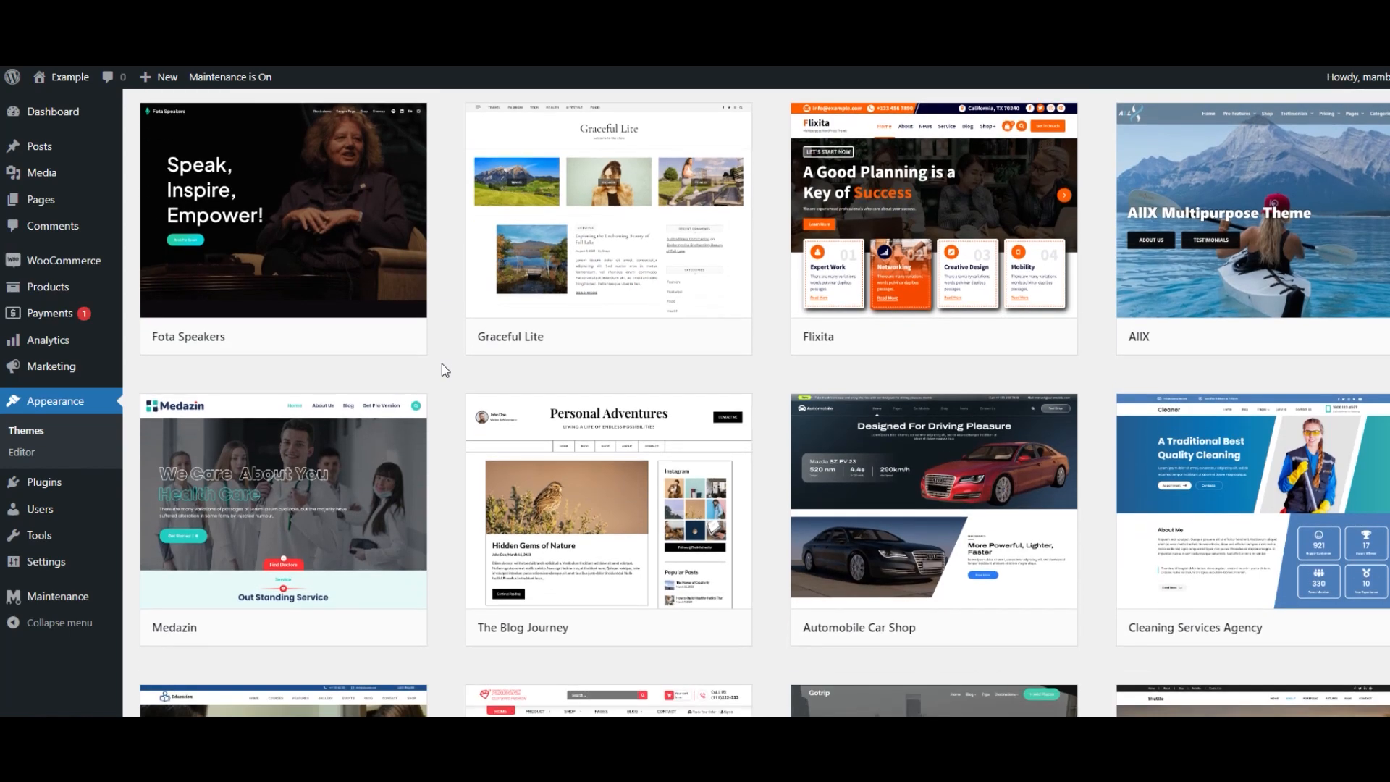
pyautogui.scroll(-3, 445, 369)
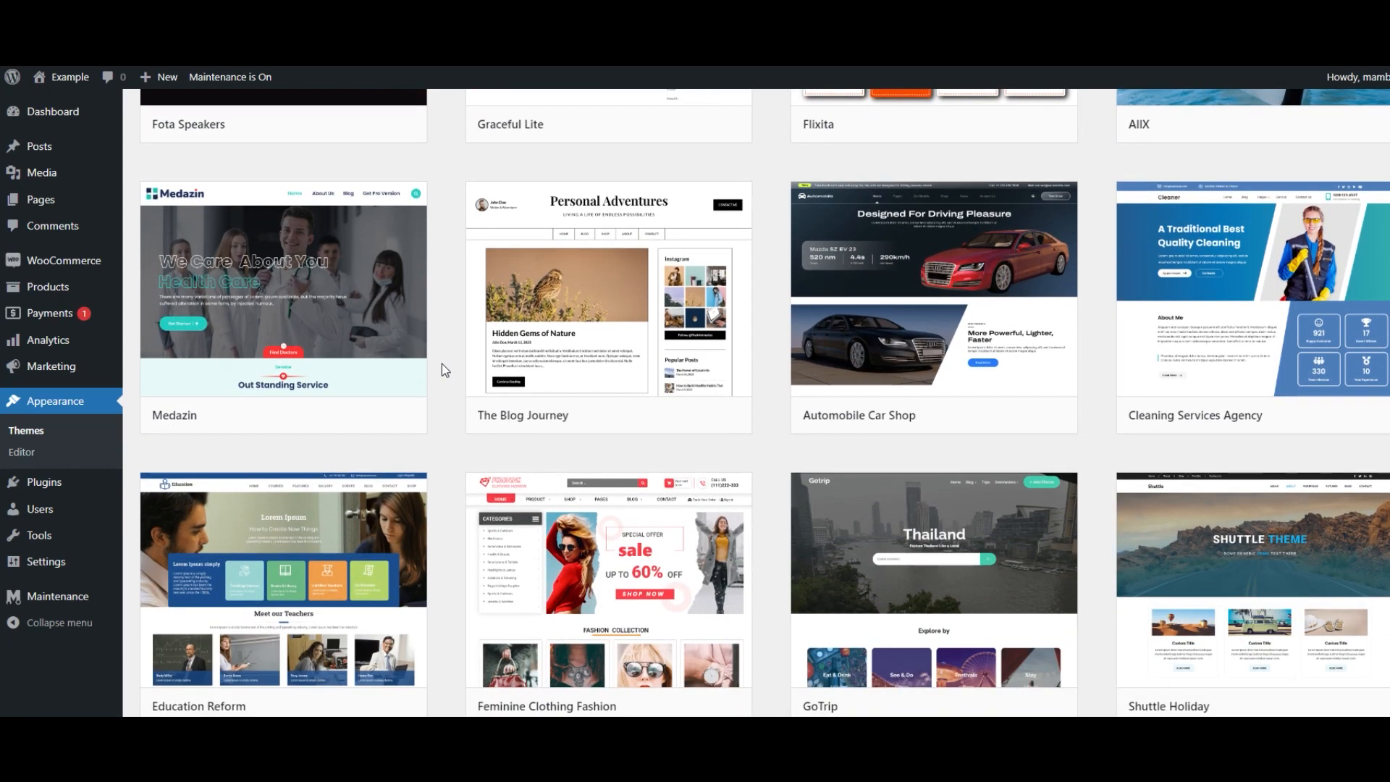
pyautogui.scroll(-5, 442, 364)
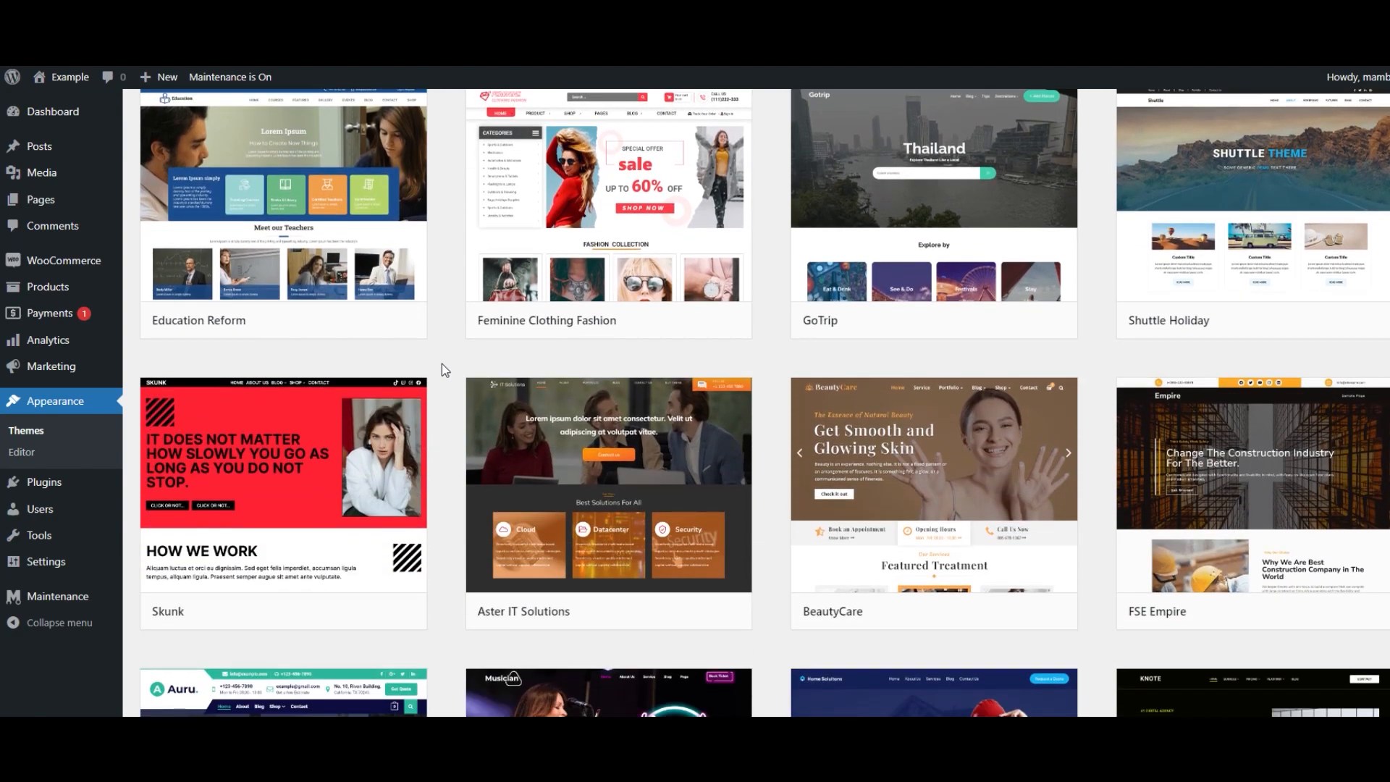
pyautogui.scroll(10, 442, 364)
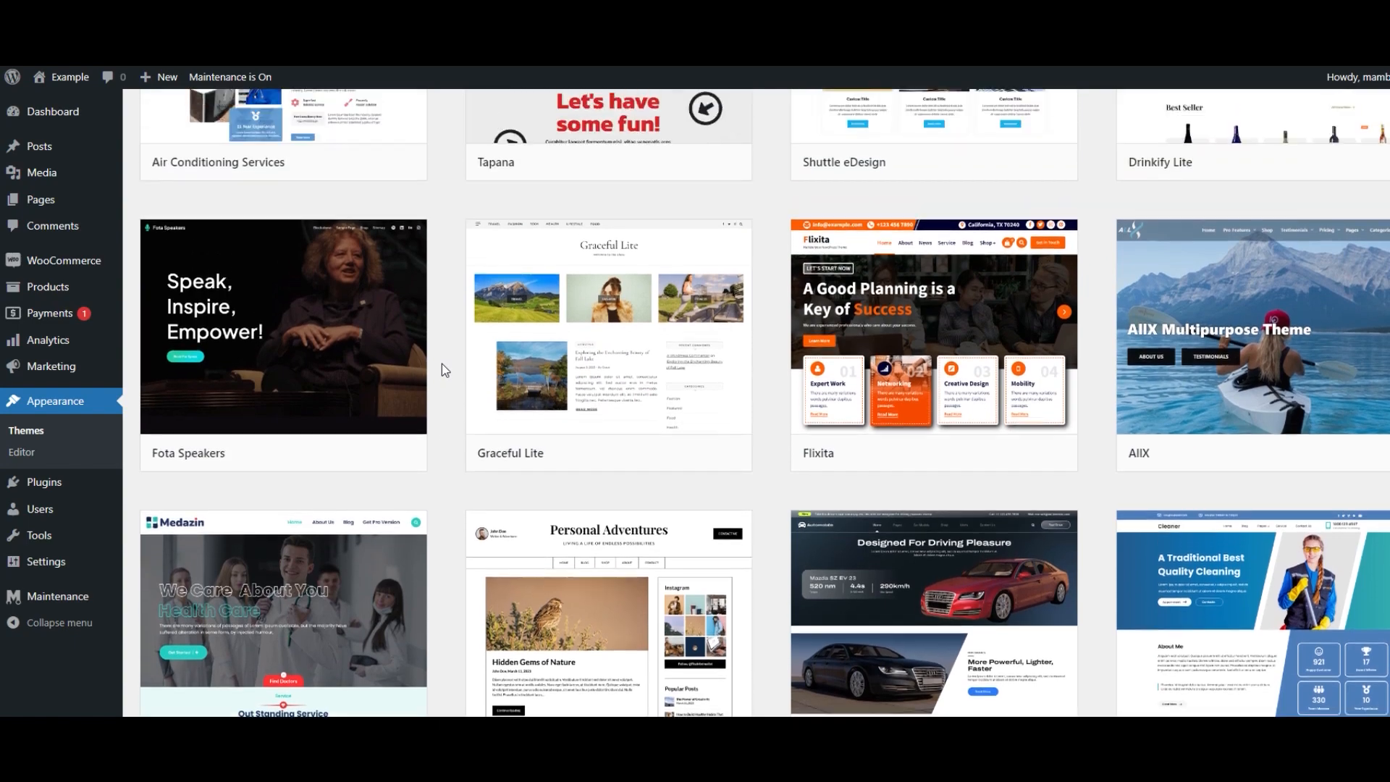
pyautogui.scroll(3, 442, 363)
pyautogui.scroll(2, 442, 363)
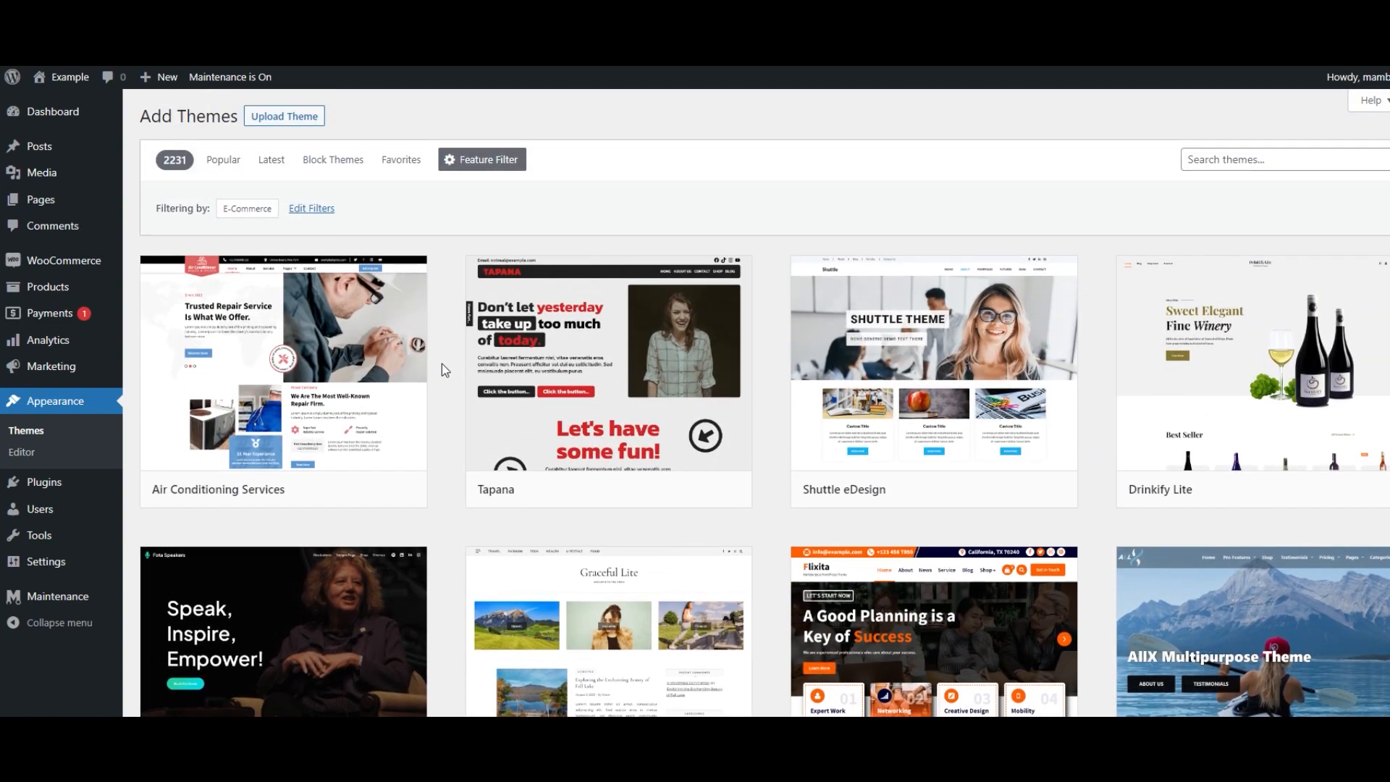
# - Preview the Drinkify Lite theme, scroll through its demo page, and close the preview
pyautogui.moveTo(1230, 383)
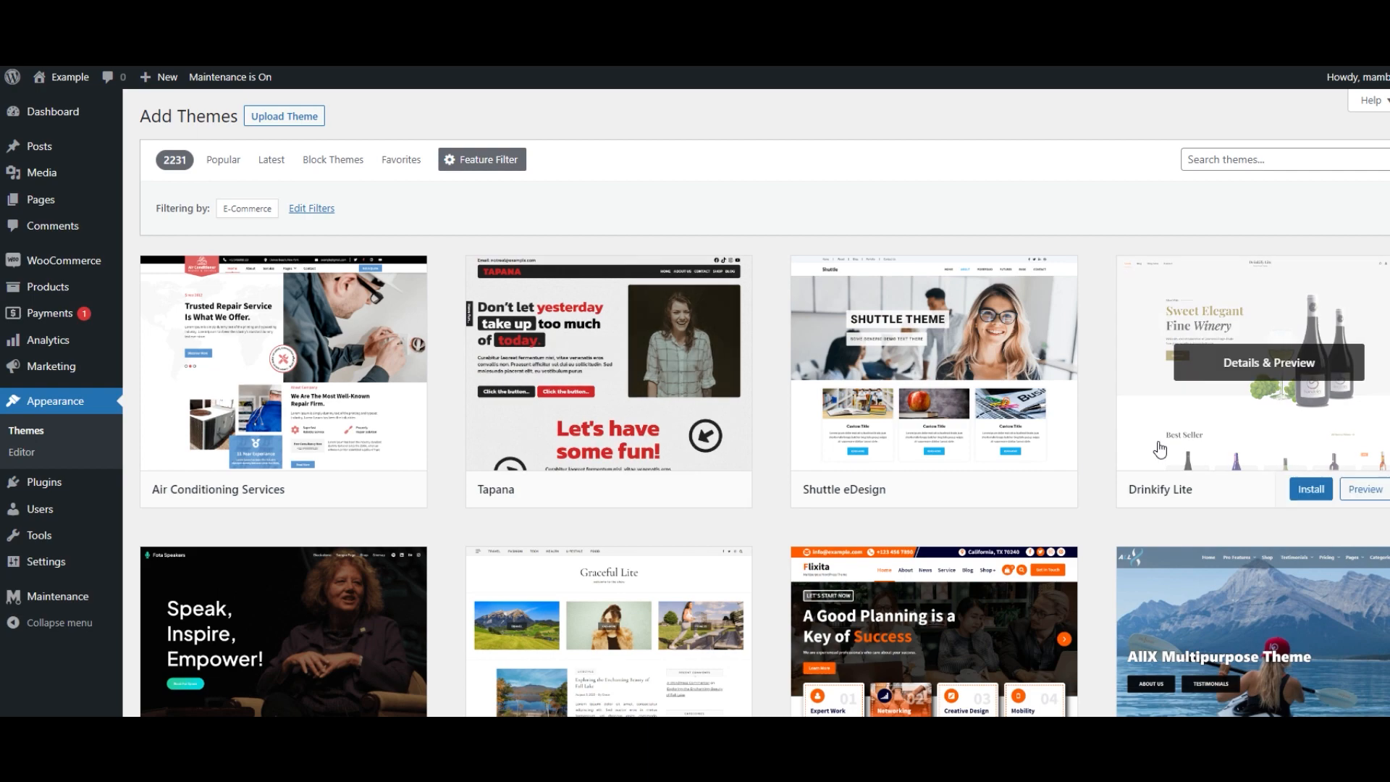
pyautogui.click(1227, 376)
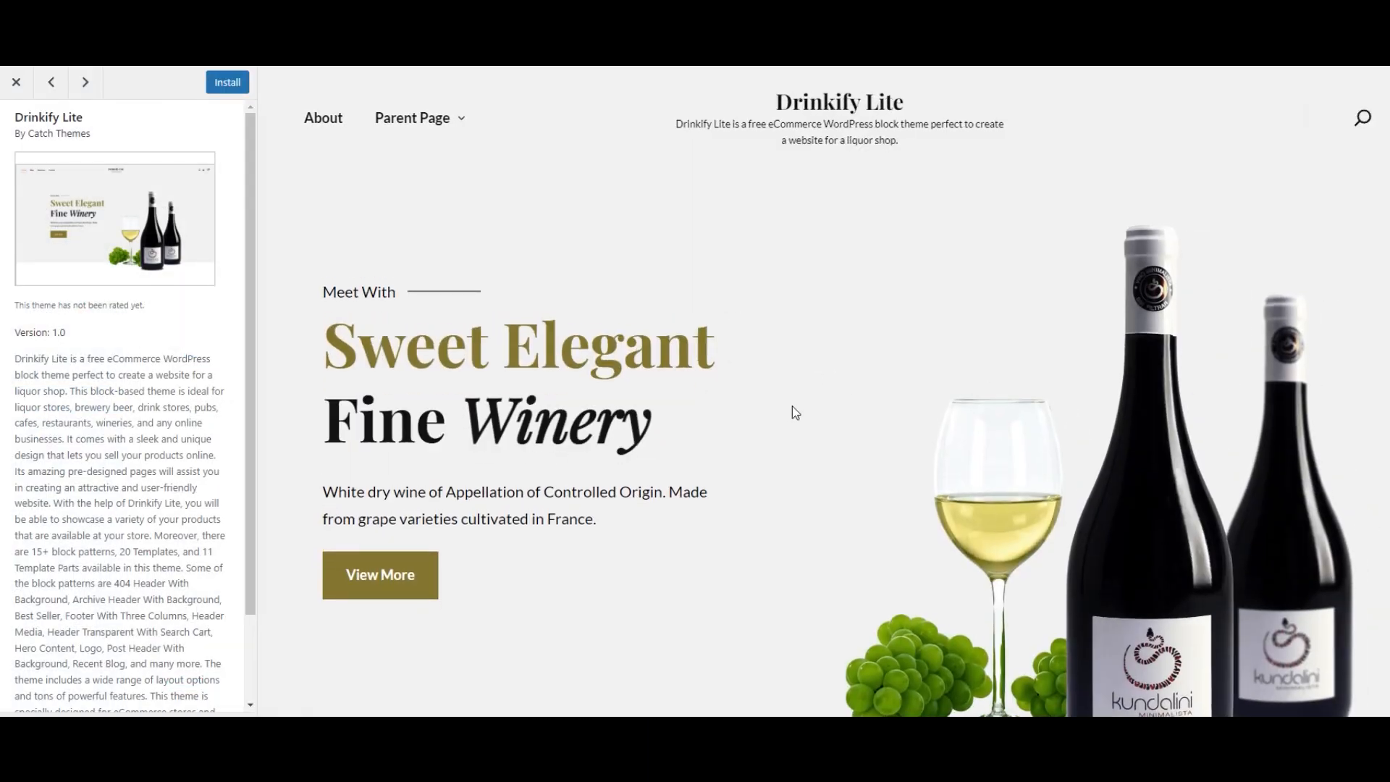
pyautogui.scroll(-3, 660, 411)
pyautogui.scroll(-5, 660, 412)
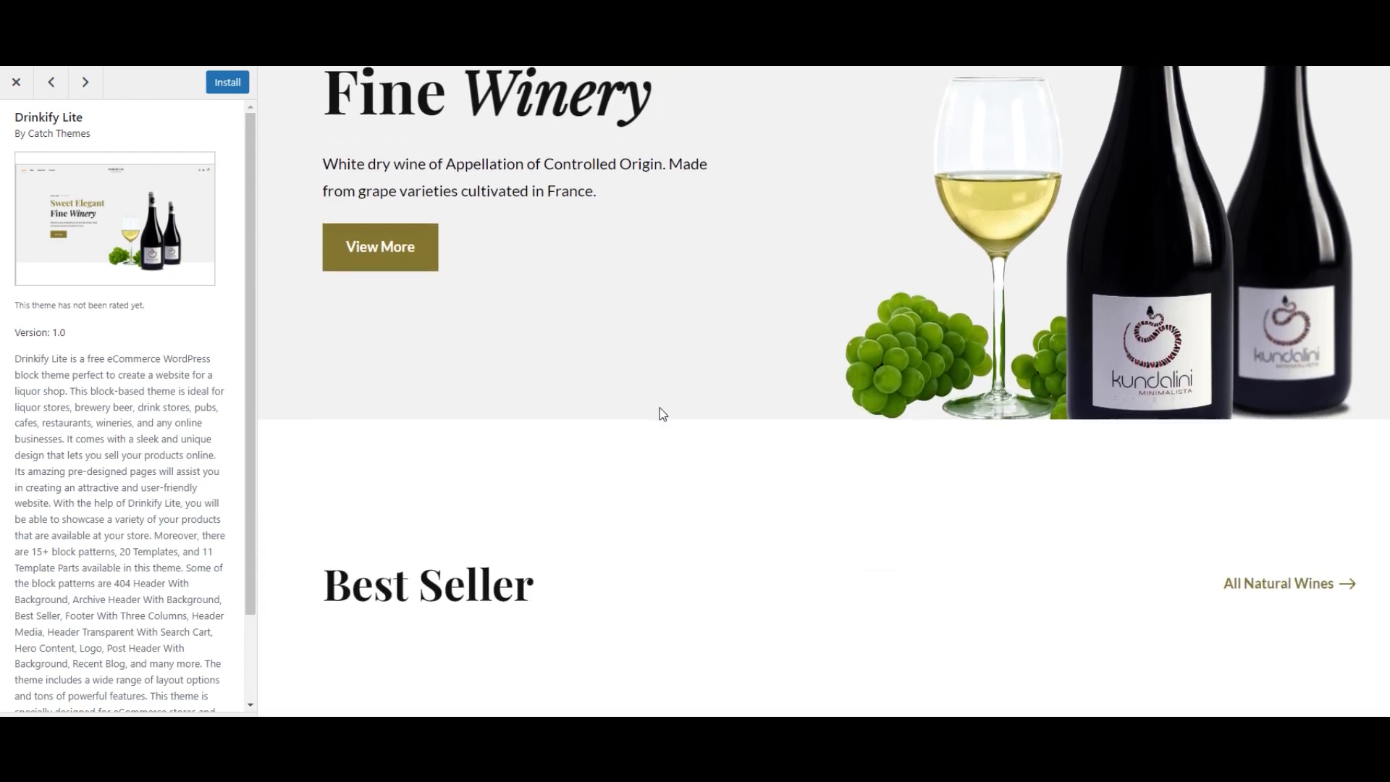
pyautogui.scroll(-4, 660, 408)
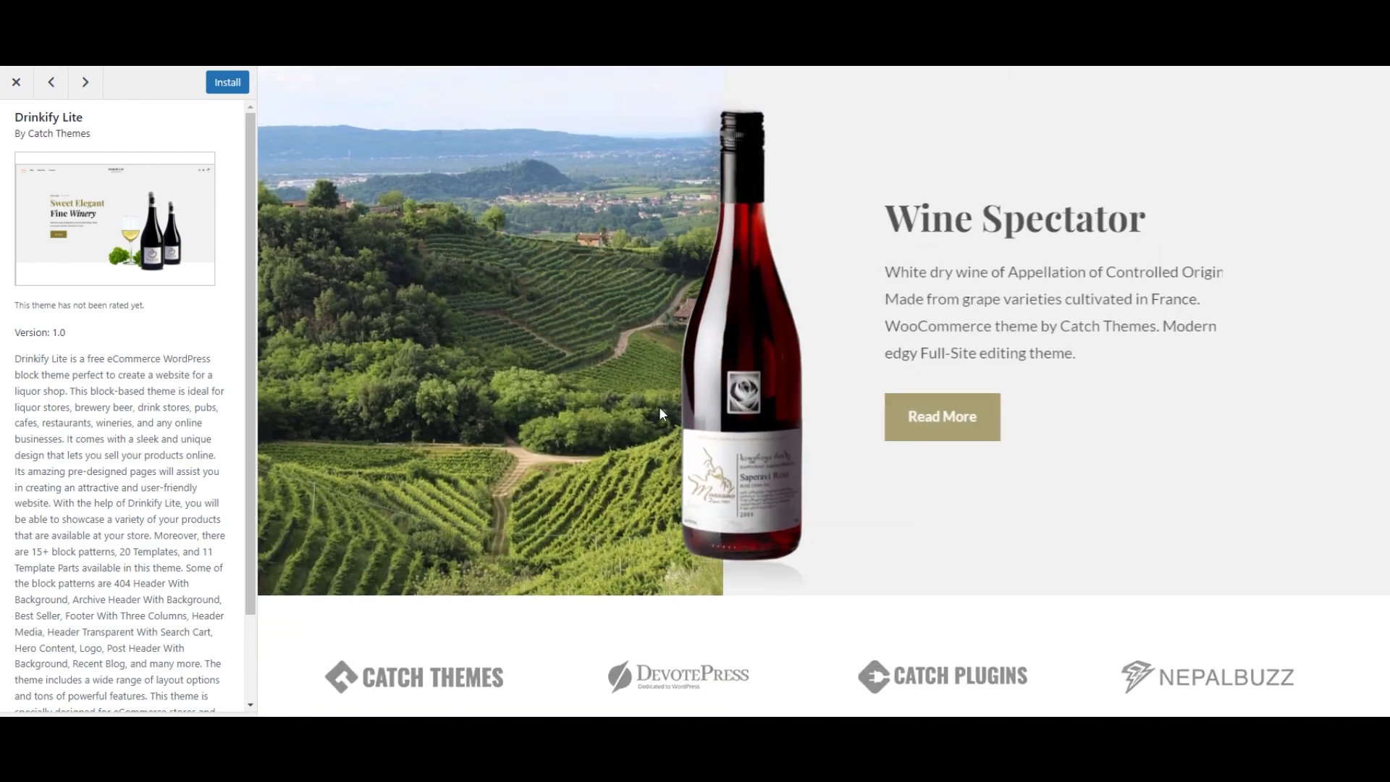
pyautogui.scroll(-4, 659, 408)
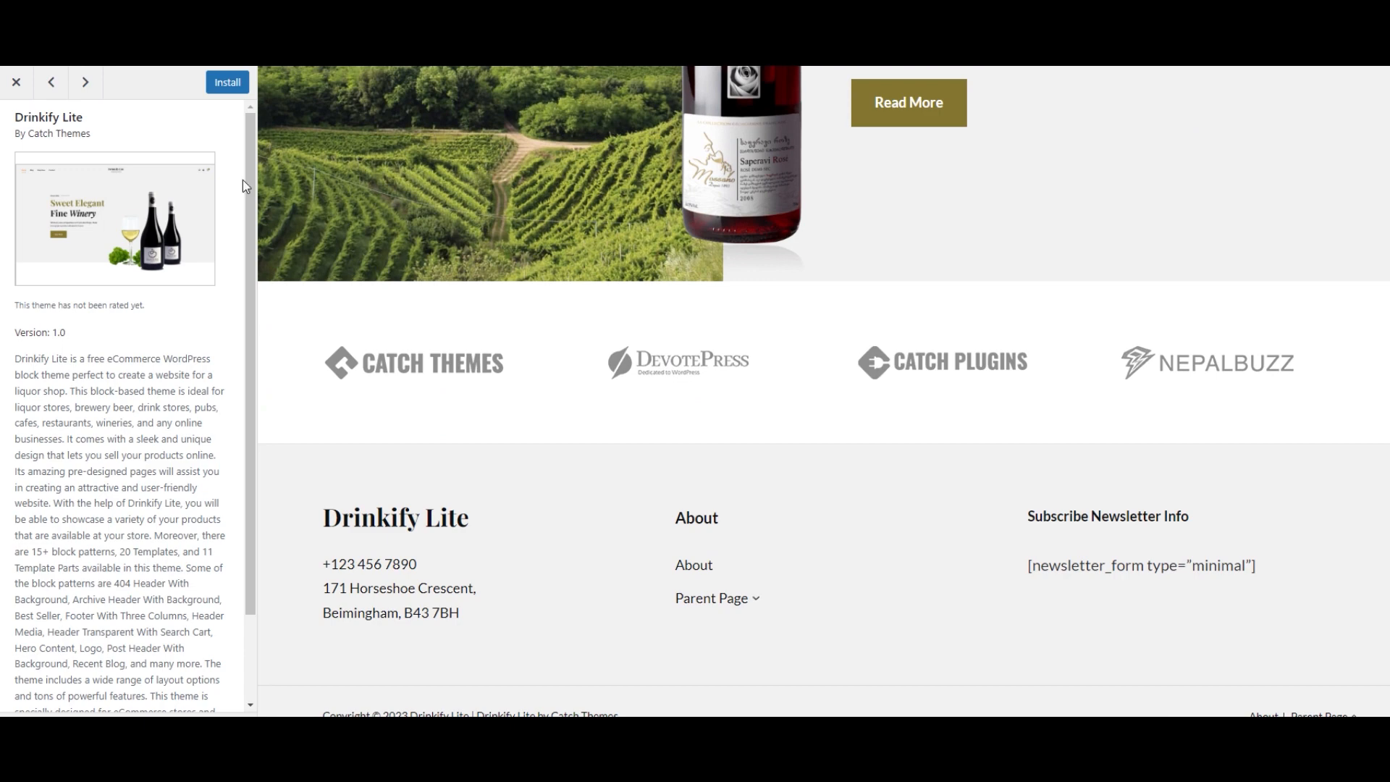
pyautogui.click(16, 81)
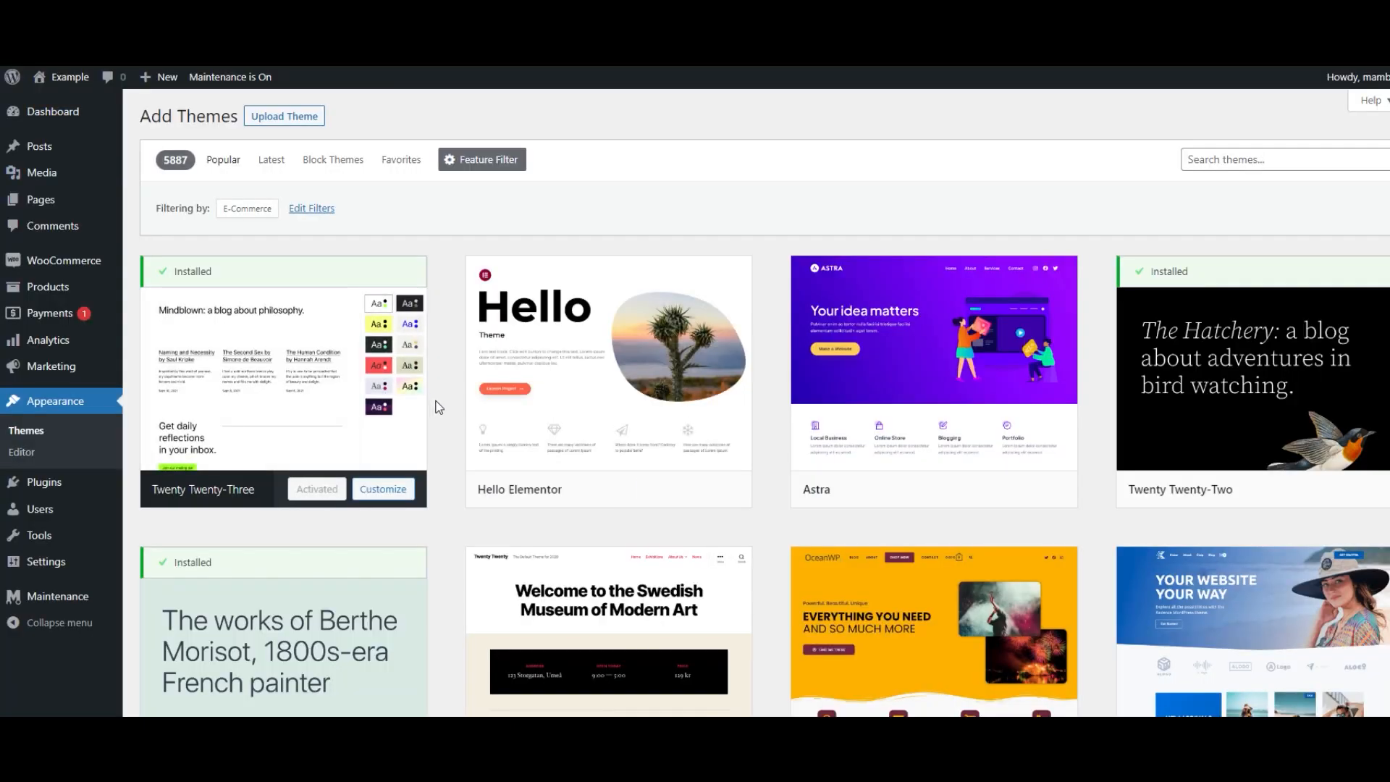
# - Install the Storefront theme from the theme library
pyautogui.scroll(-15, 438, 407)
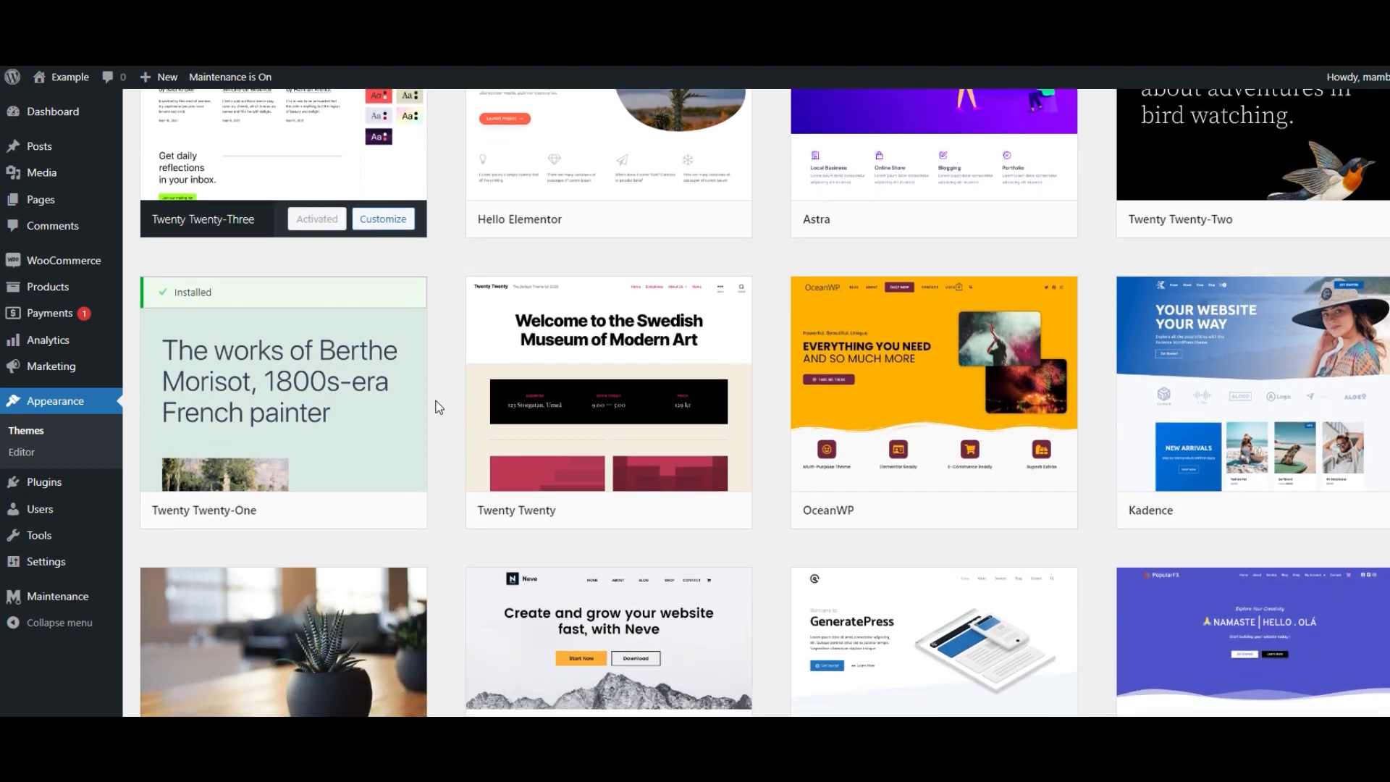
pyautogui.scroll(-2, 437, 405)
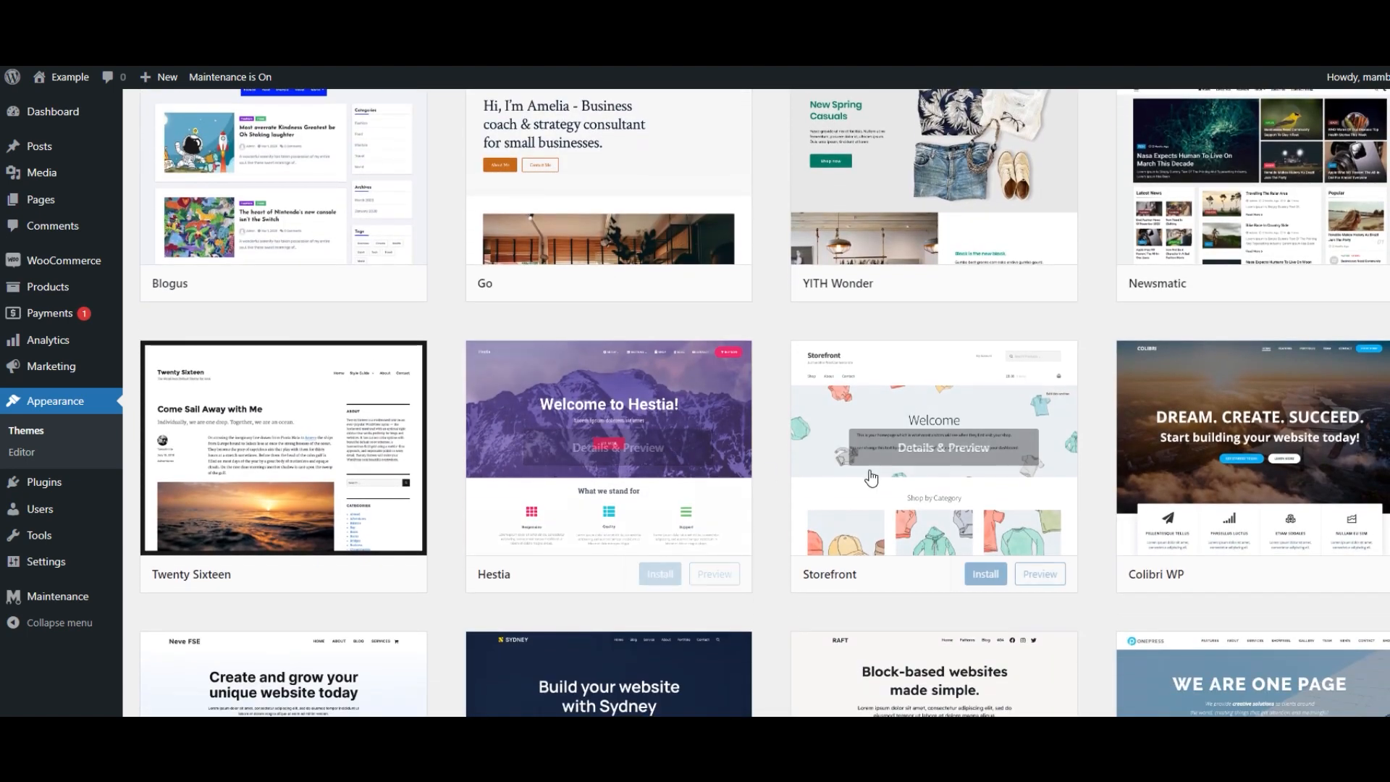
pyautogui.click(987, 575)
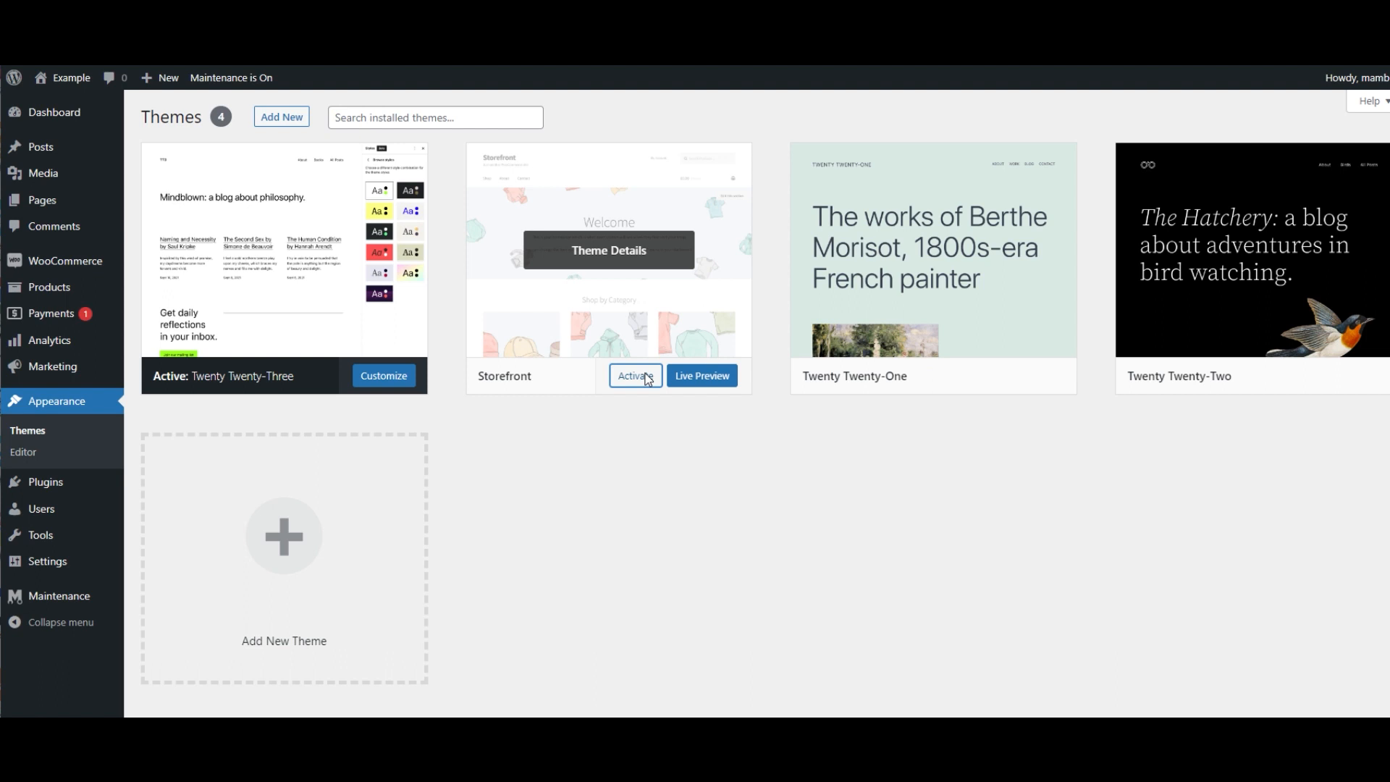
# - Activate the Storefront theme and open its theme details before closing them
pyautogui.click(636, 375)
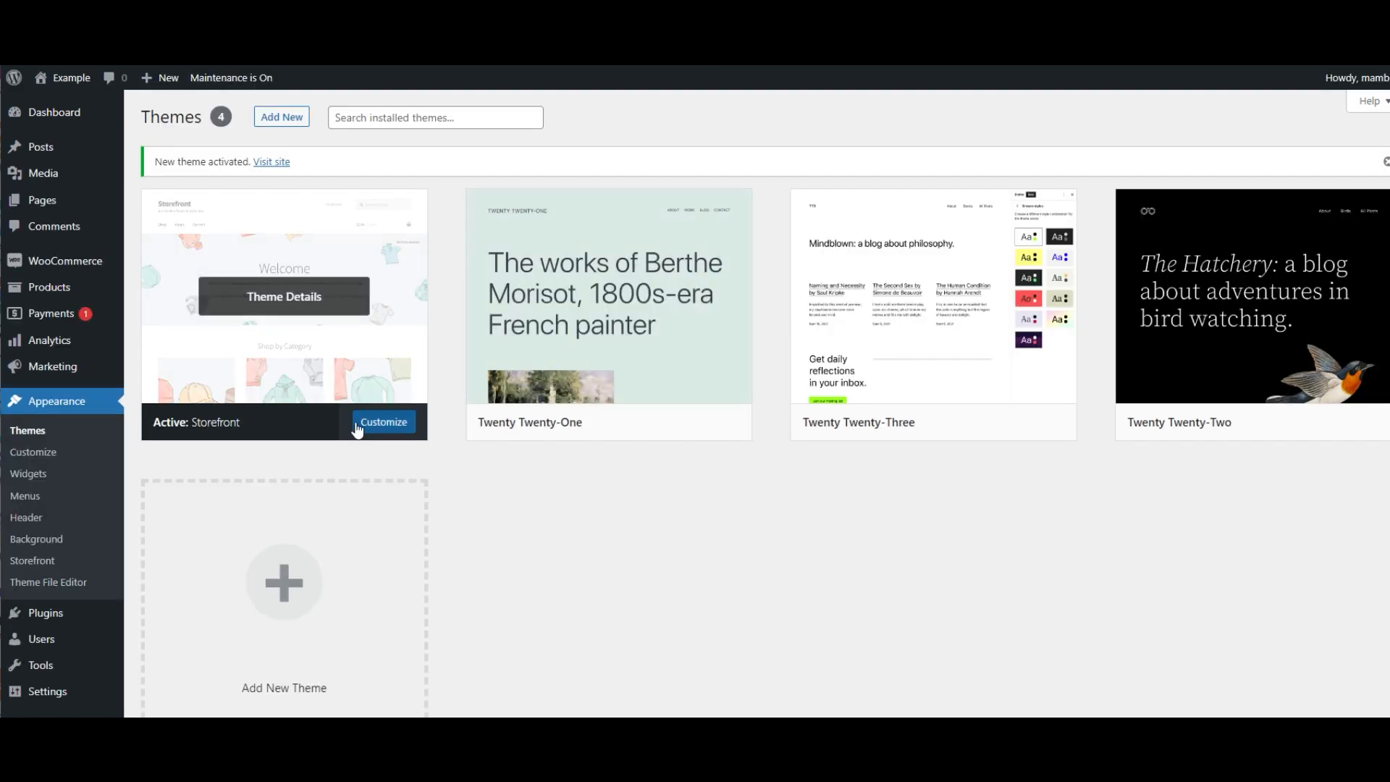
pyautogui.click(269, 299)
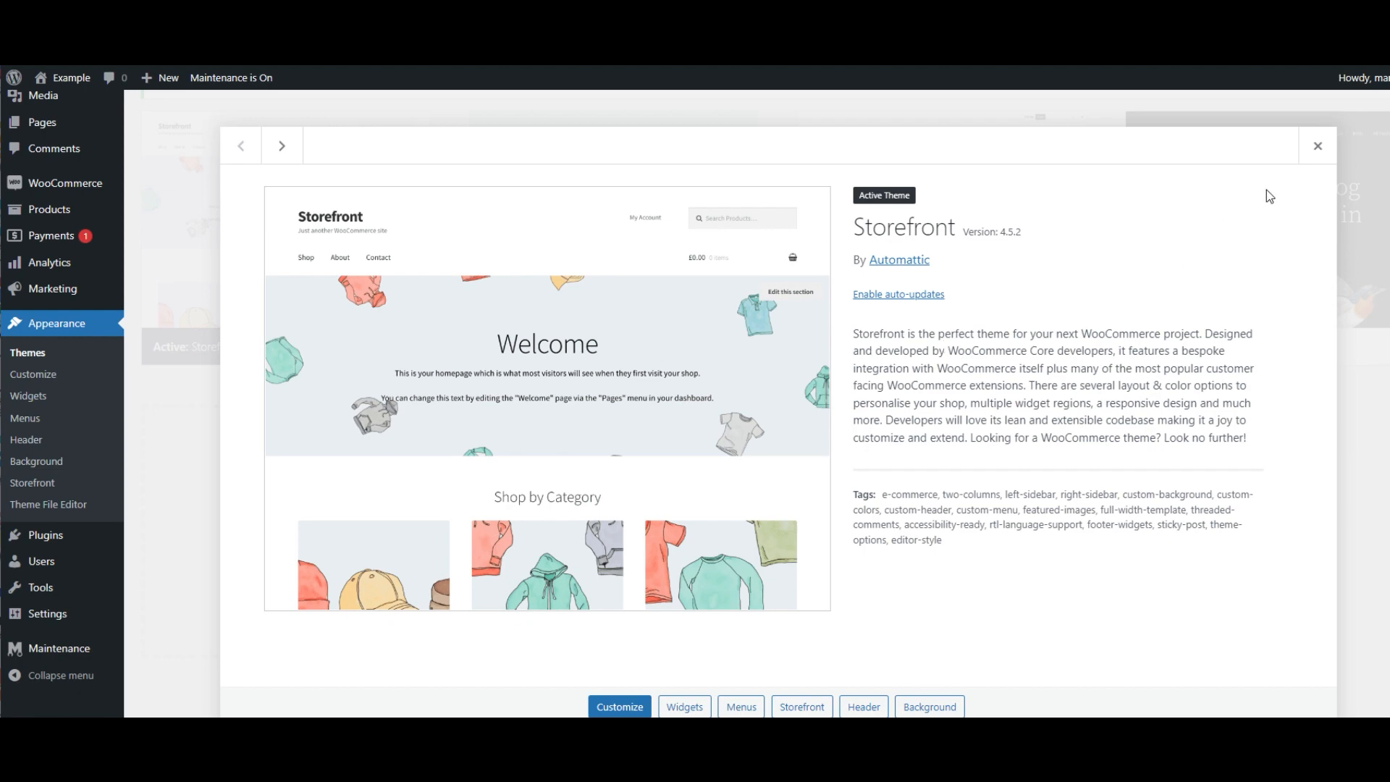
pyautogui.click(1314, 153)
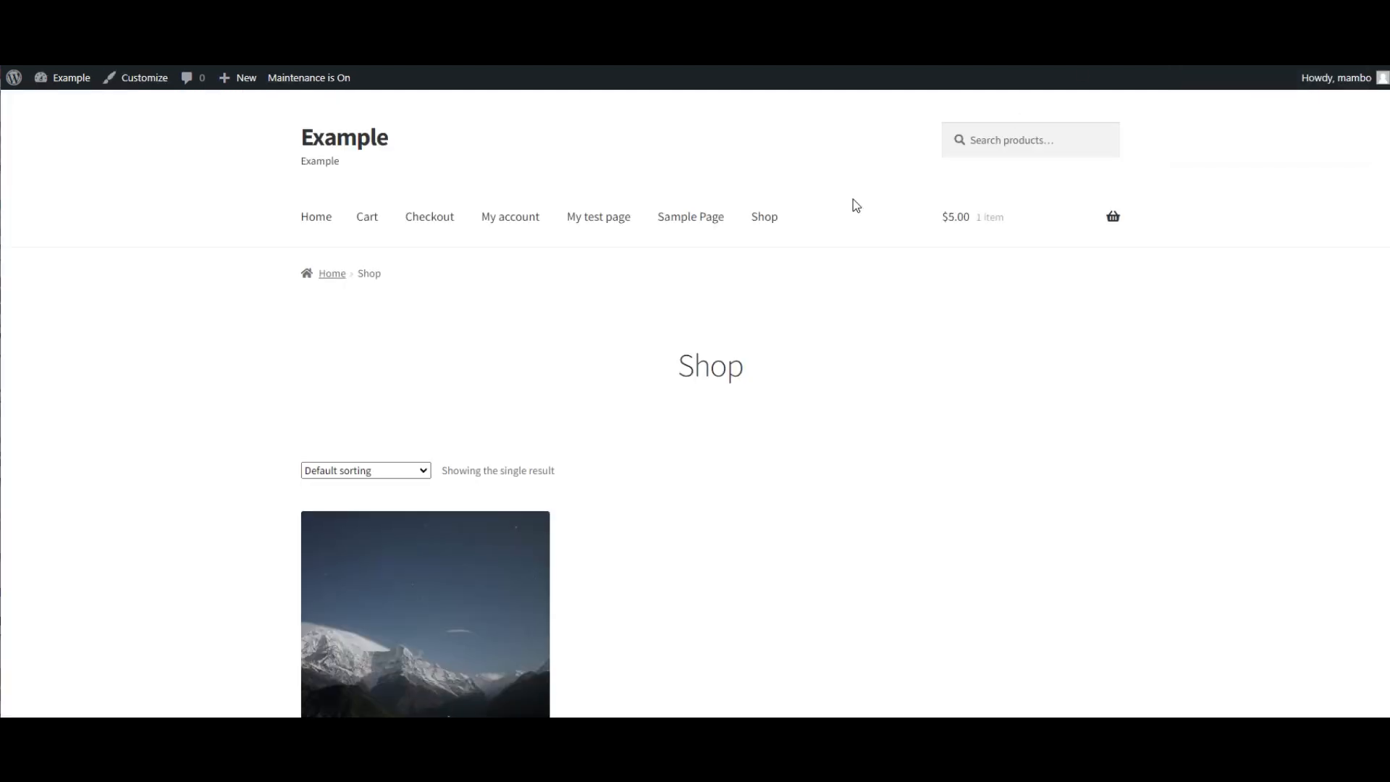
# - Add the Test product to the cart from the shop page and open the cart
pyautogui.scroll(-5, 798, 304)
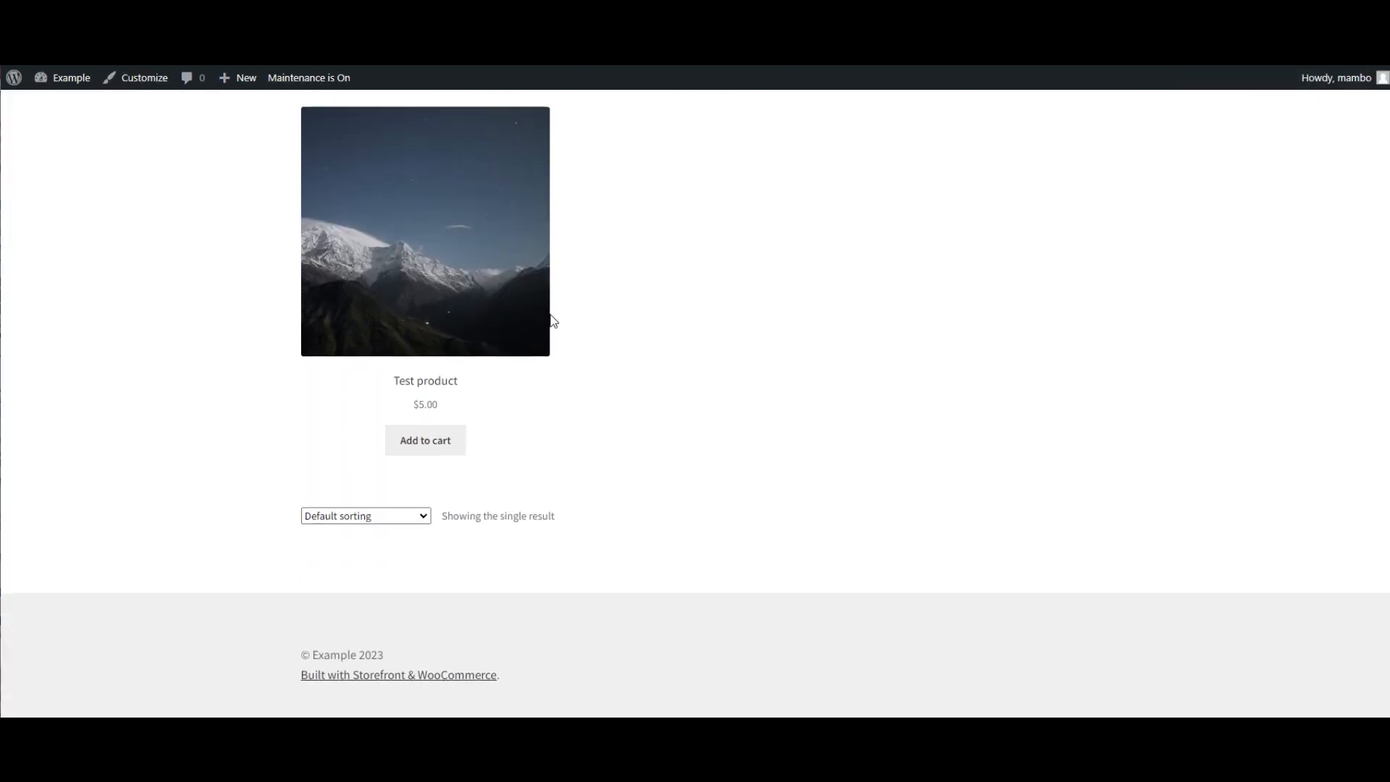
pyautogui.click(432, 449)
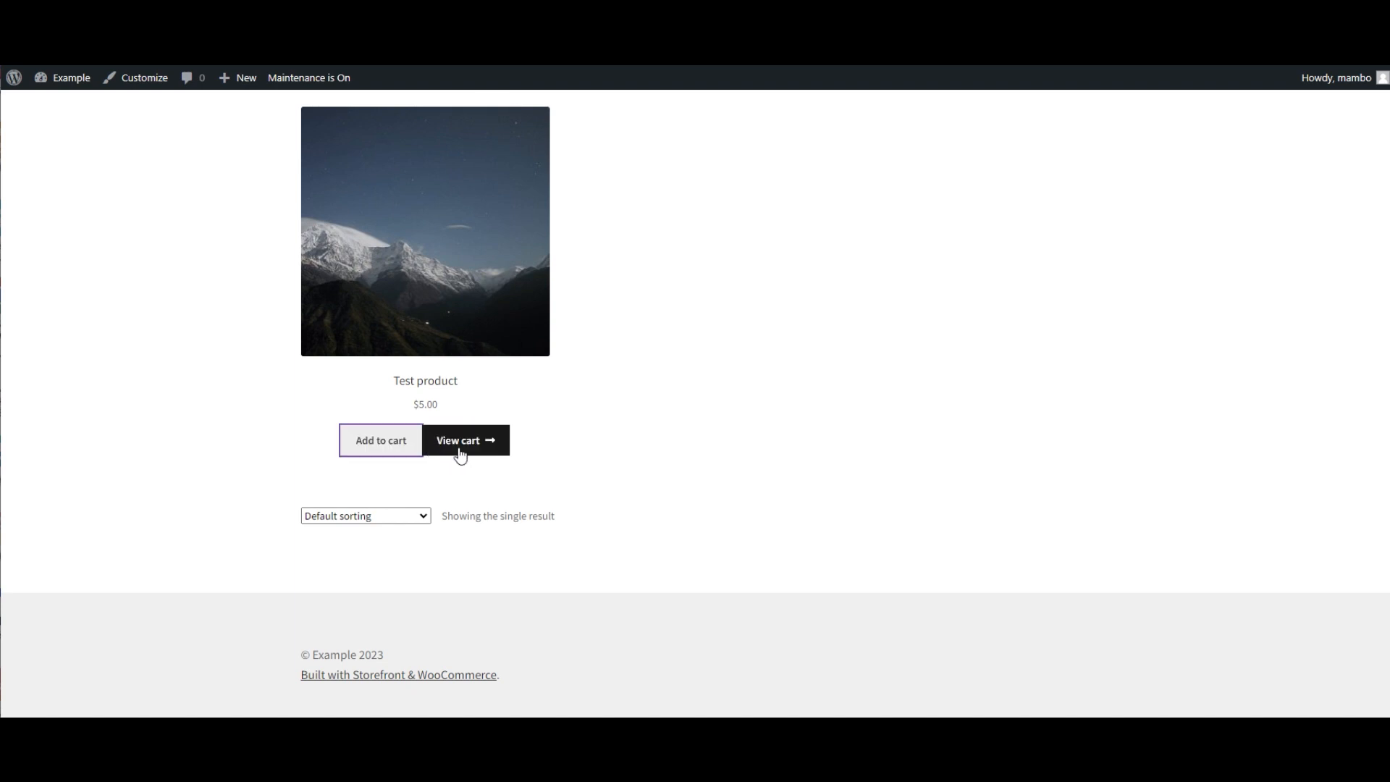
pyautogui.click(437, 442)
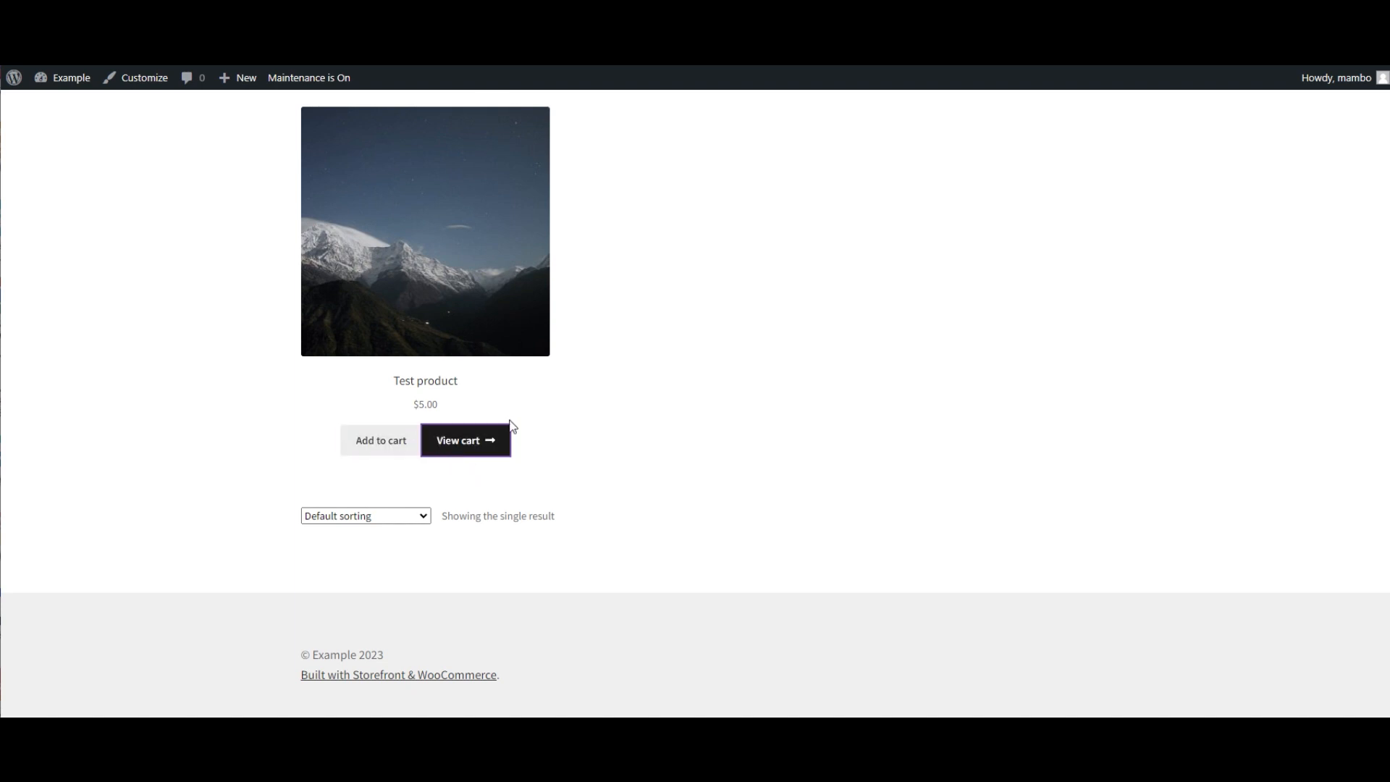
# - Review the cart totals and flat rate shipping on the cart page
pyautogui.scroll(1, 756, 362)
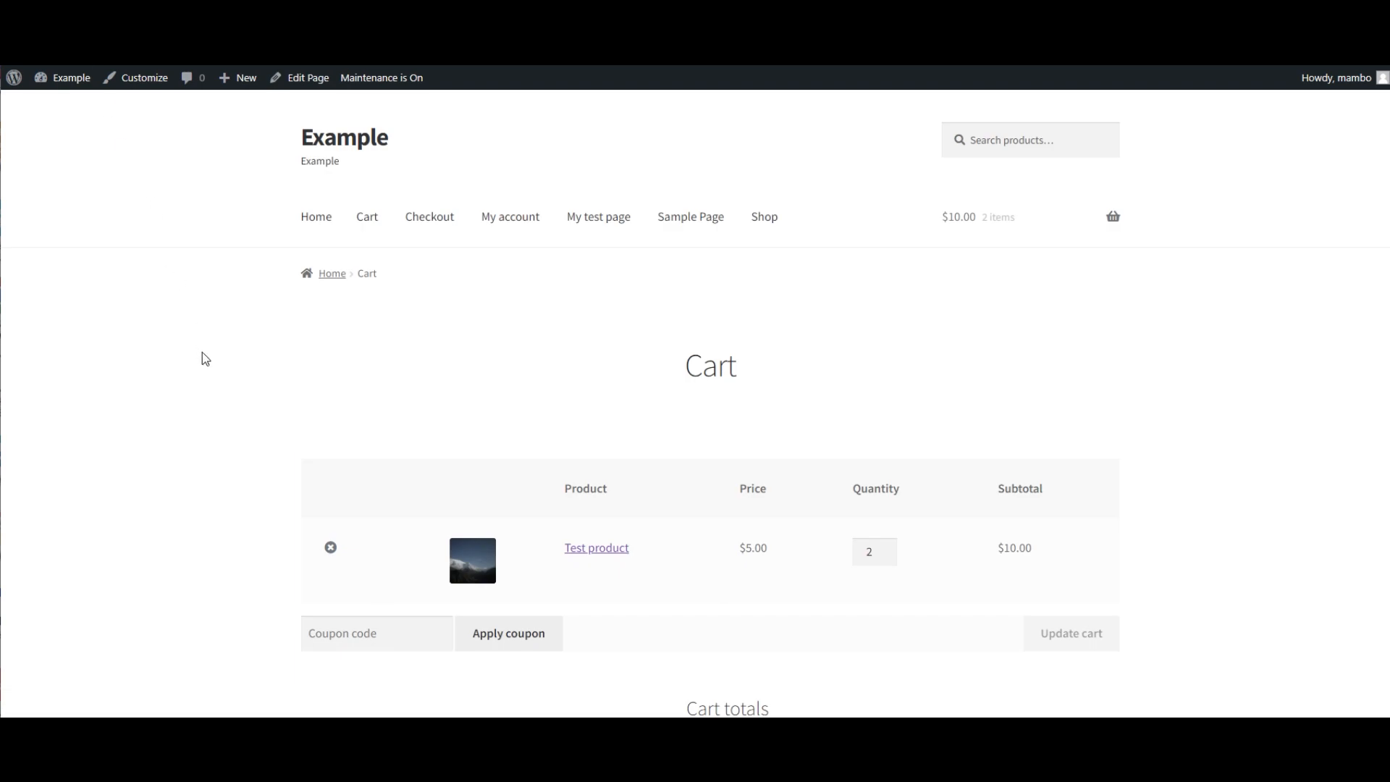
pyautogui.scroll(-3, 202, 353)
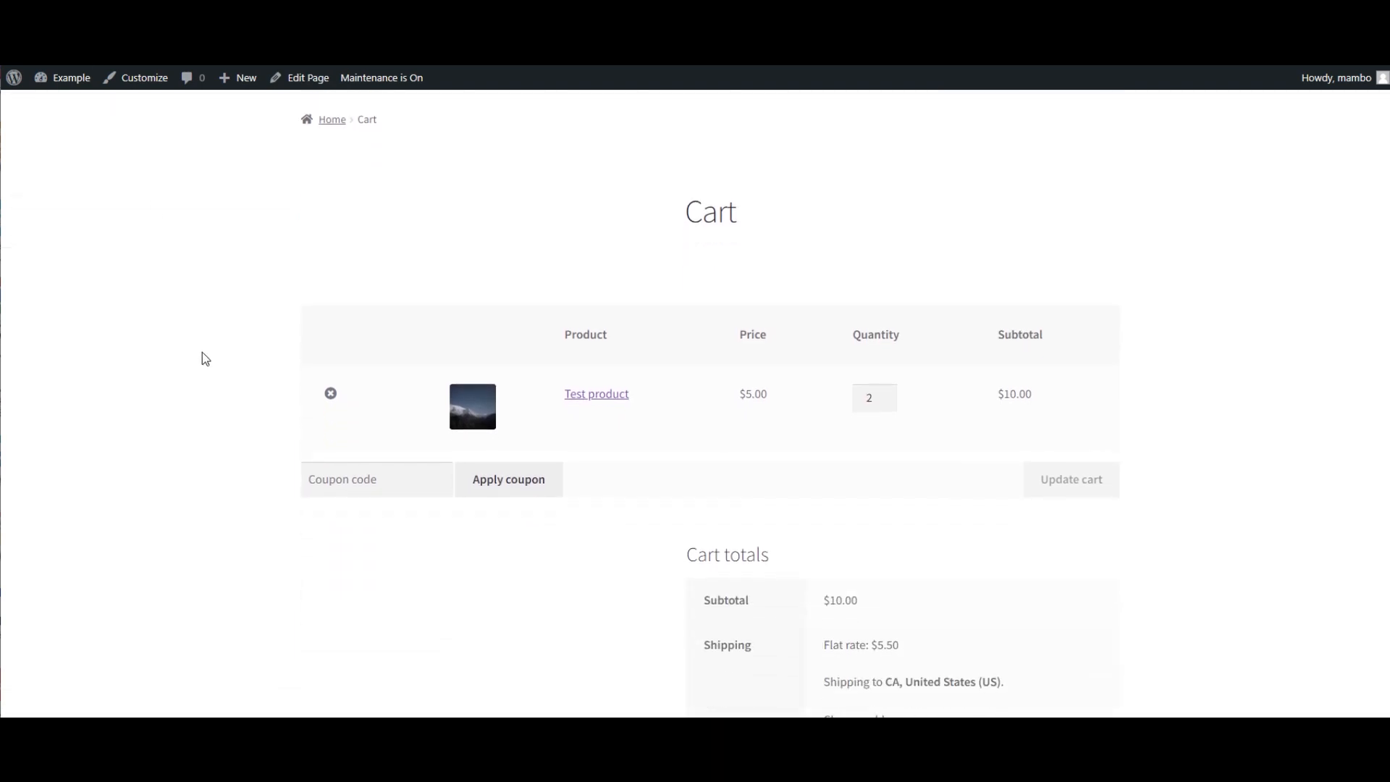
pyautogui.scroll(-3, 202, 352)
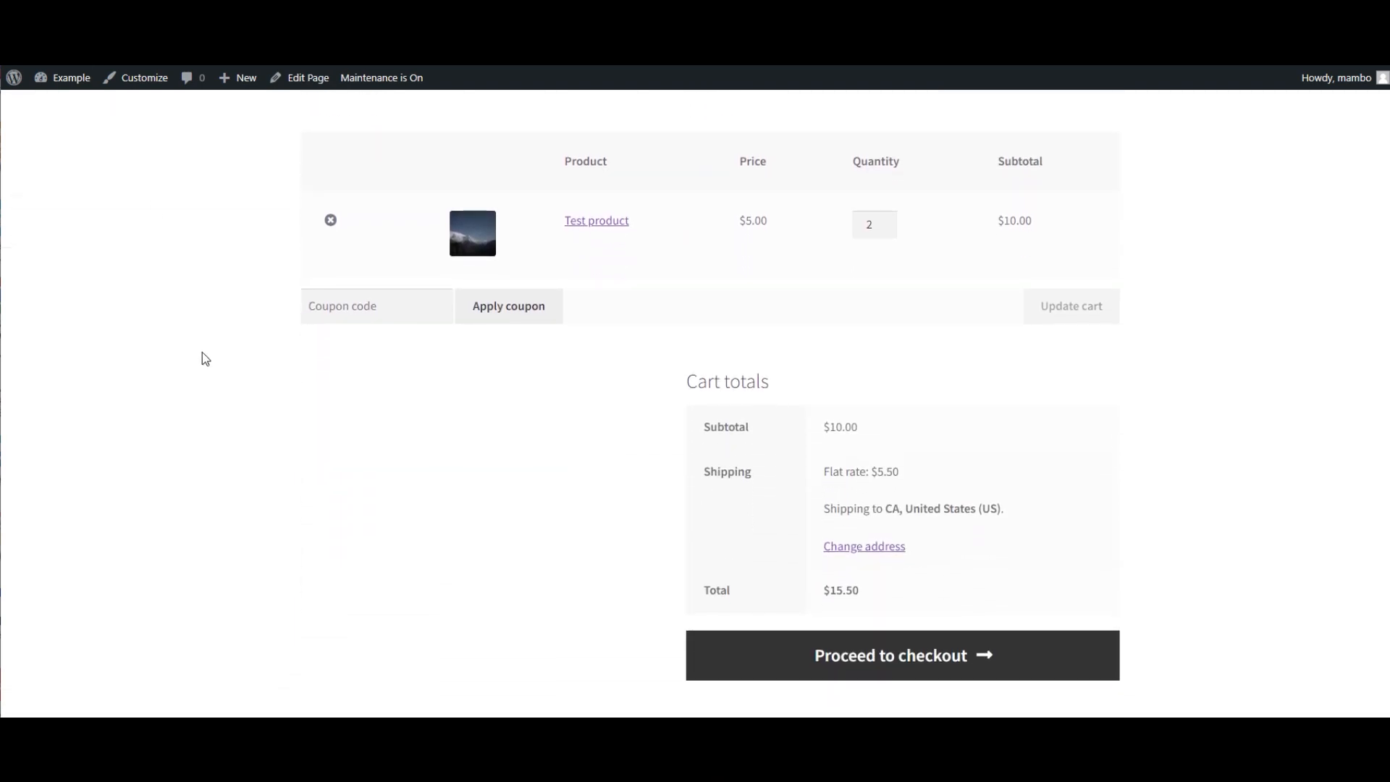
pyautogui.scroll(-1, 202, 352)
pyautogui.scroll(-1, 202, 353)
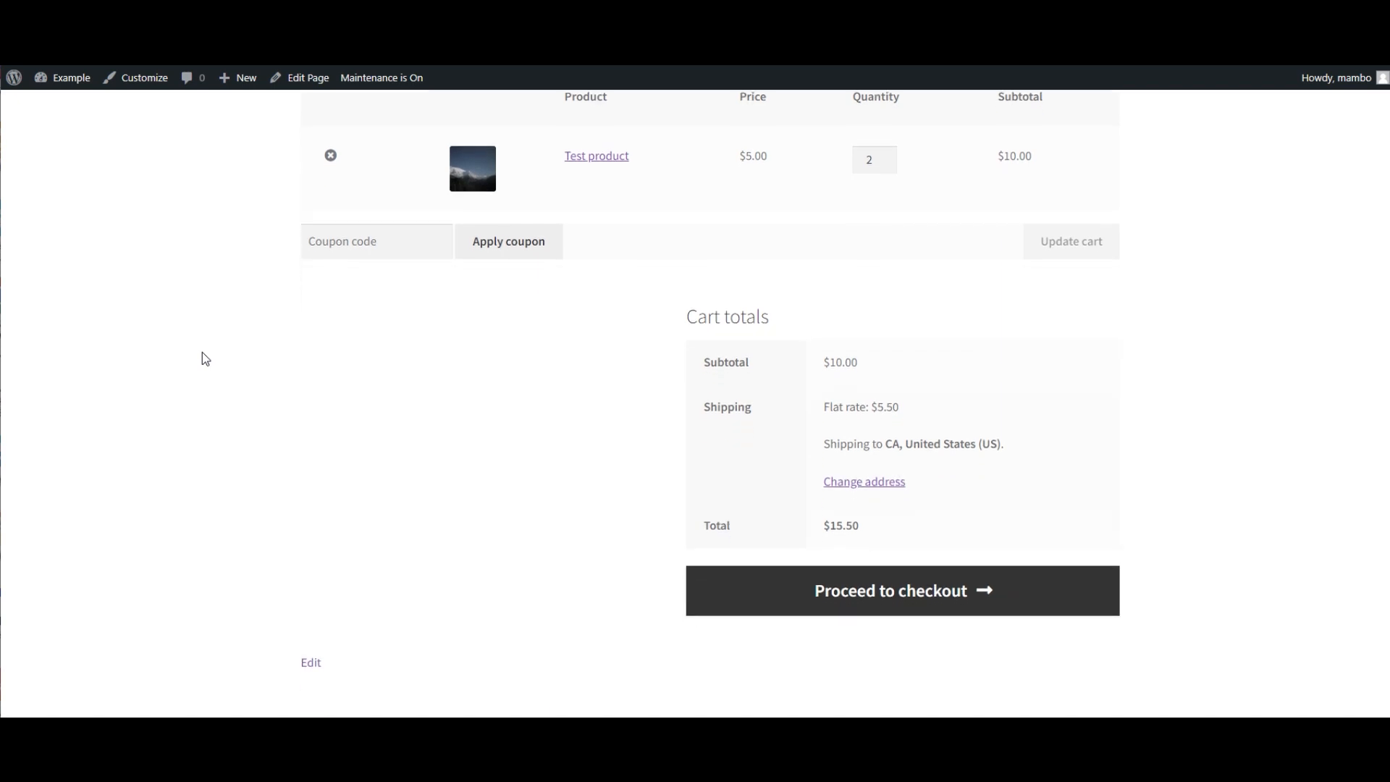
pyautogui.scroll(-1, 201, 352)
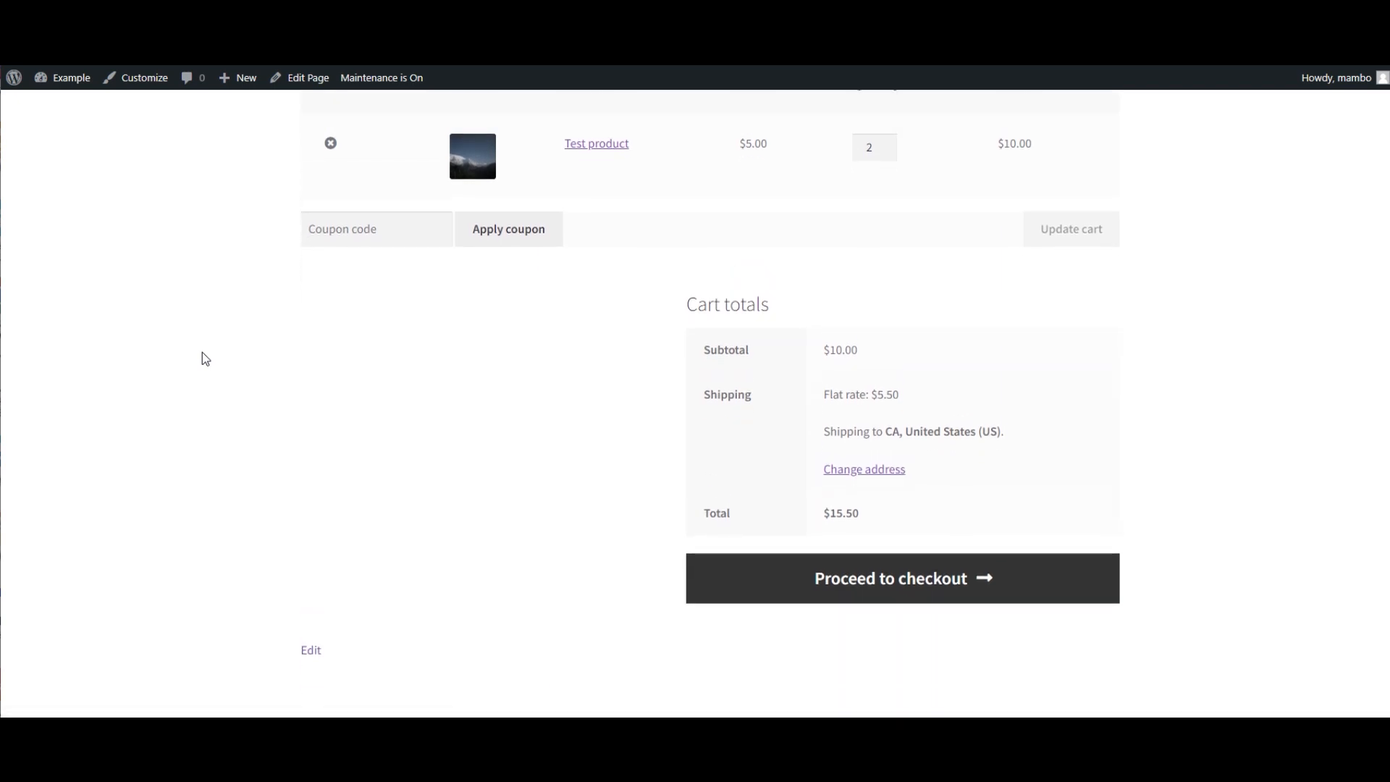
pyautogui.scroll(7, 202, 351)
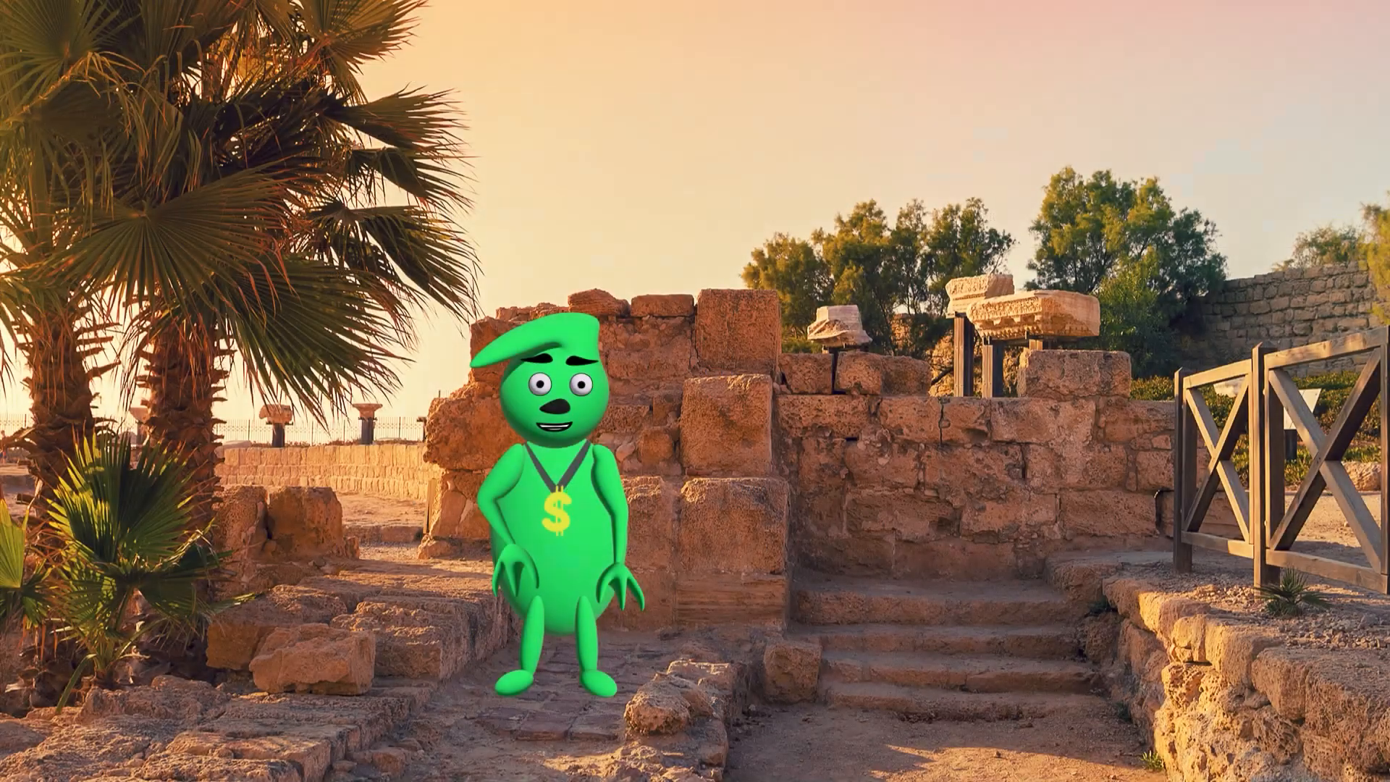